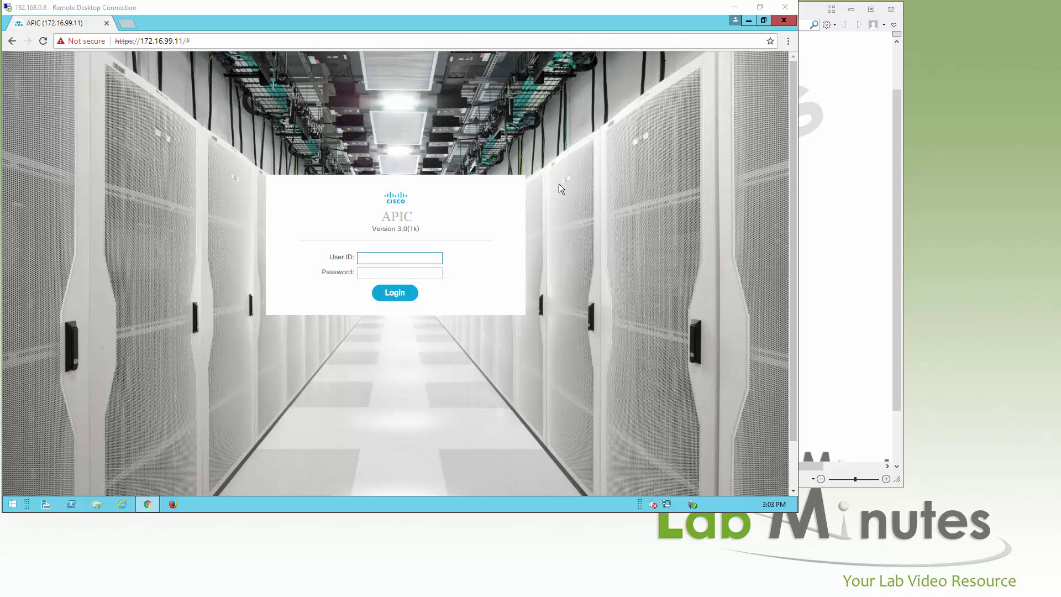
Log in to the APIC with the user ID admin and the account password.
click(425, 257)
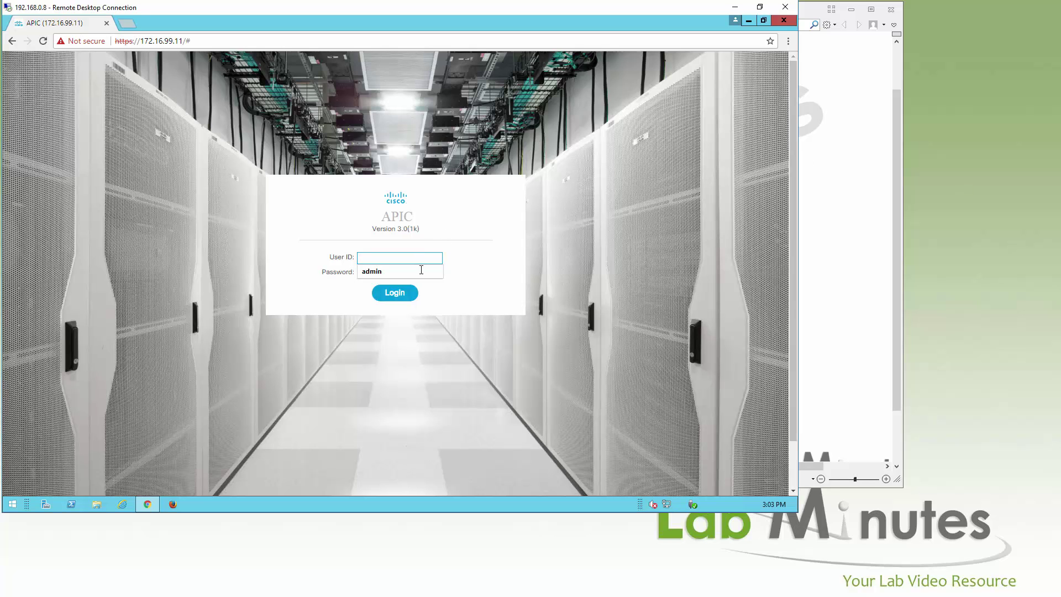
click(422, 270)
click(426, 273)
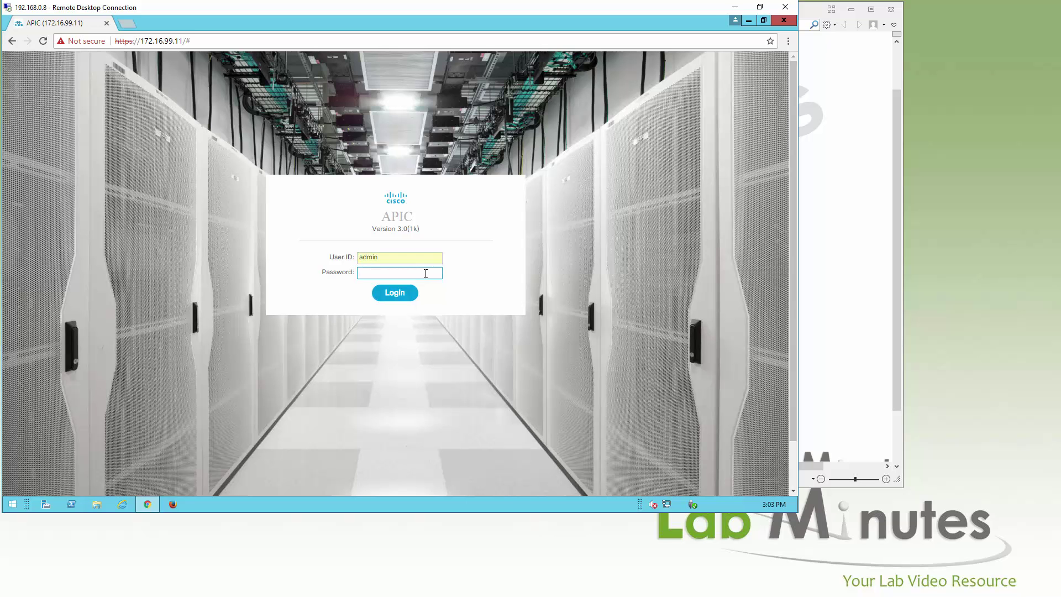
text(**********)
key(Return)
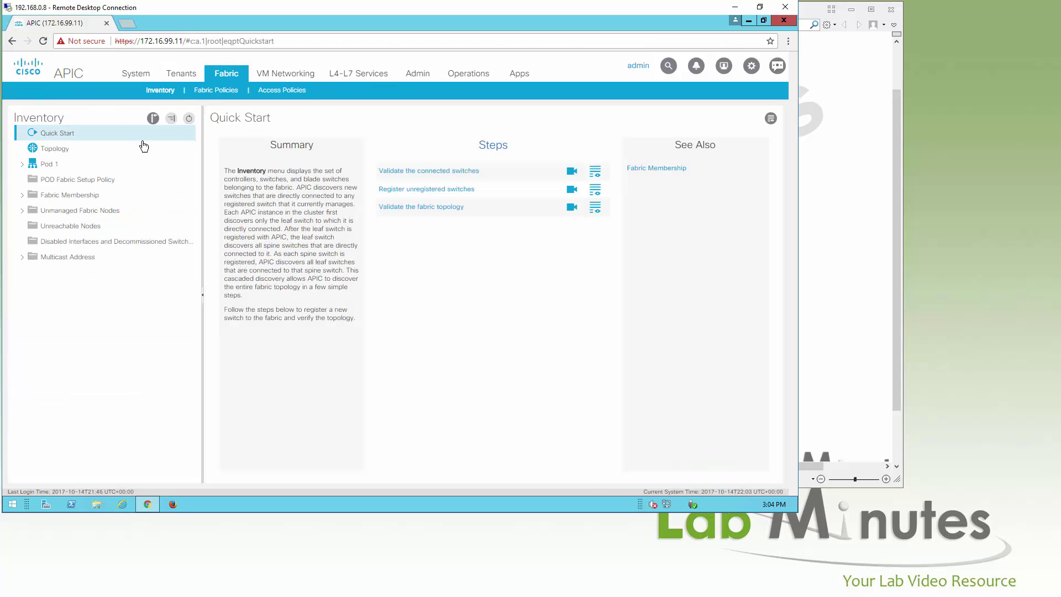
View the Fabric Policies section and open the system-wide warning faults from the System dashboard.
click(216, 92)
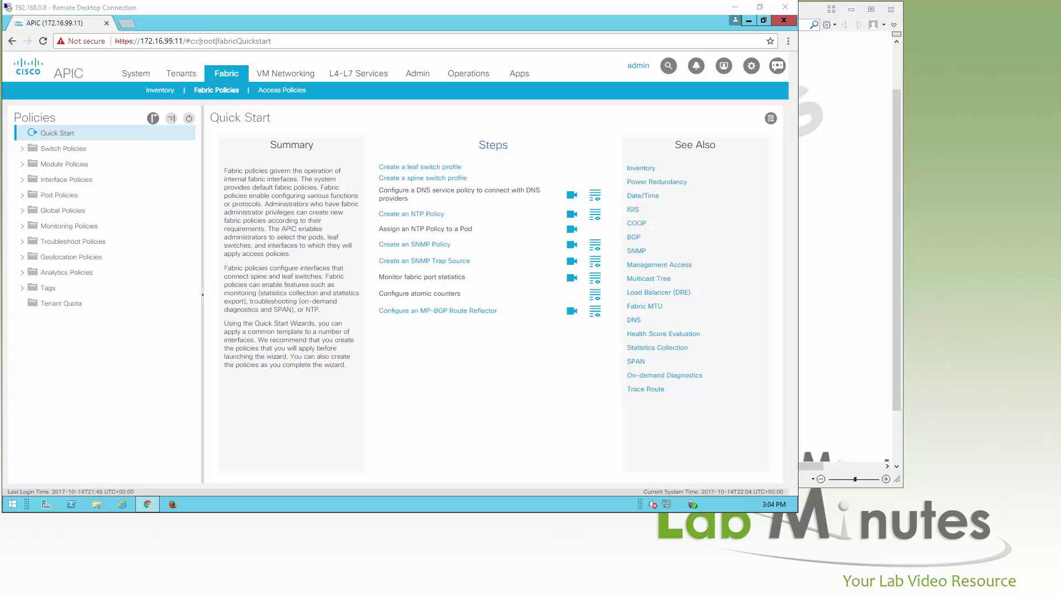
click(139, 77)
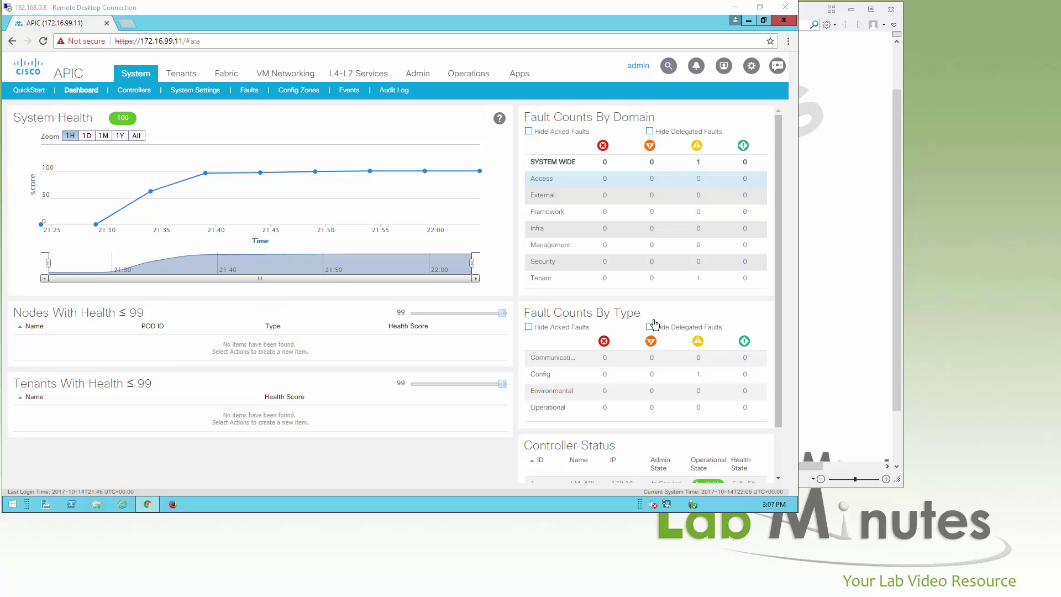
click(700, 162)
click(695, 168)
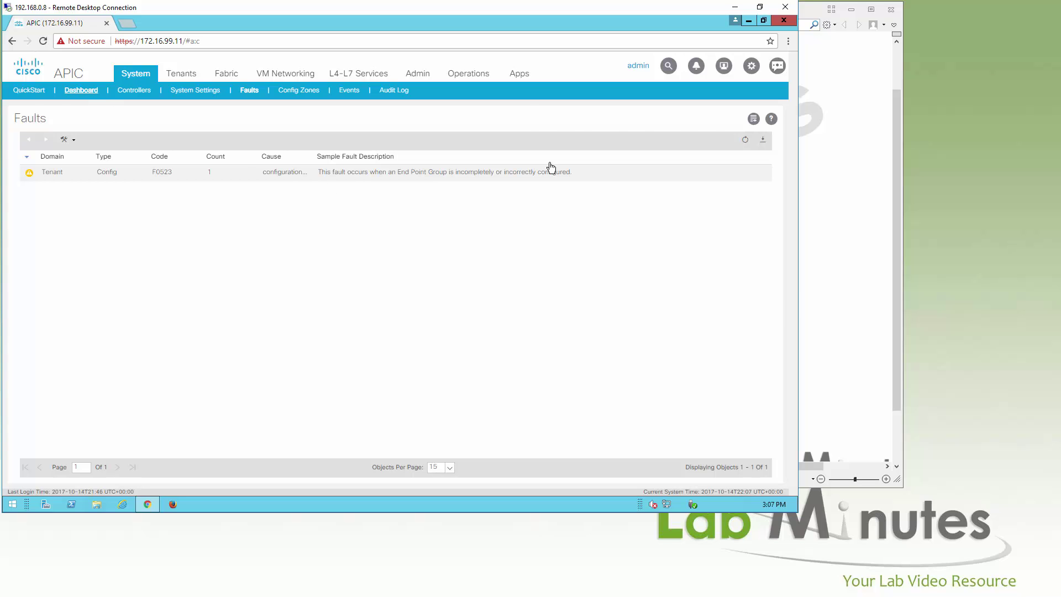
Return to the System dashboard and examine the status of the APIC controllers.
click(82, 90)
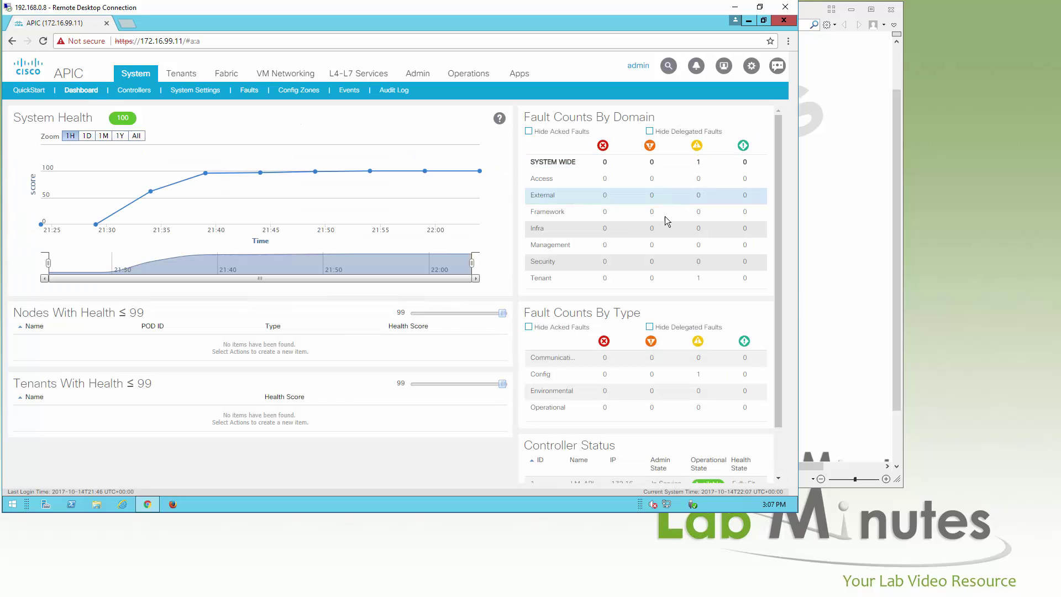
scroll(668, 343, down, 1)
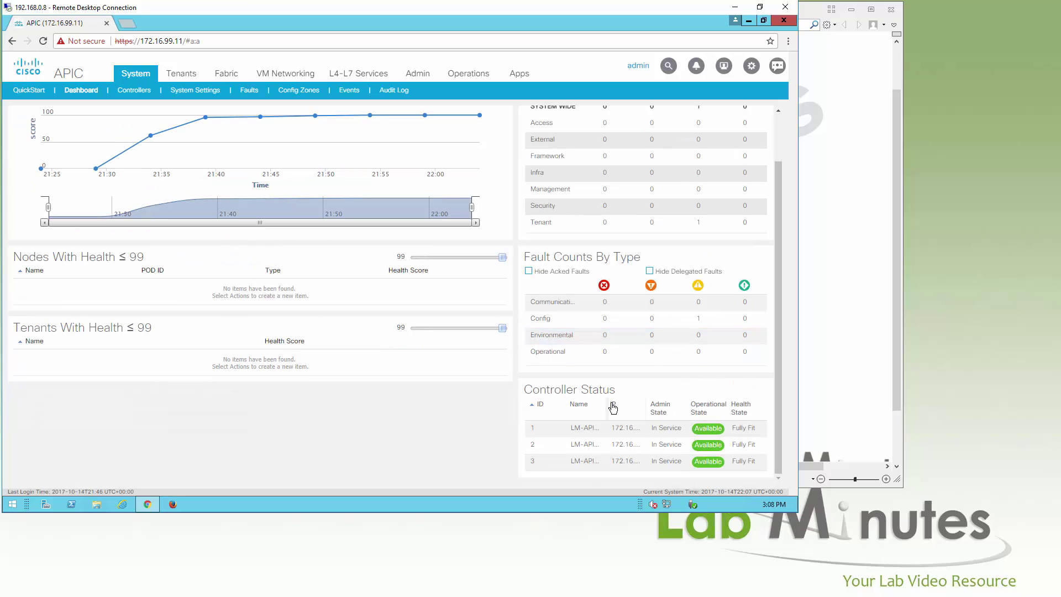
click(607, 427)
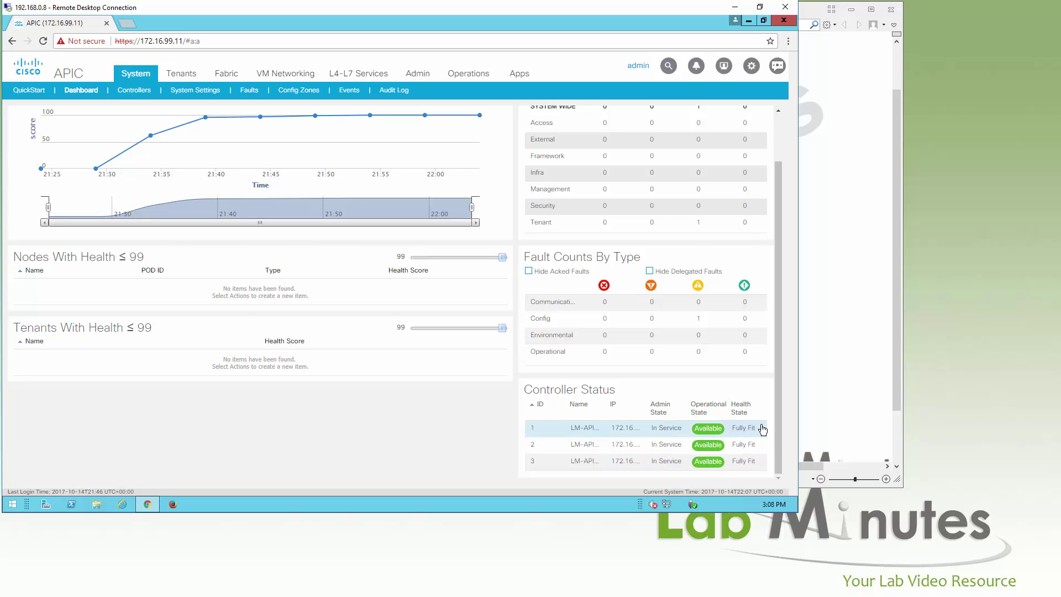
scroll(777, 399, up, 1)
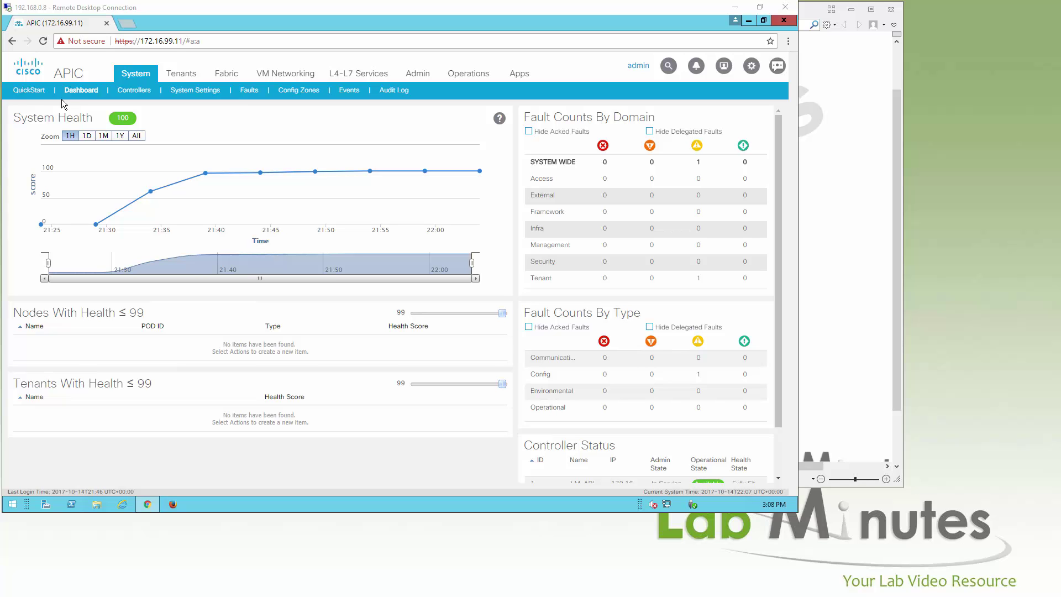
Open the System QuickStart page and highlight the caution against mixing Advanced and Basic configuration modes.
click(26, 90)
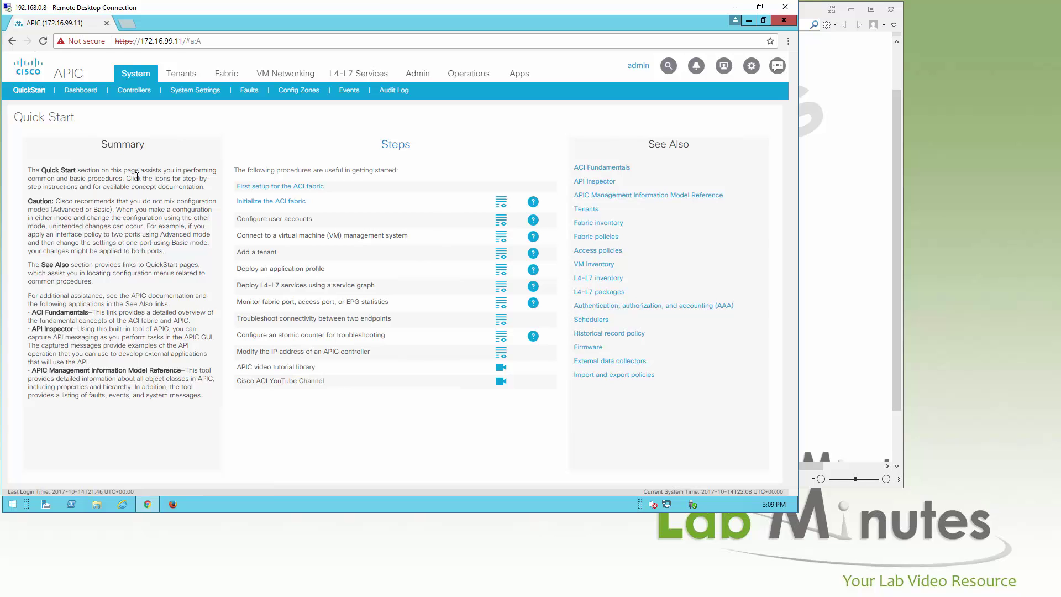
double_click(54, 206)
click(83, 229)
drag(81, 201, 111, 212)
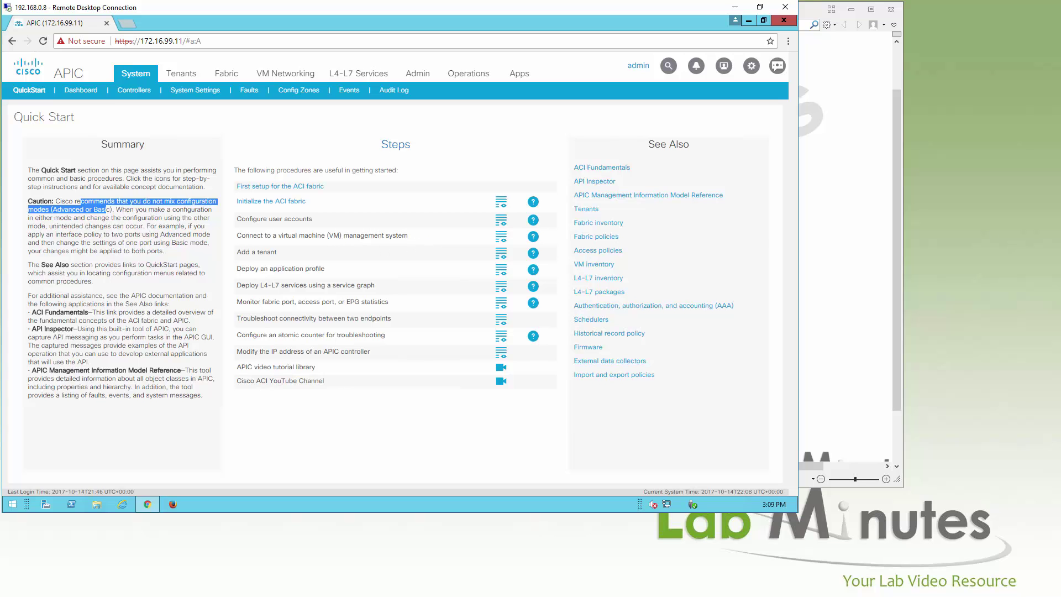
Open the Controllers section and examine the controller topology and cluster health.
click(133, 91)
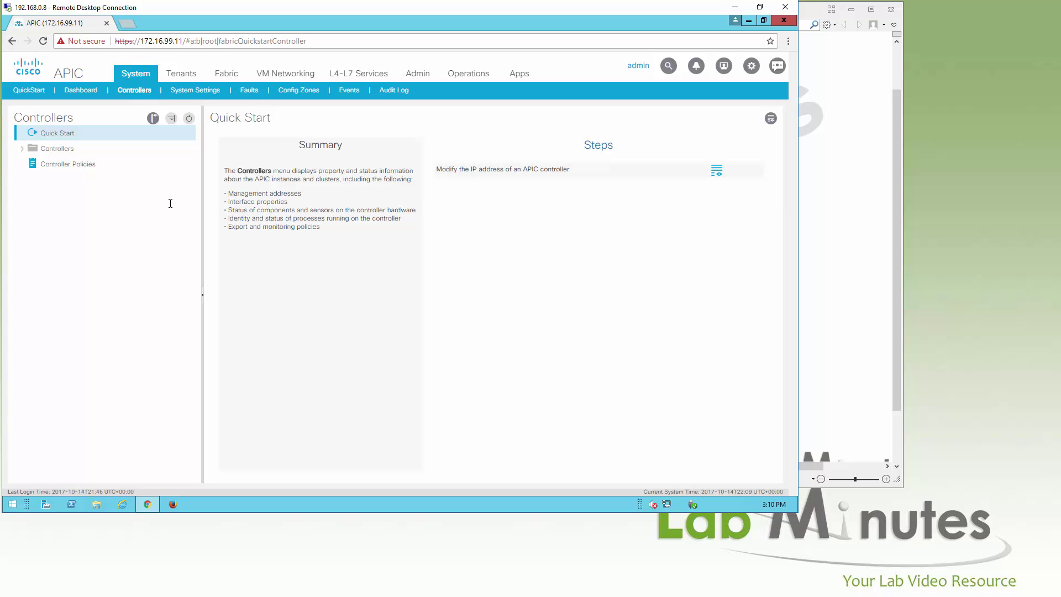
click(22, 148)
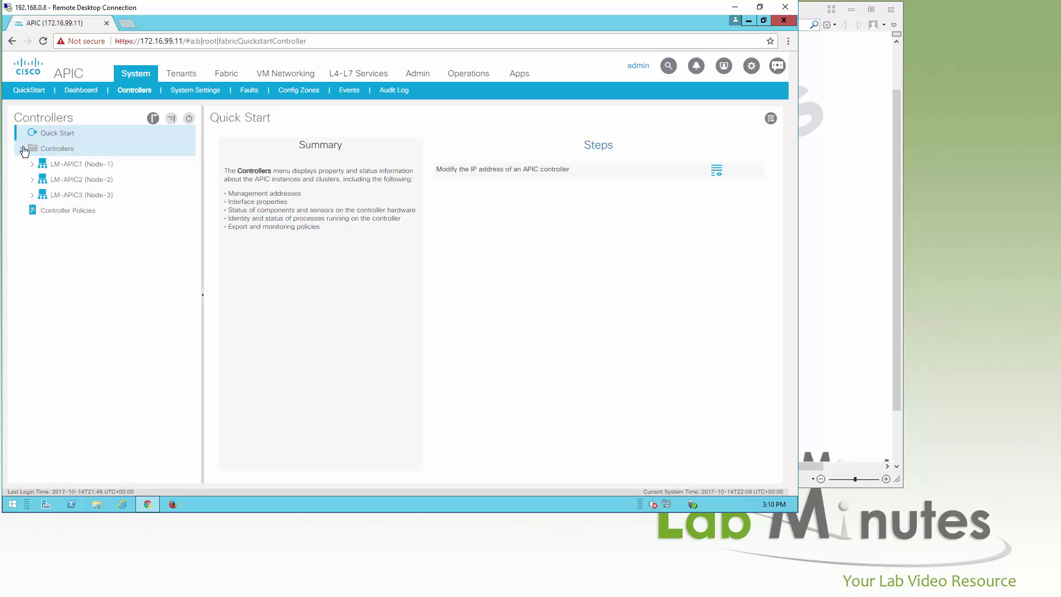
click(32, 148)
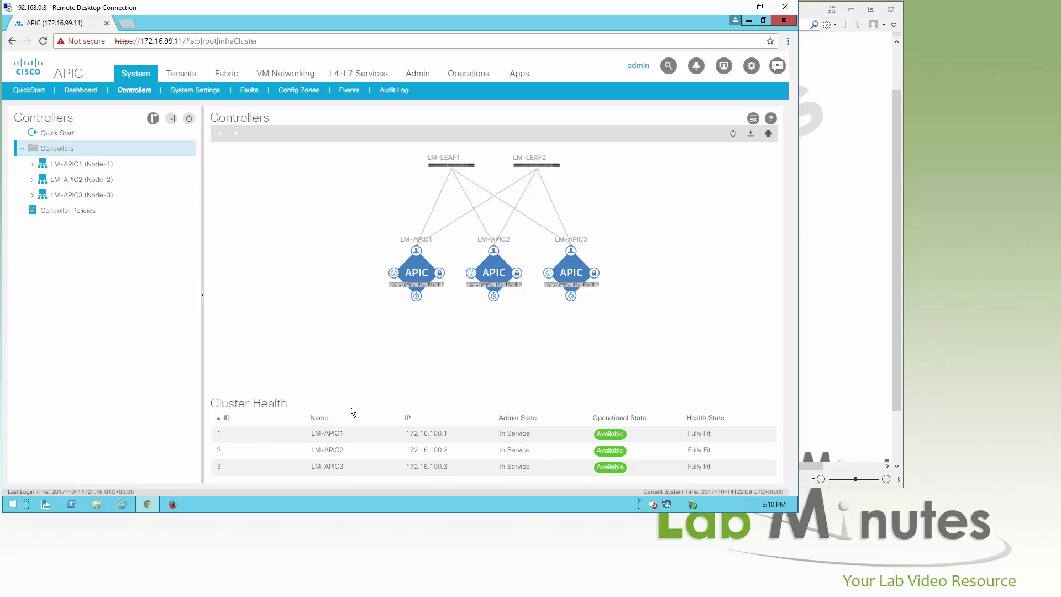
Expand LM-APIC1's power supply units and examine the properties and available actions of unit 5.
click(31, 163)
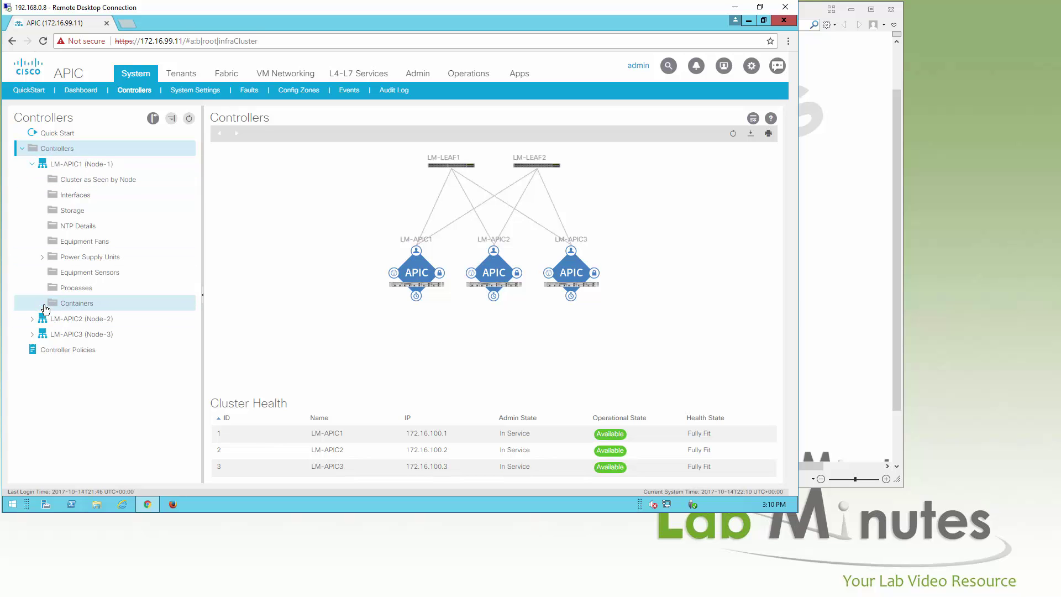
click(42, 257)
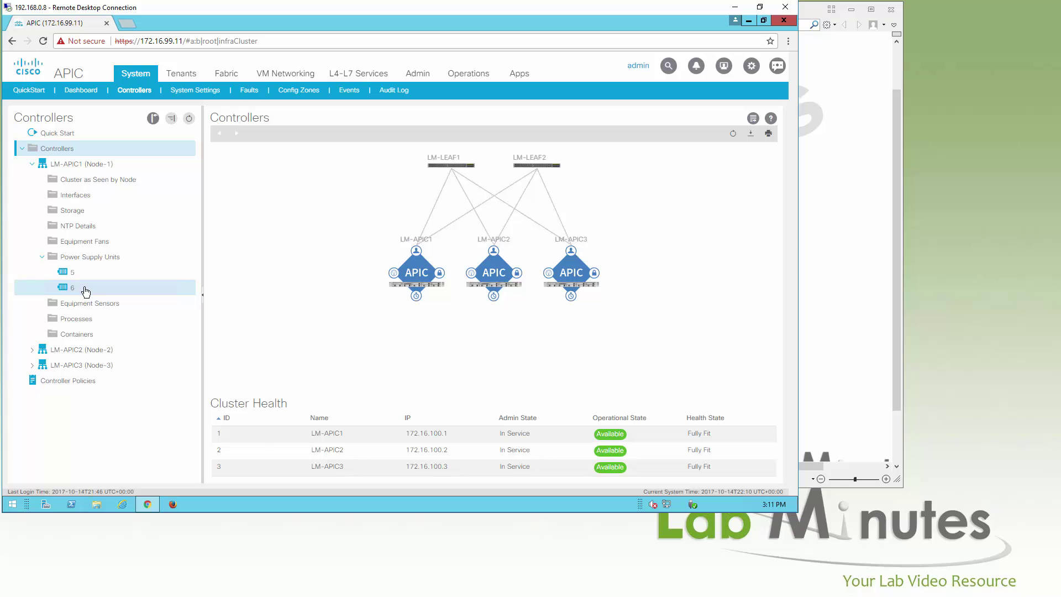
click(71, 273)
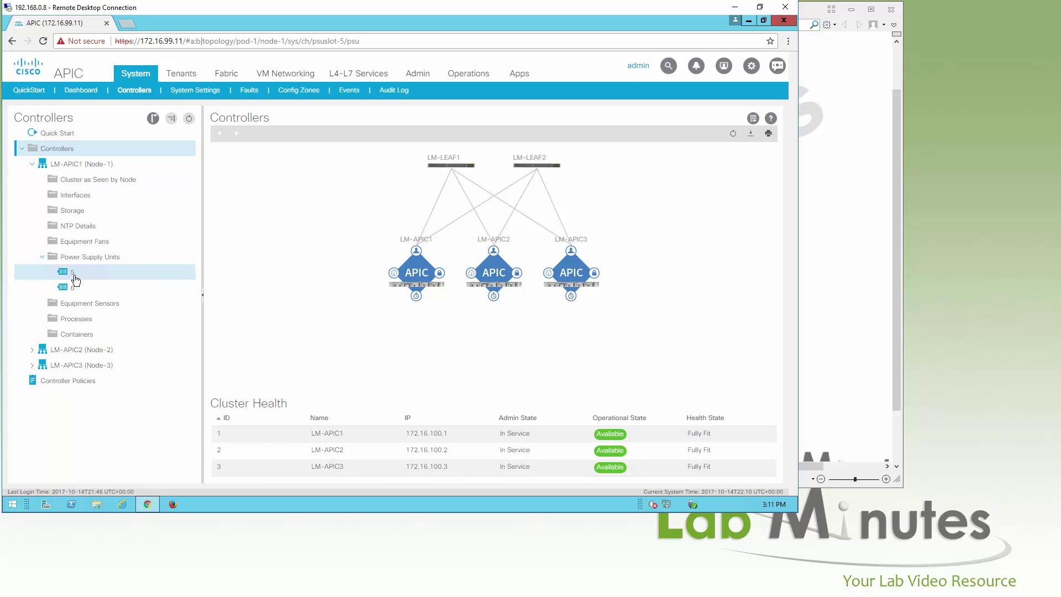
right_click(74, 275)
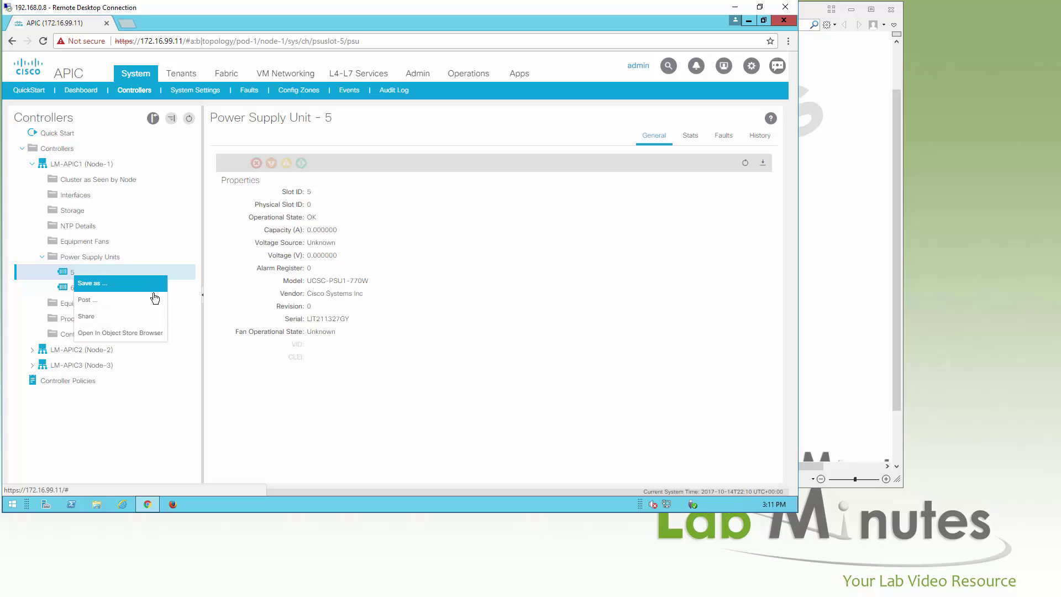
click(162, 407)
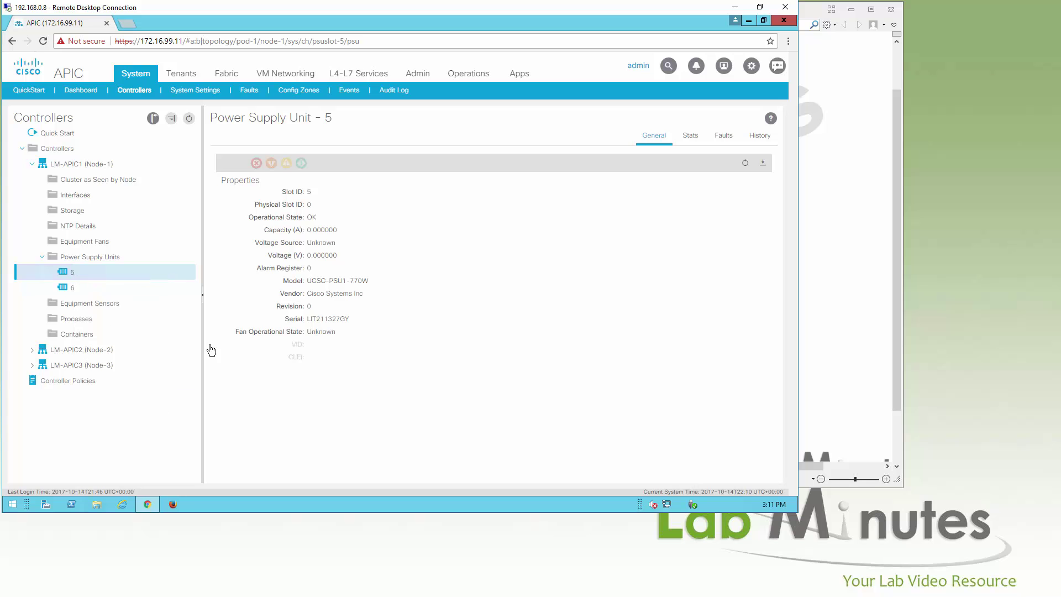
Examine the Controller Policies settings and their Save As export options, without downloading anything.
click(60, 381)
right_click(60, 381)
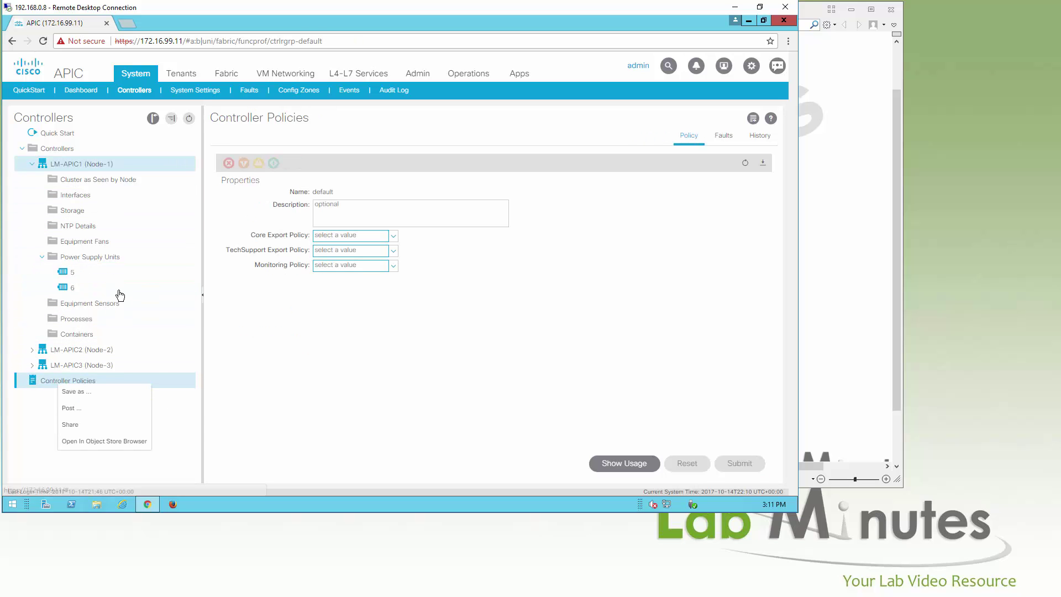
click(180, 425)
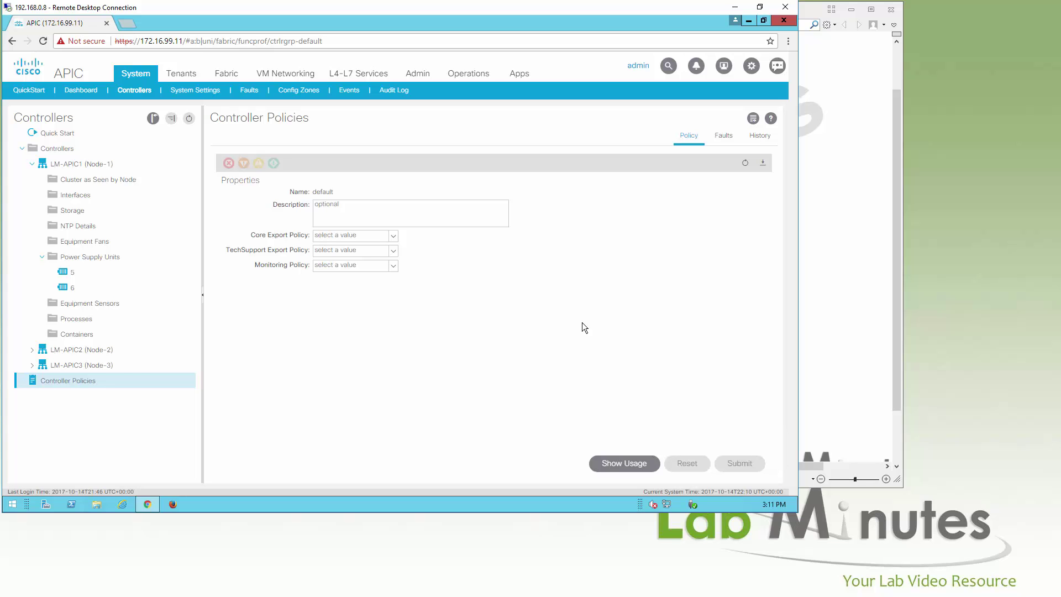
click(341, 209)
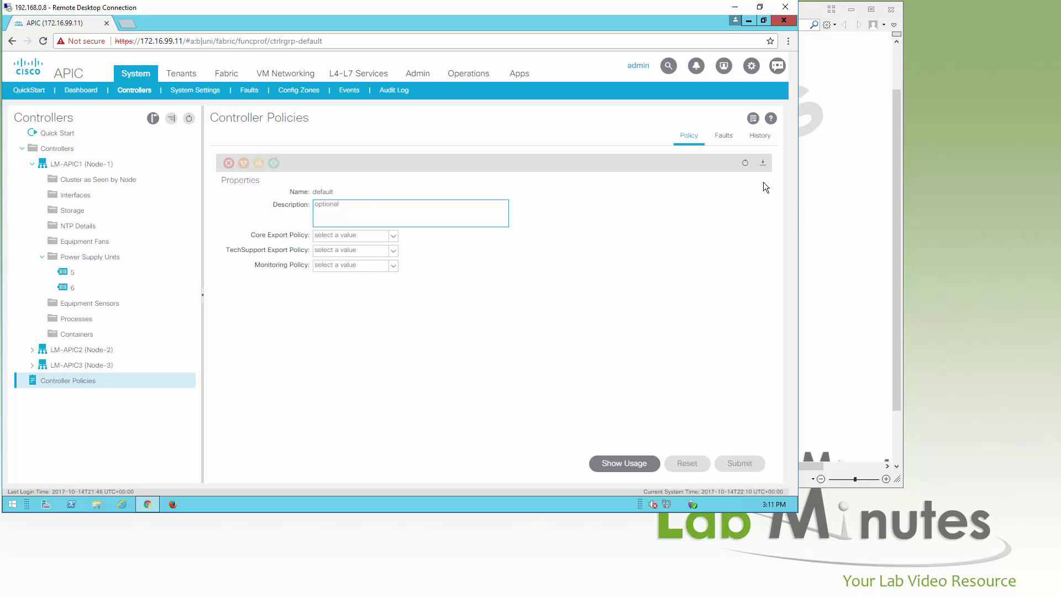
click(763, 164)
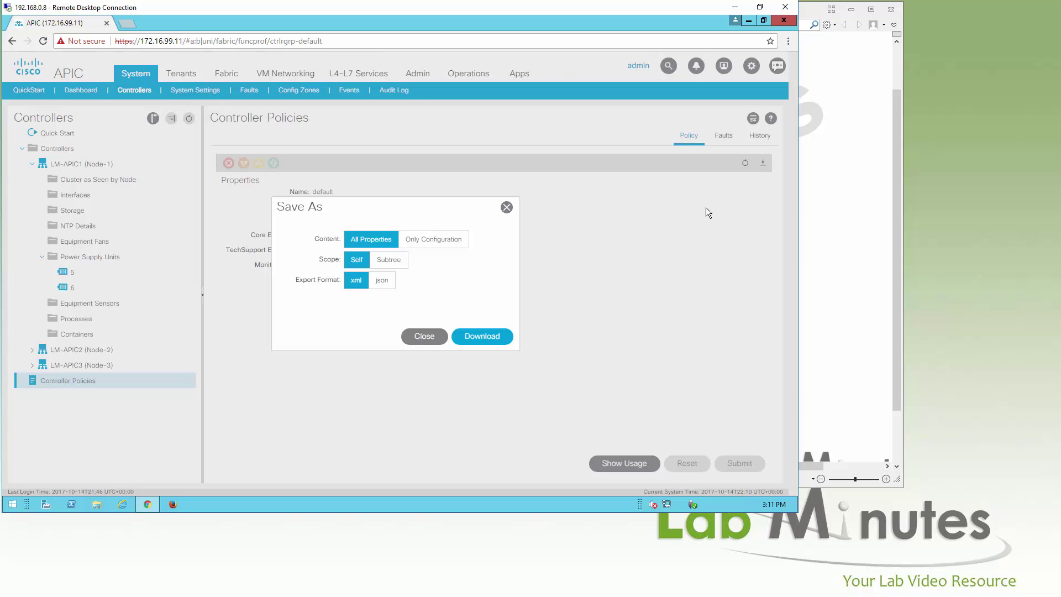
click(425, 336)
View the NTP details and the interfaces of LM-APIC1.
click(70, 226)
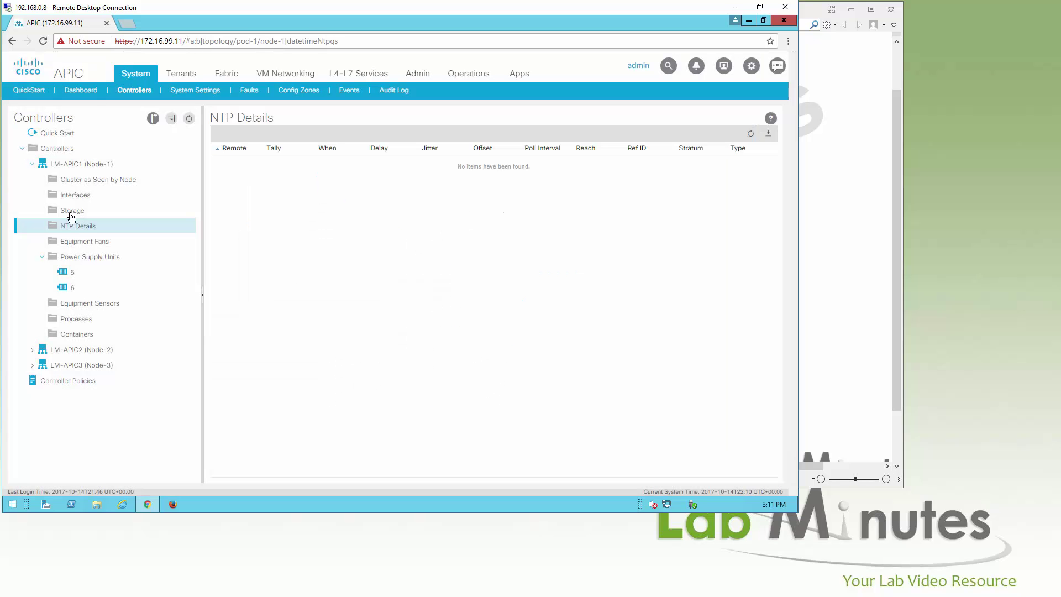
click(72, 199)
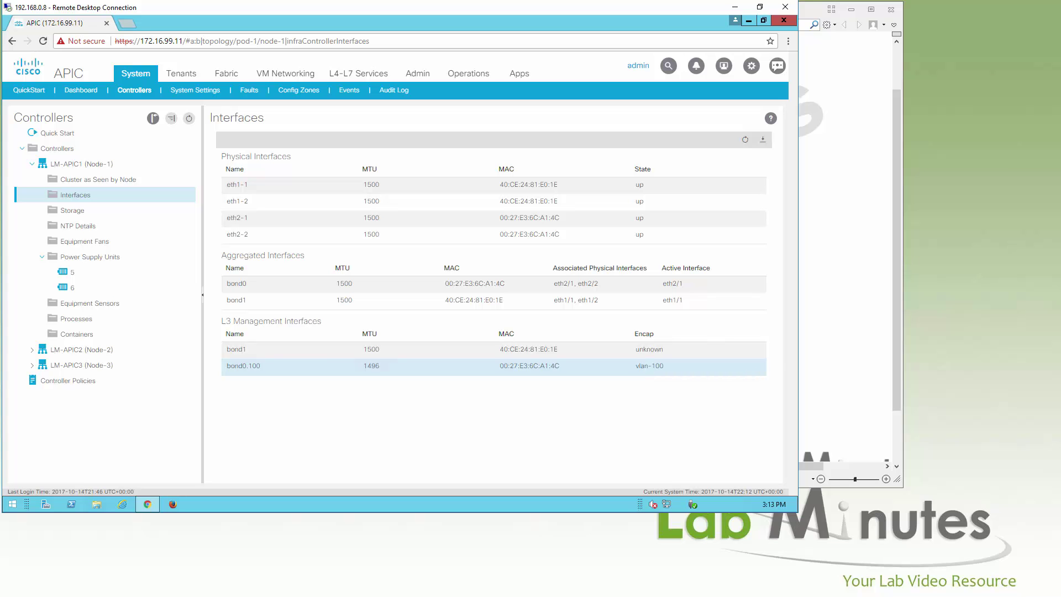
Open System Settings and examine the BGP Route Reflector policy.
click(172, 93)
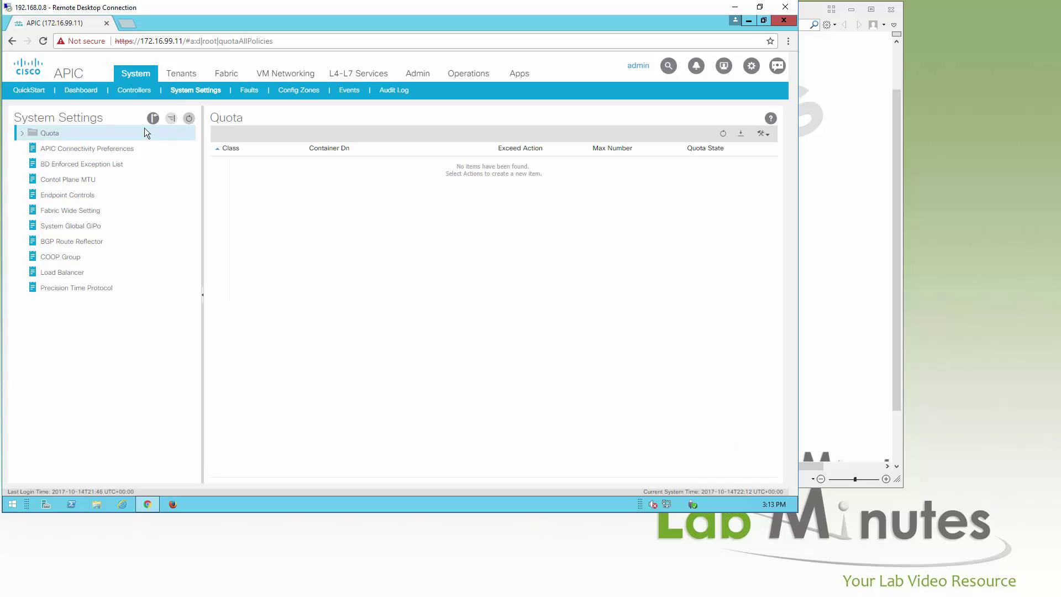
click(93, 148)
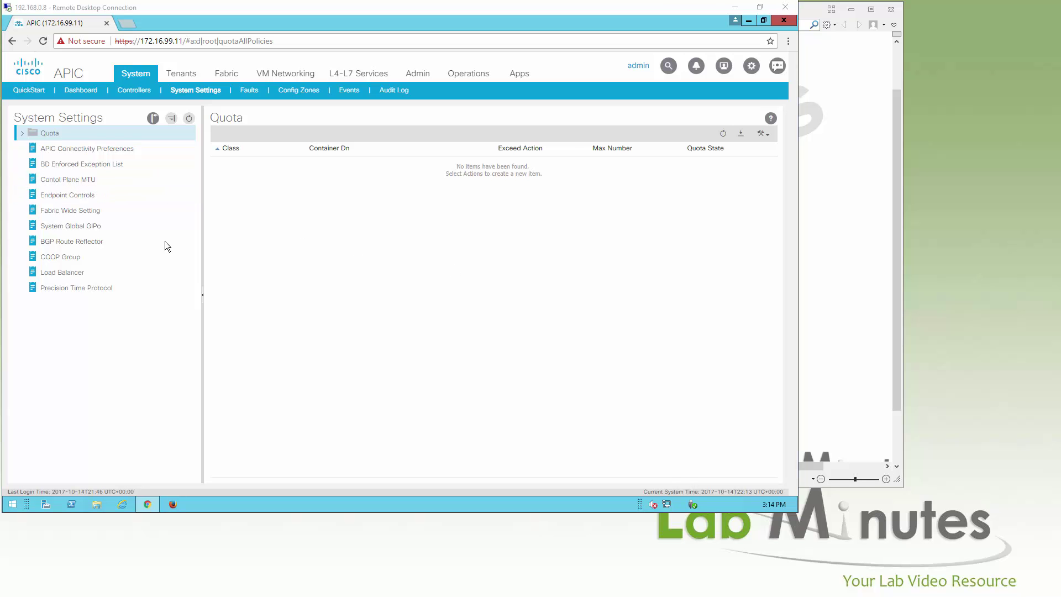
click(86, 245)
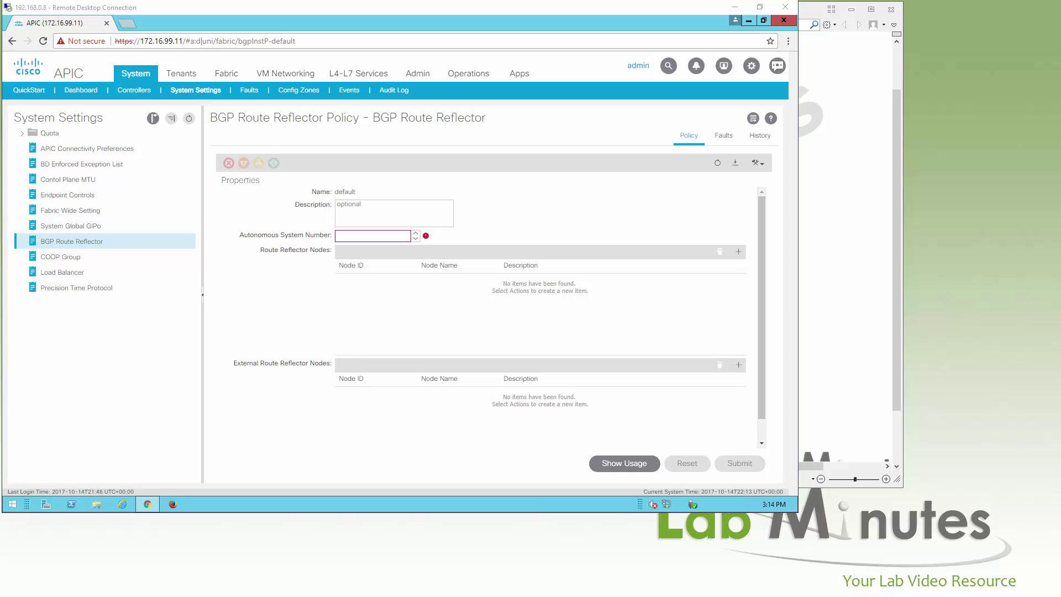
click(539, 229)
Examine the Control Plane MTU policy's fabric port MTU setting and the COOP Group policy.
click(88, 180)
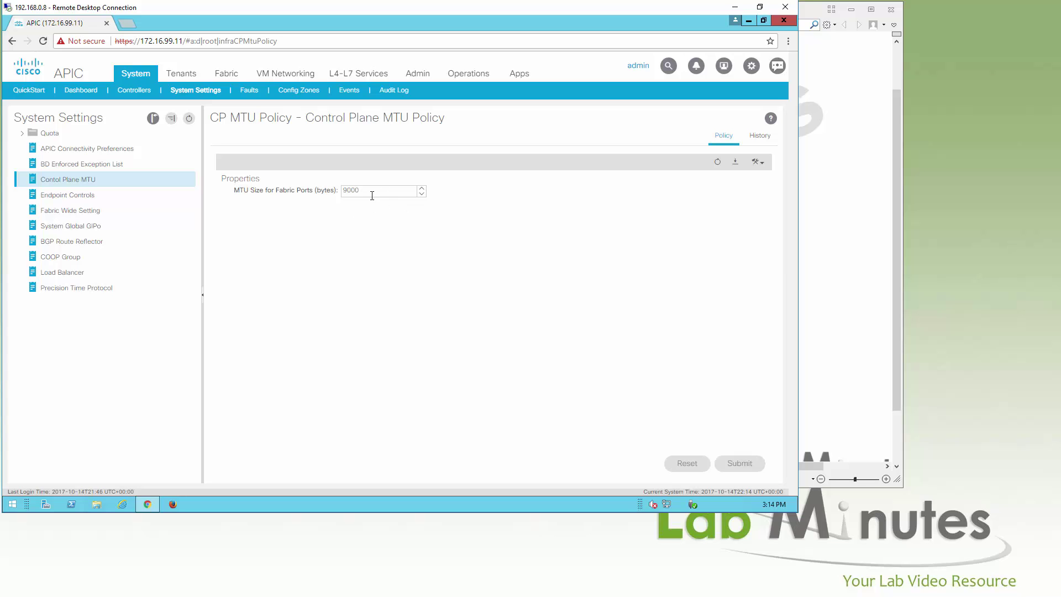
click(424, 189)
click(423, 193)
click(420, 187)
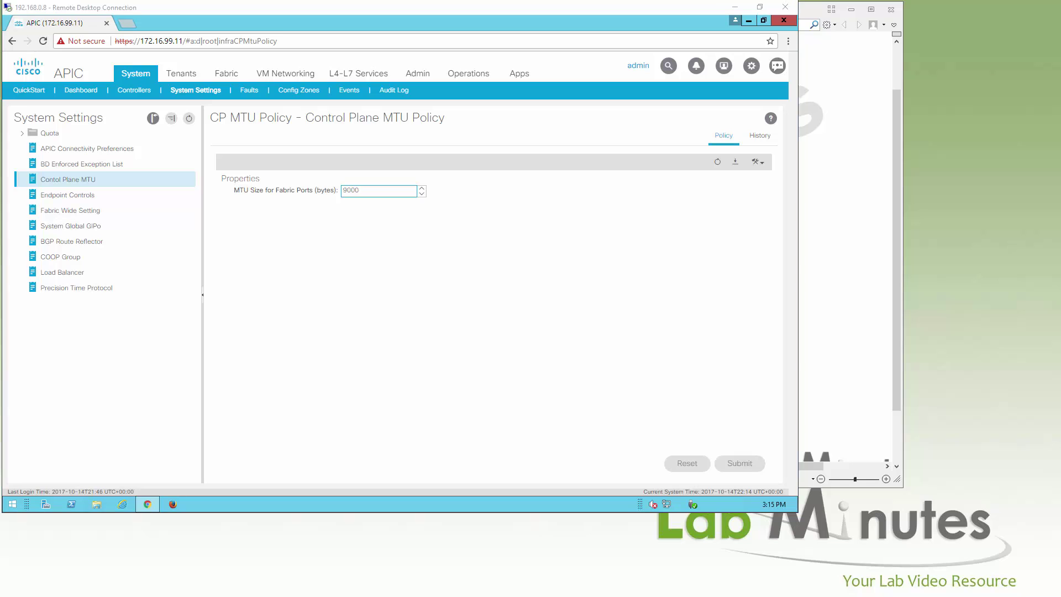
click(77, 257)
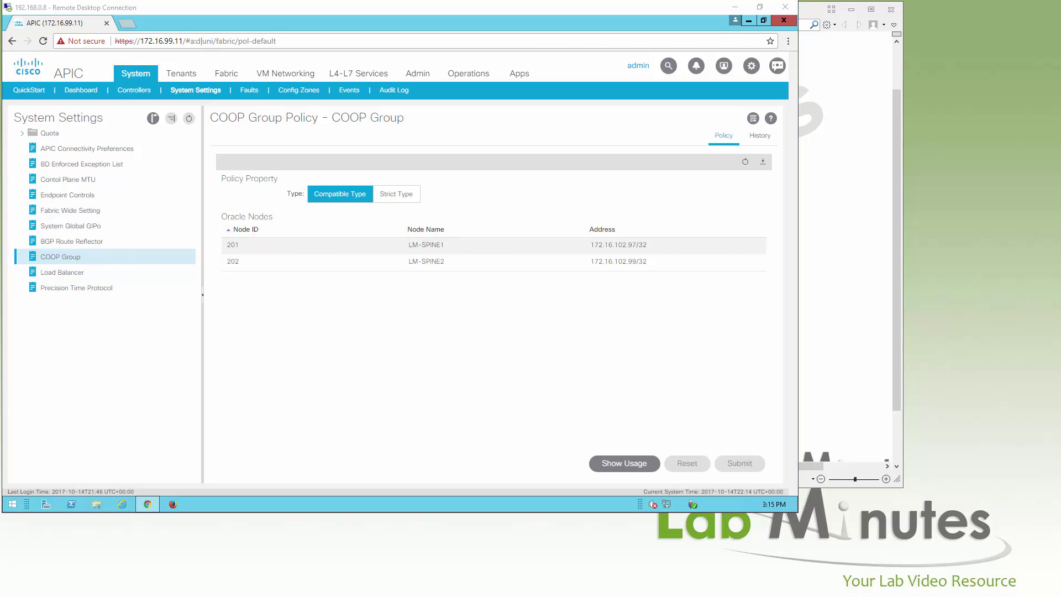
Review the Ep Loop Protection and IP Aging policies under Endpoint Controls and open their online help.
click(88, 196)
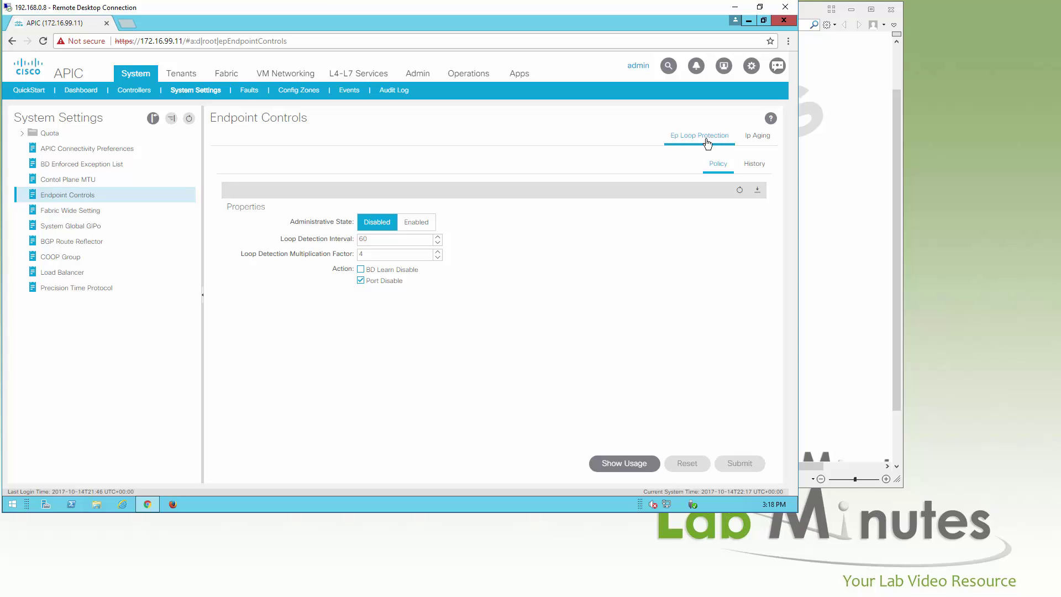
click(760, 140)
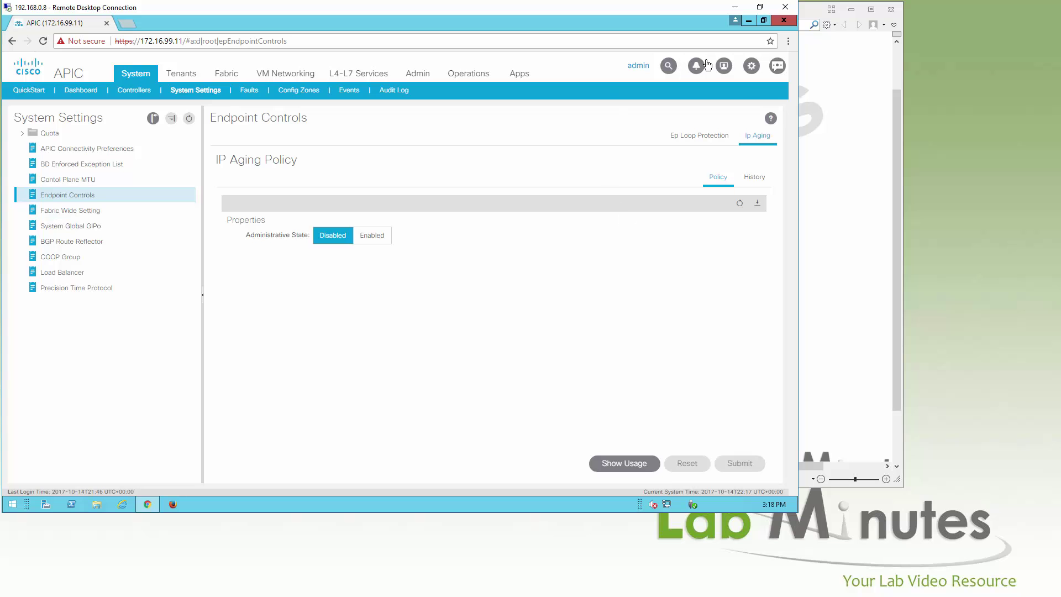
click(772, 121)
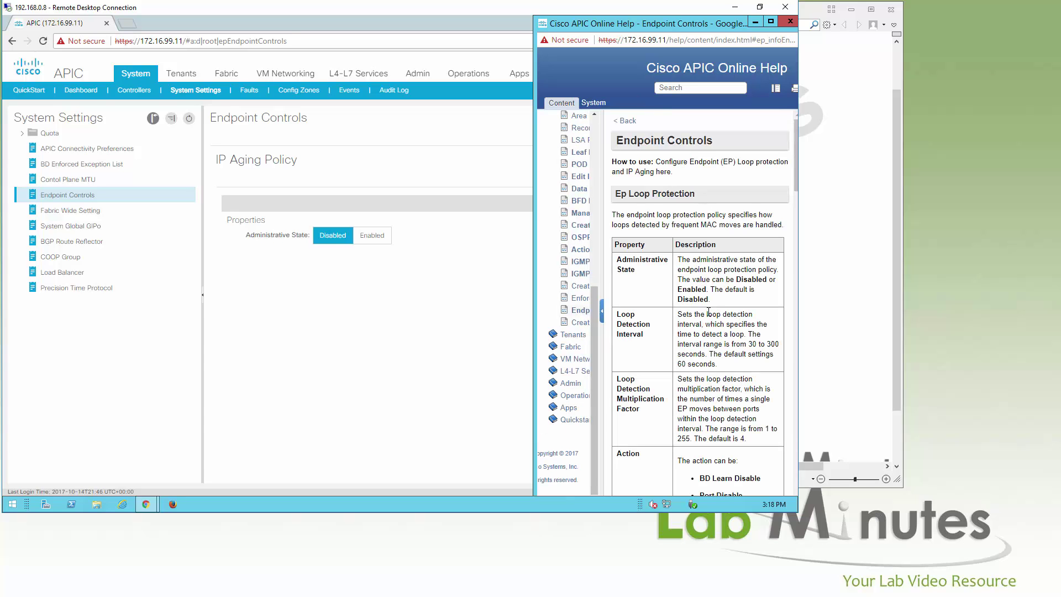
Read the Ep Loop Protection and Ip Aging sections of the Endpoint Controls help and close the help window.
scroll(743, 204, down, 4)
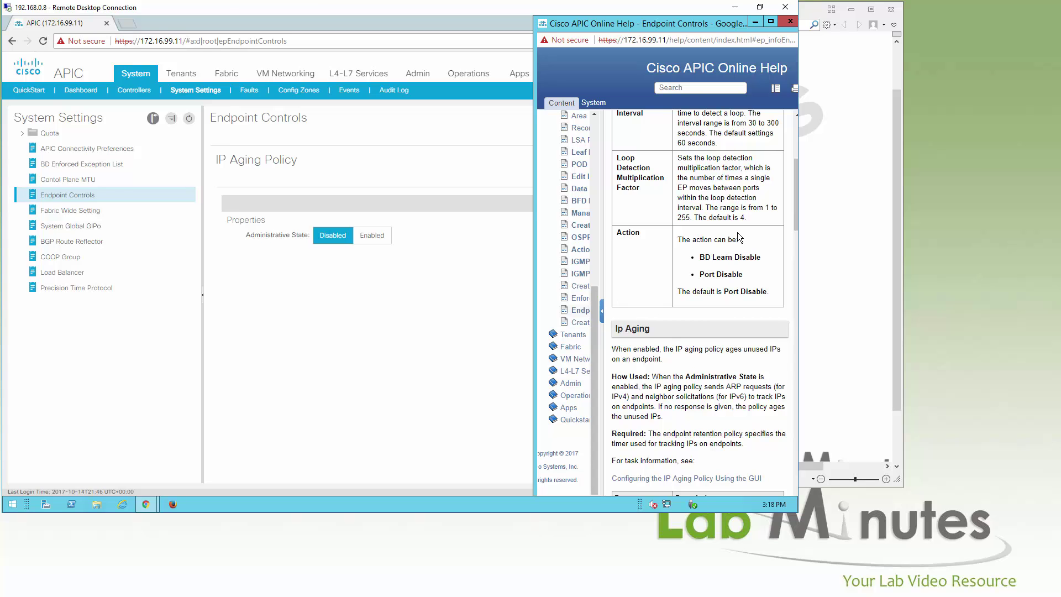
scroll(725, 242, up, 2)
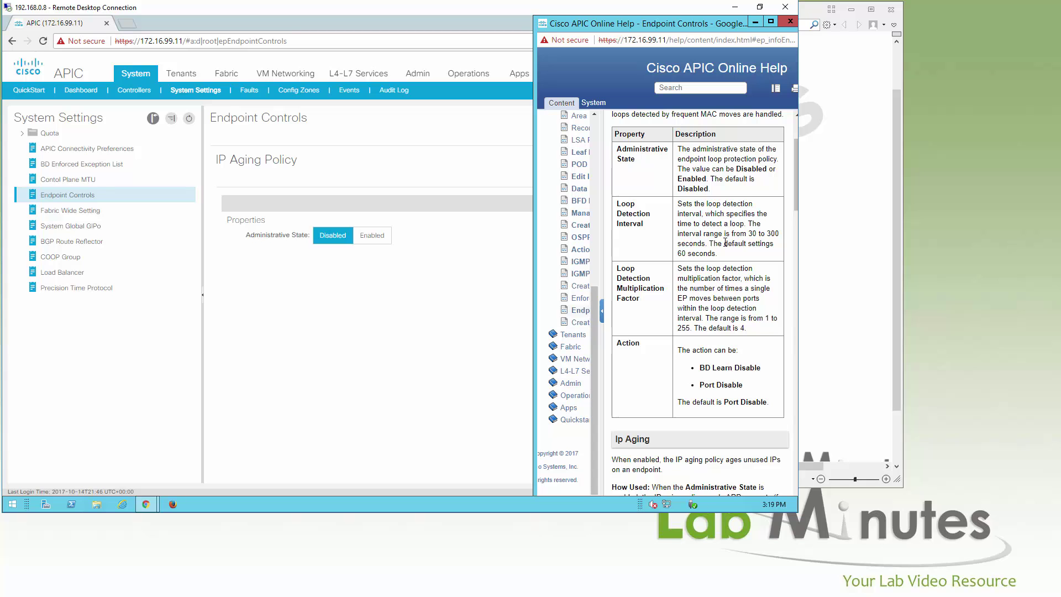
scroll(726, 242, up, 2)
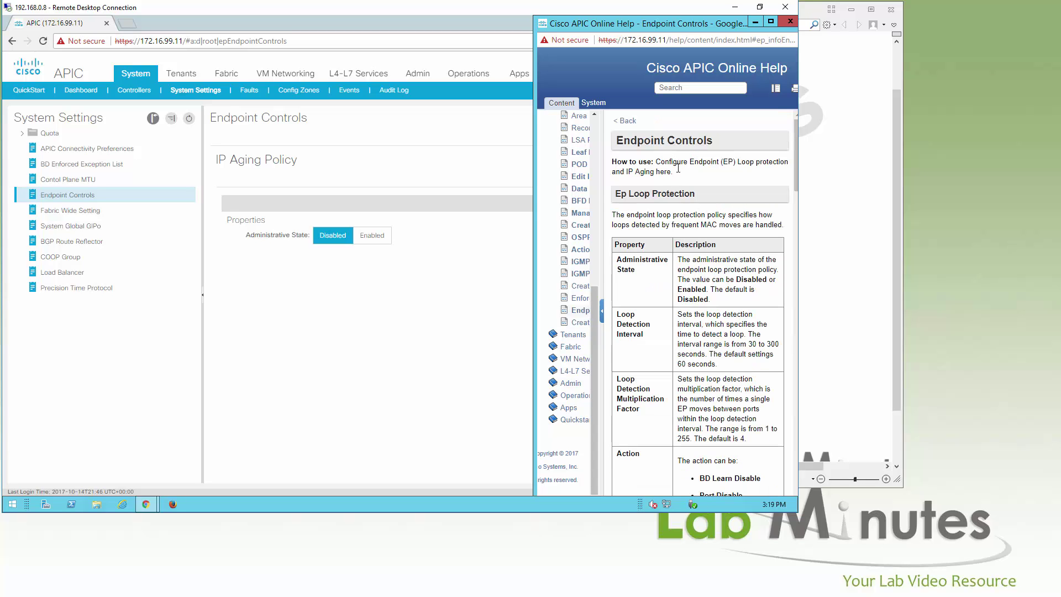
click(791, 23)
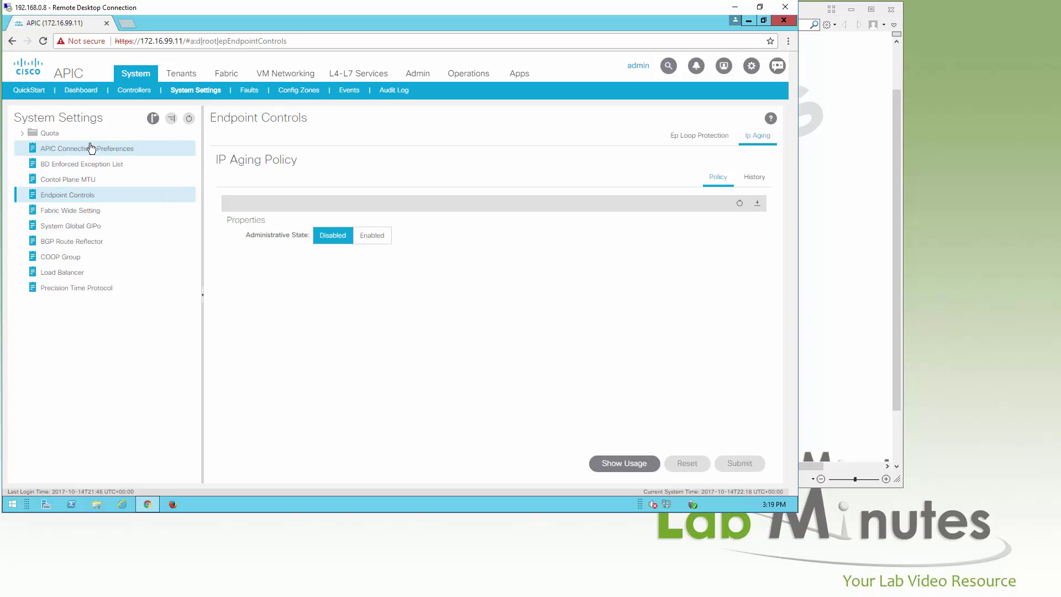
Review the Fabric Wide Setting and default Load Balancer policies, consulting the network diagram PDF for the spine and leaf links.
click(86, 210)
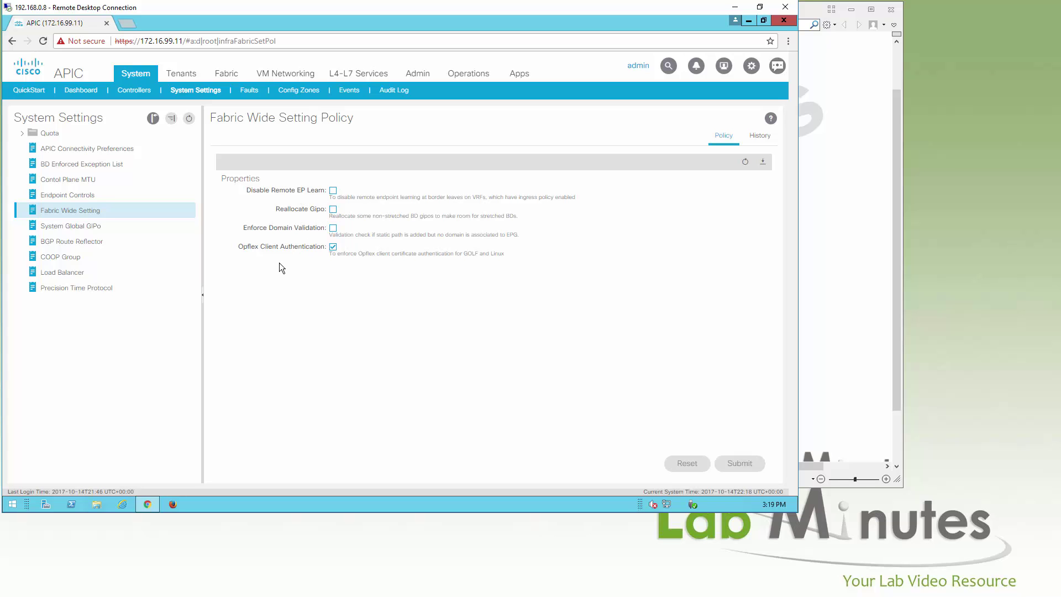
click(77, 273)
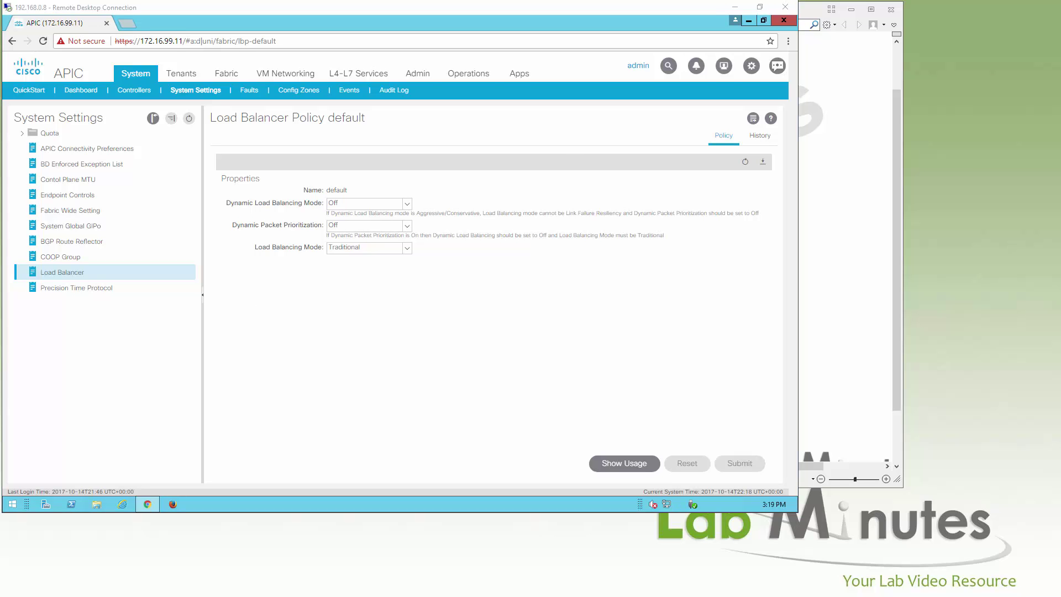
click(835, 243)
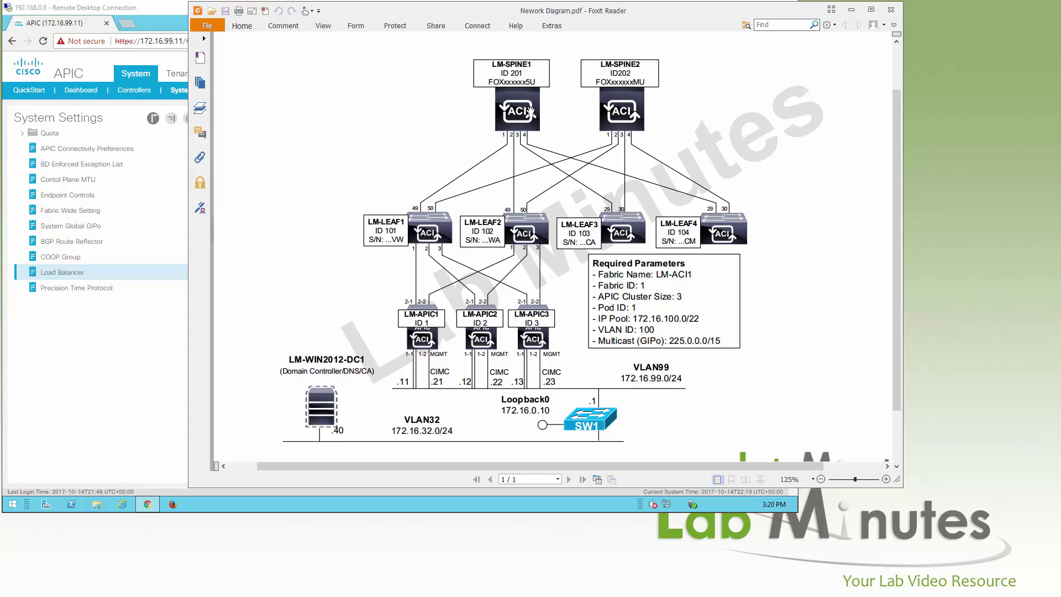
click(146, 330)
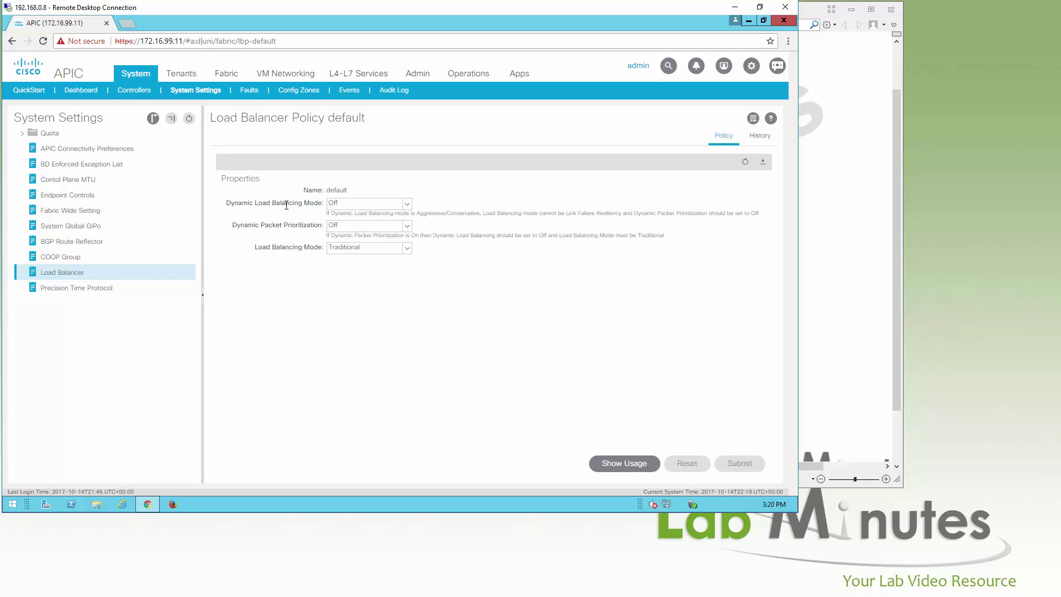
Examine the available Dynamic Load Balancing Mode and Load Balancing Mode options without changing the default policy.
click(407, 203)
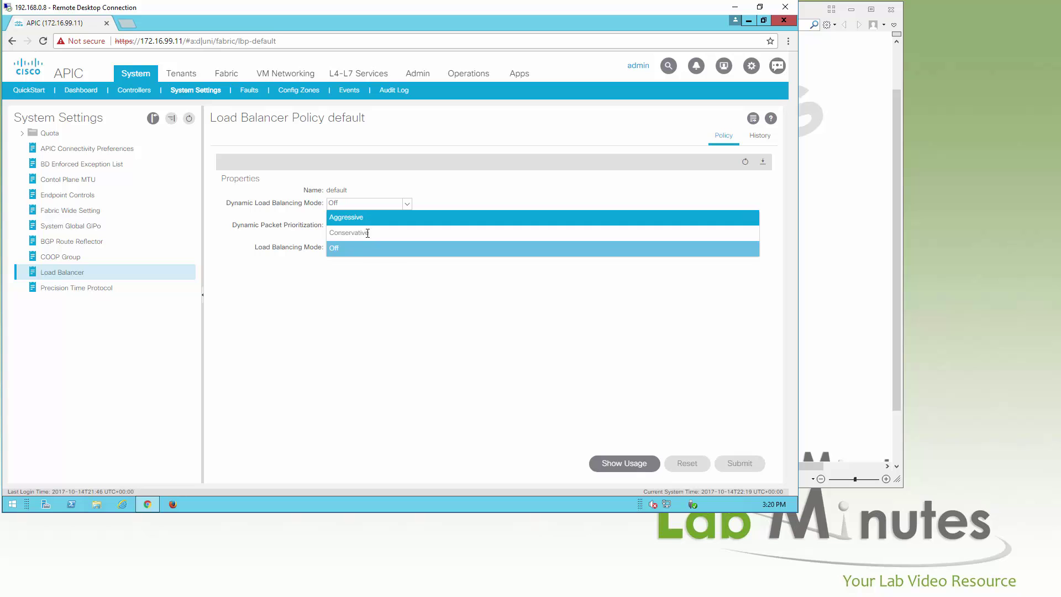
click(363, 291)
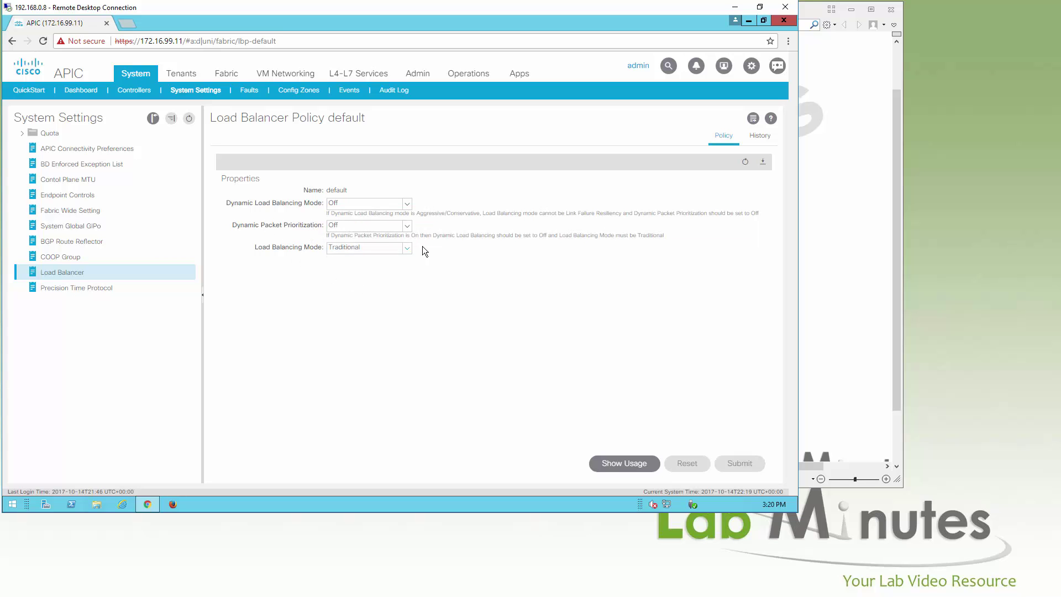
click(407, 248)
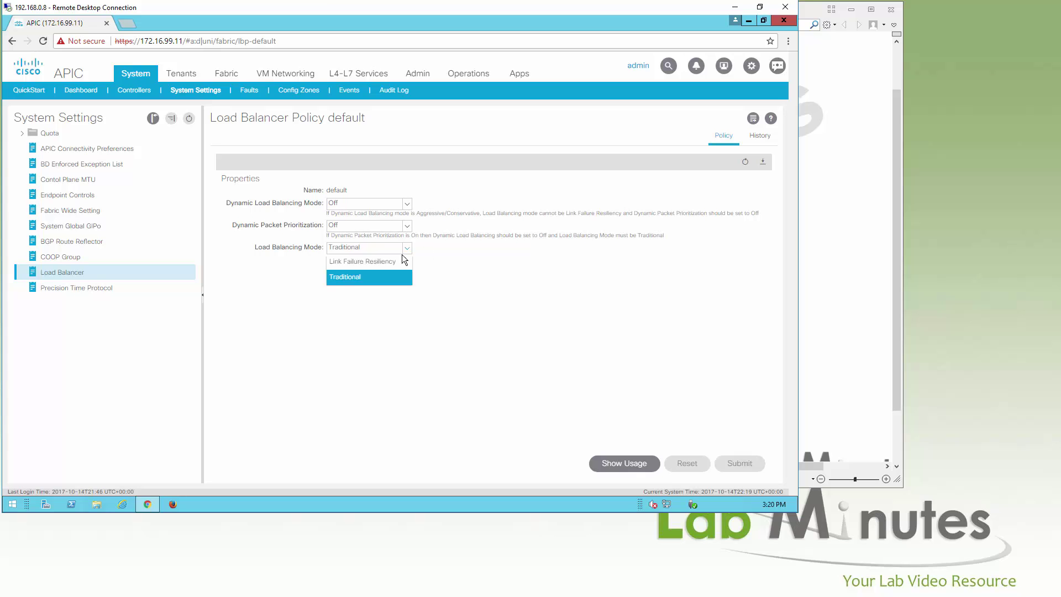
click(627, 285)
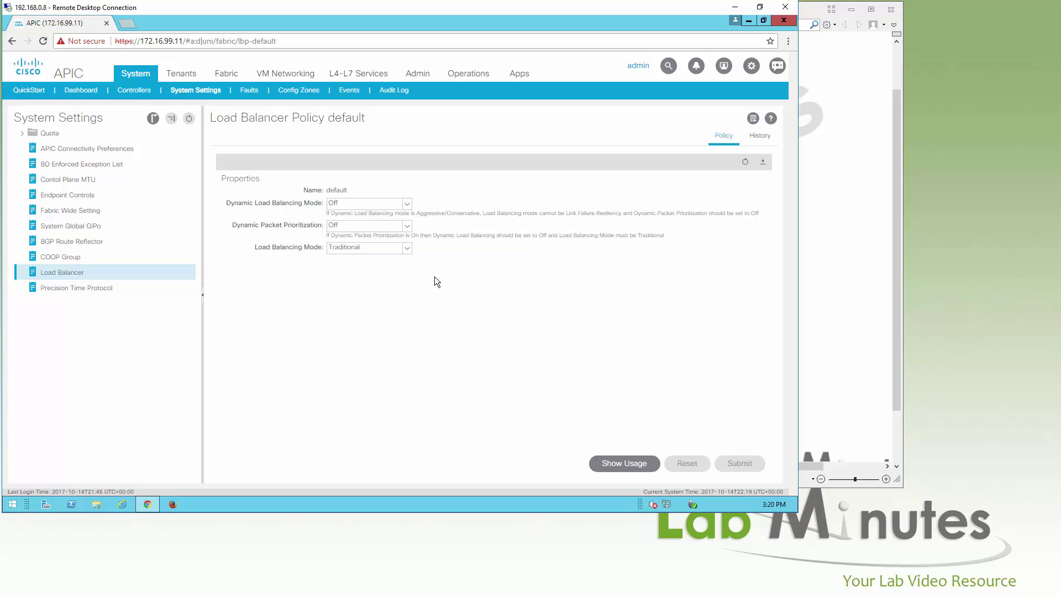
Review the system's Faults, Config Zones, Events and Audit Log pages.
click(250, 91)
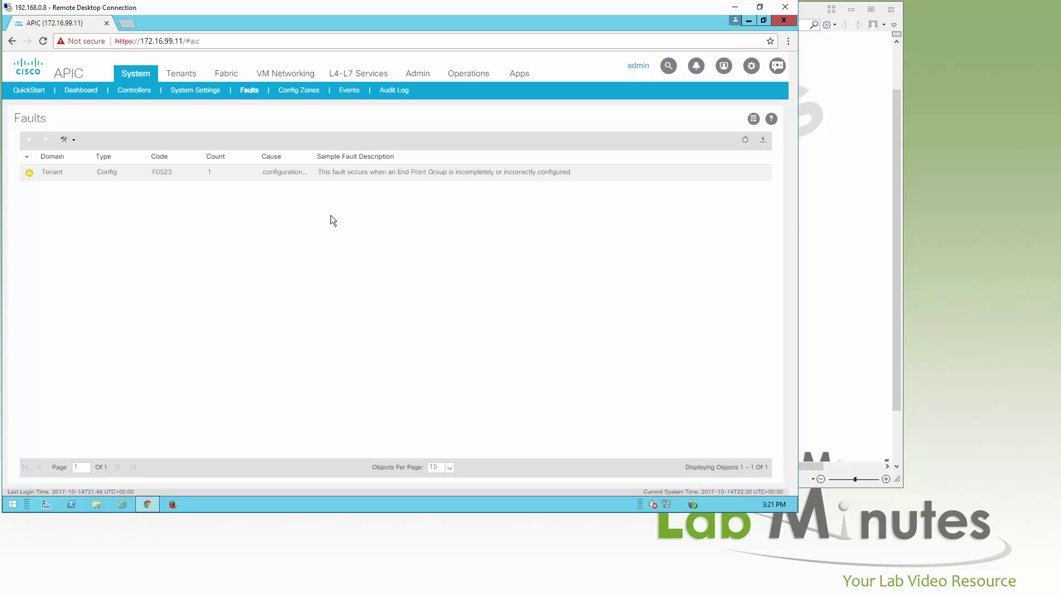
click(299, 91)
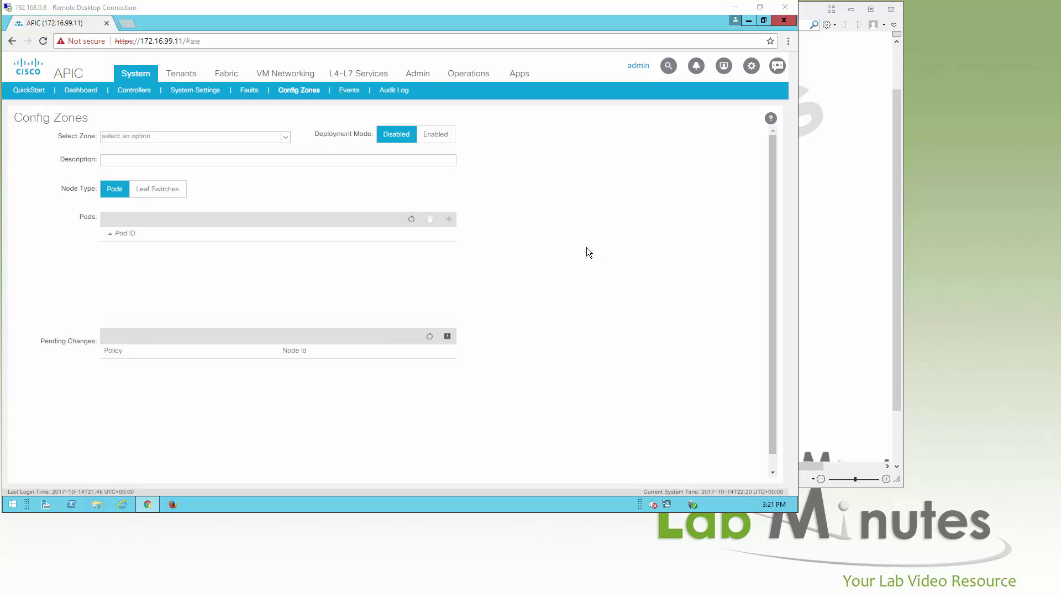
click(619, 247)
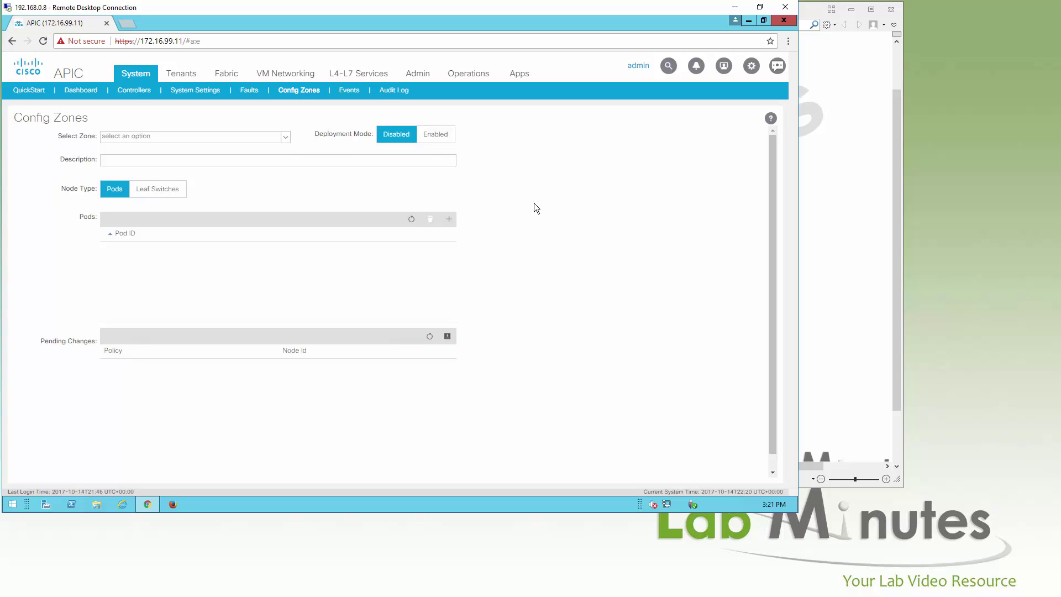
click(349, 90)
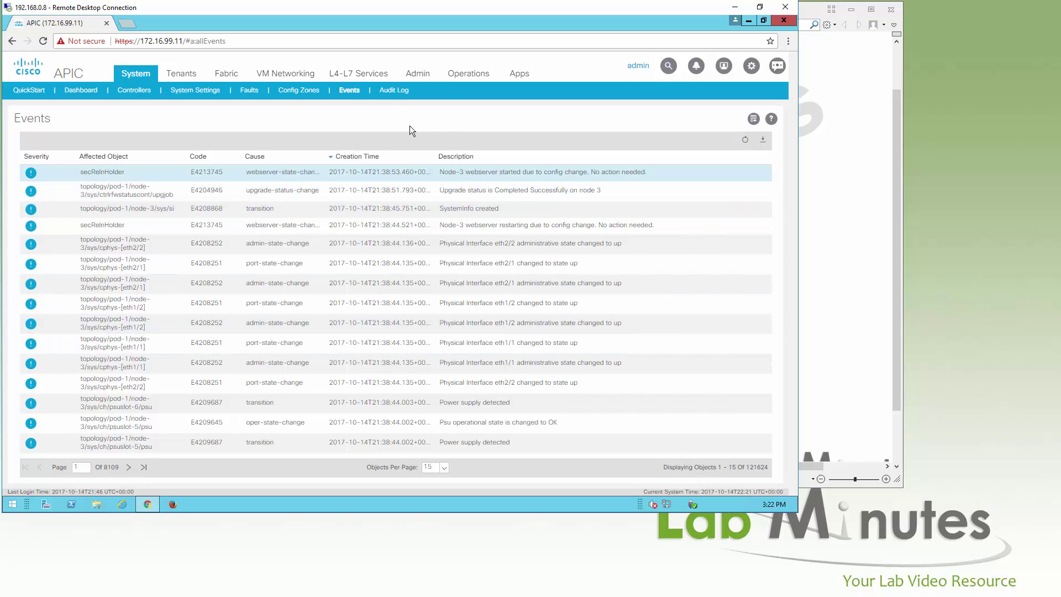
click(391, 90)
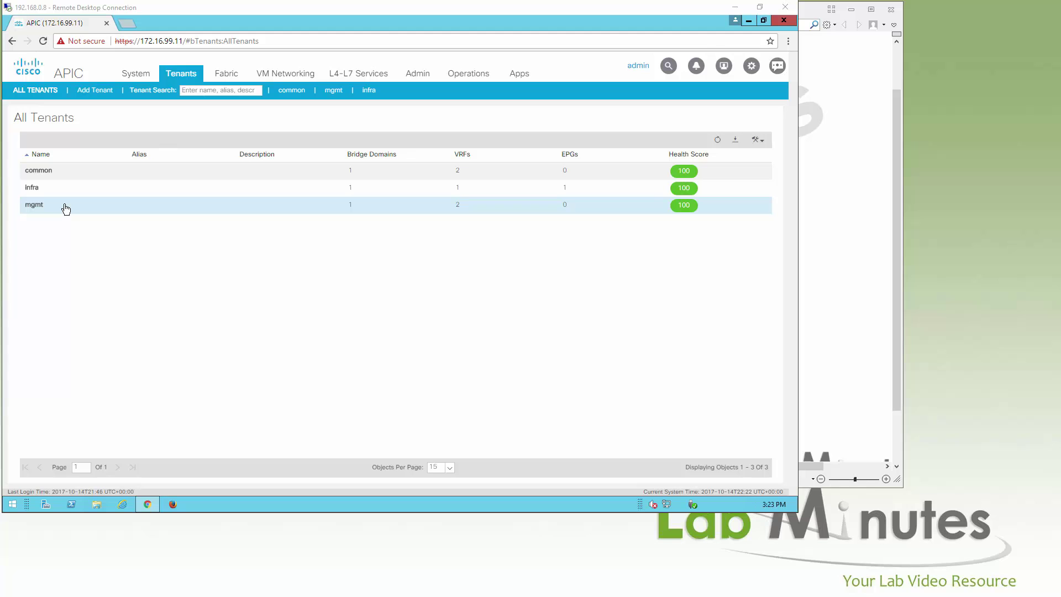
Check the create action for tenants in the All Tenants list and view the Quick Start pages of the preconfigured tenants.
click(760, 141)
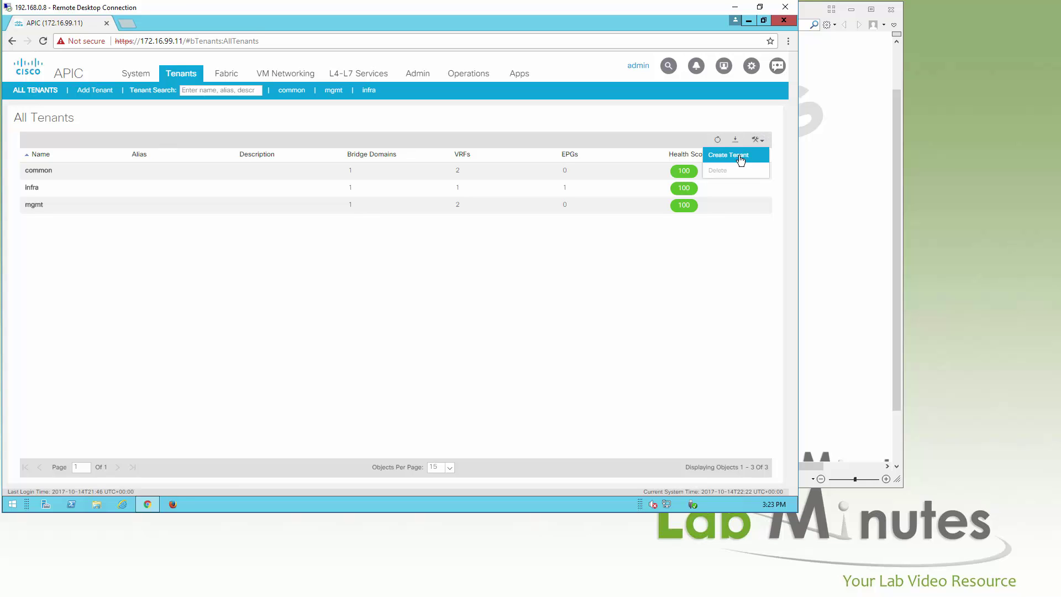
click(757, 158)
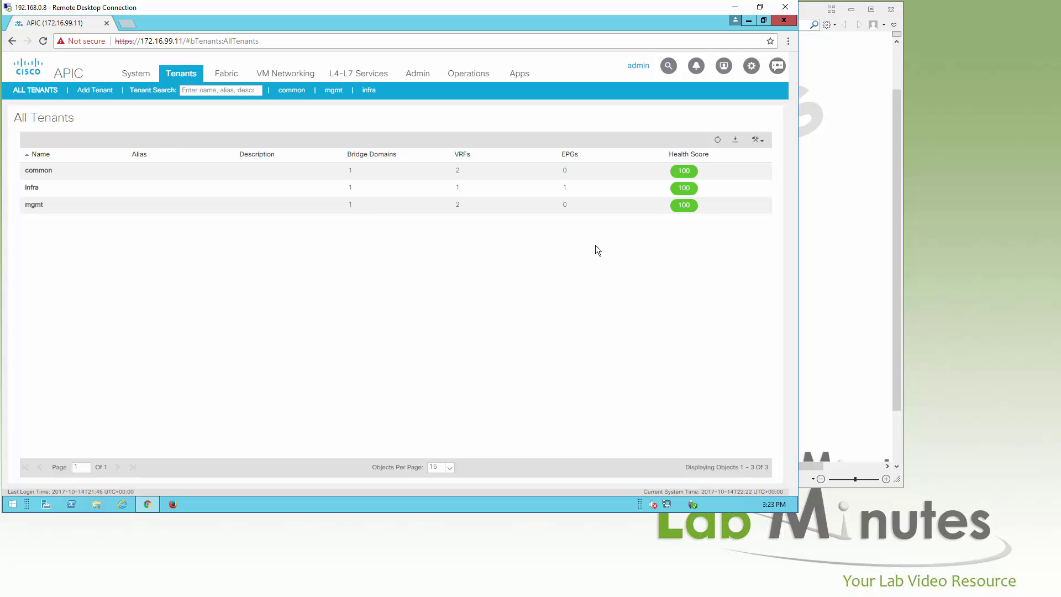
double_click(83, 171)
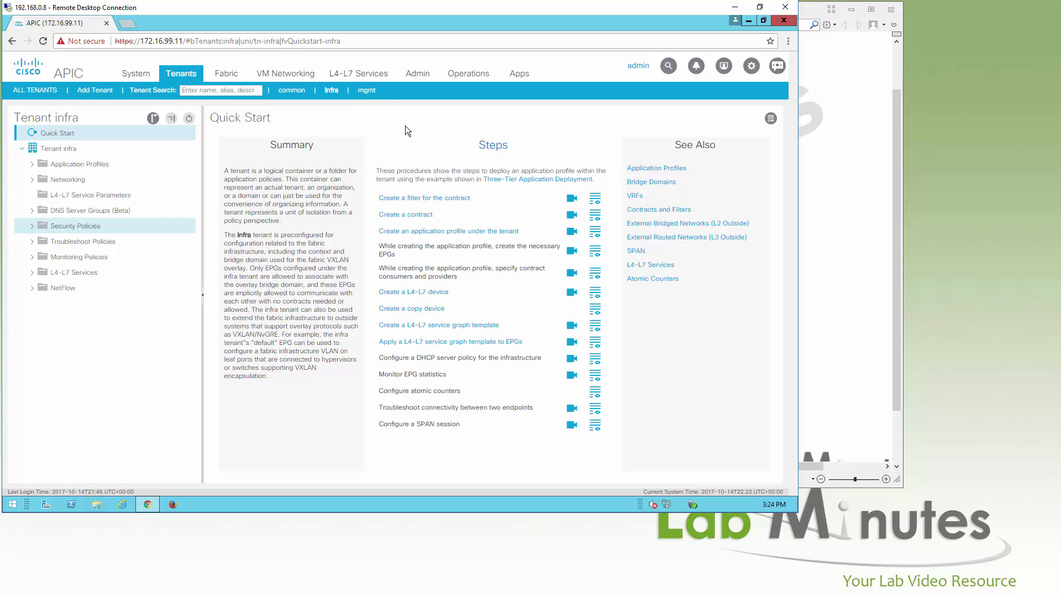
click(367, 91)
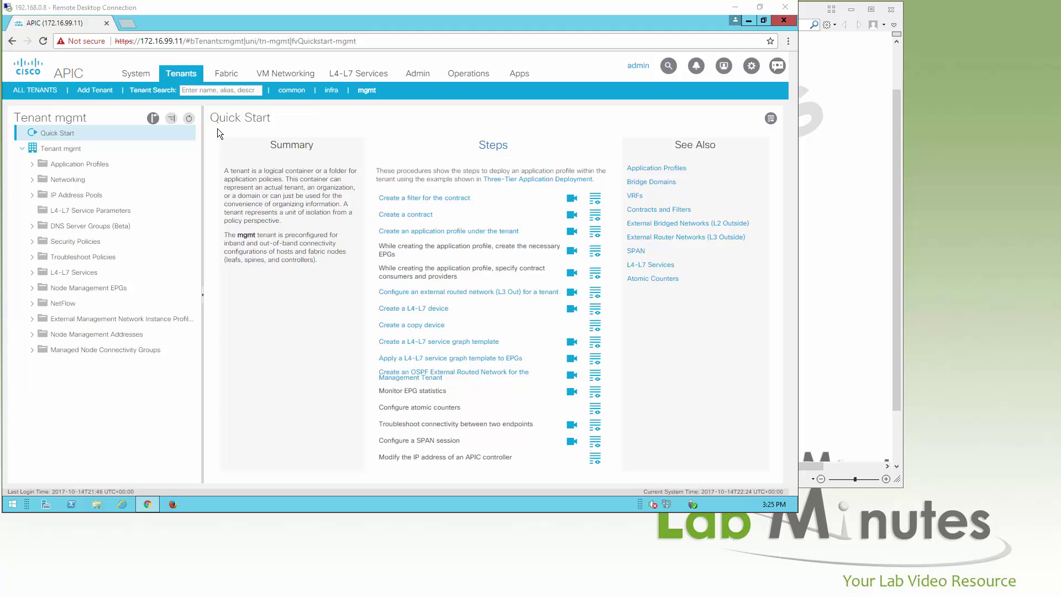
Open tenant common and explore its default application profile's Application EPGs and the Networking folder.
click(294, 92)
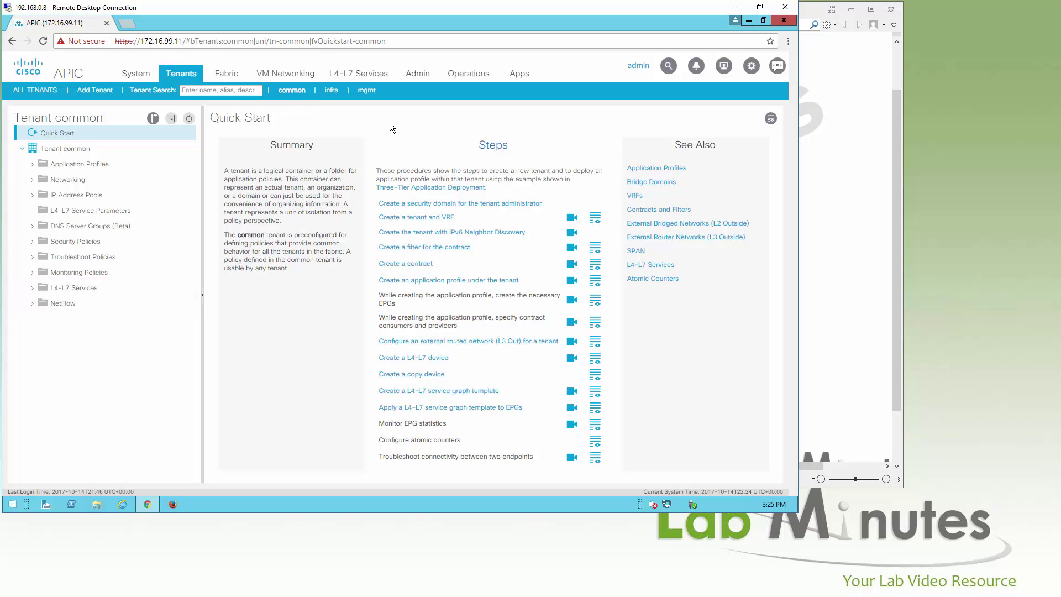
click(31, 164)
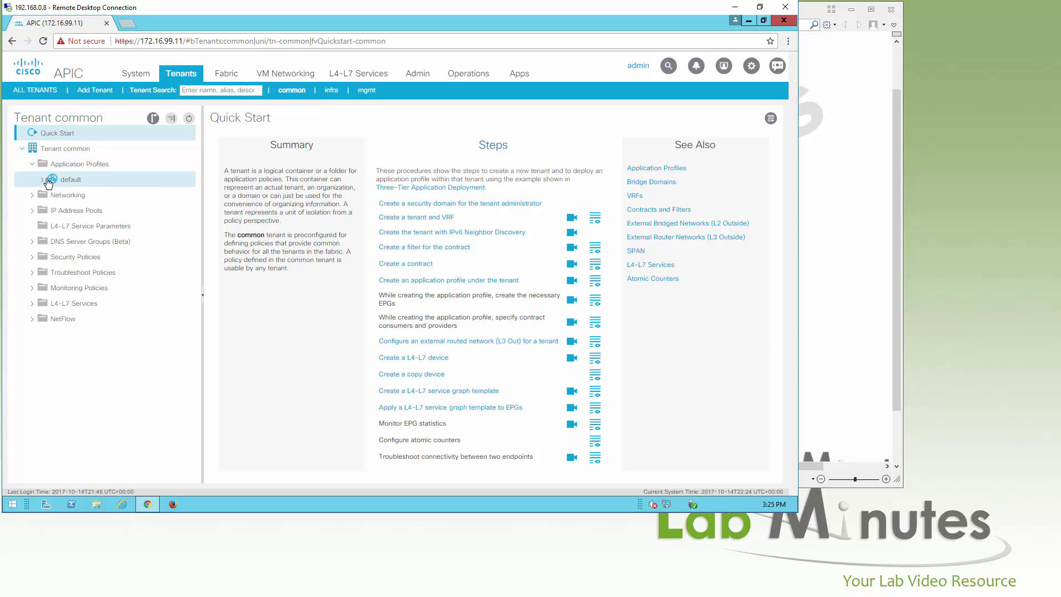
click(43, 181)
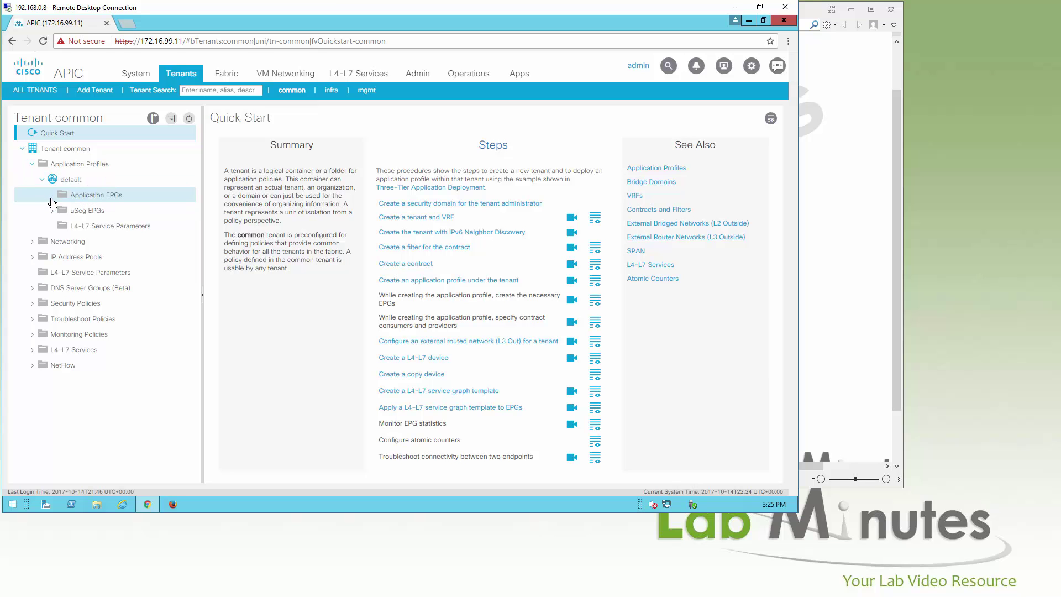
click(86, 200)
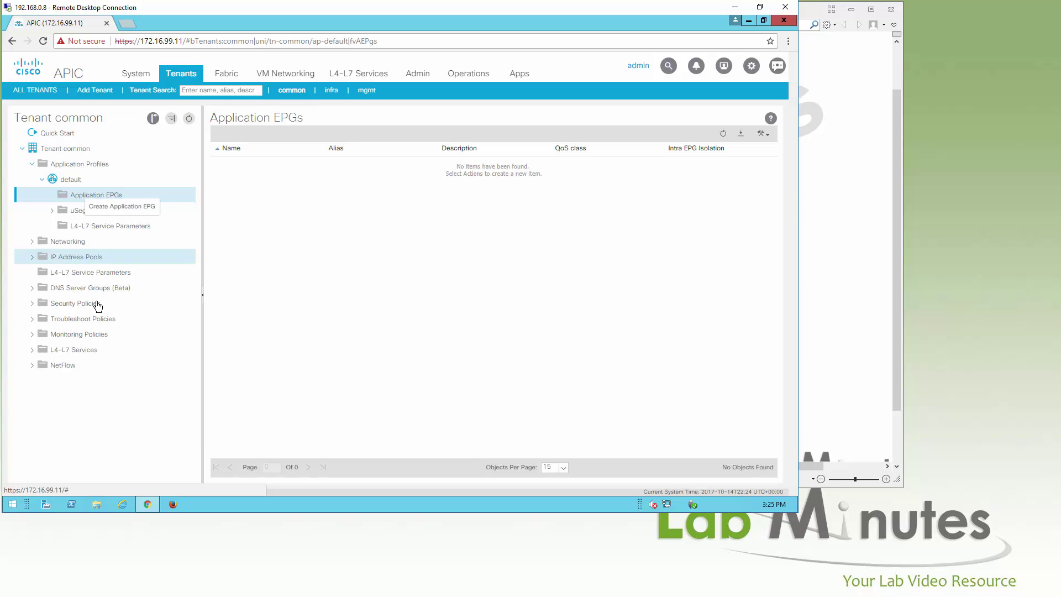
click(38, 243)
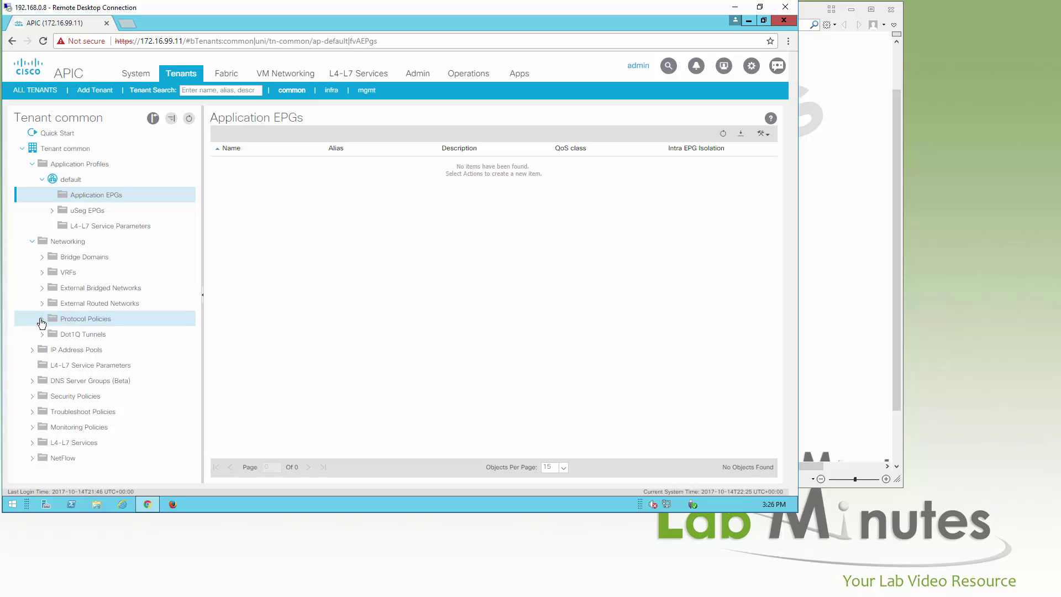
Explore tenant common's L4-L7 Service Parameters, its Security, Troubleshoot and Monitoring Policies, and L4-L7 Services.
click(100, 366)
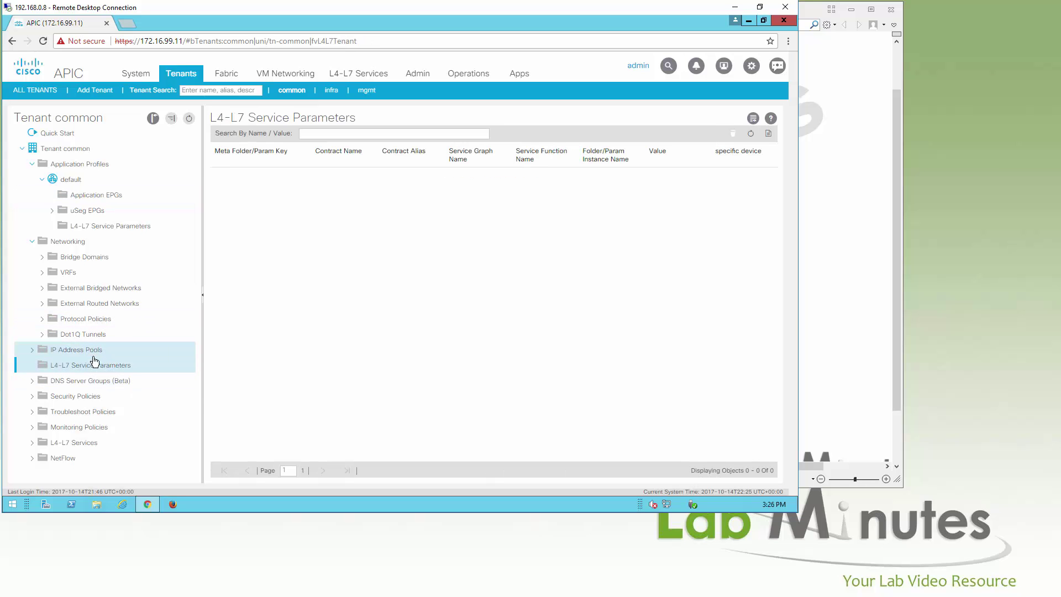
click(73, 397)
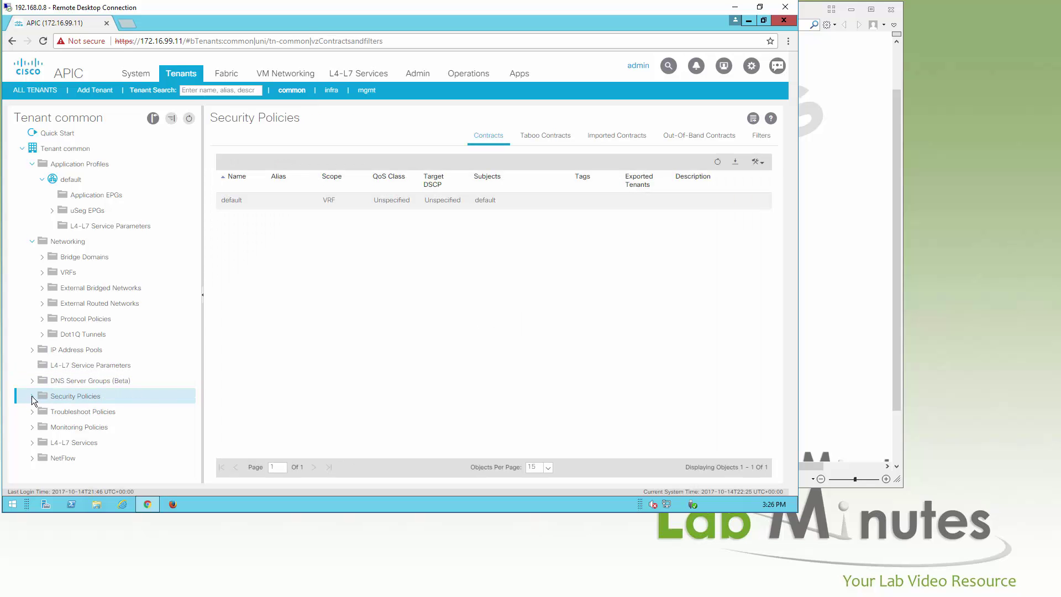
click(31, 395)
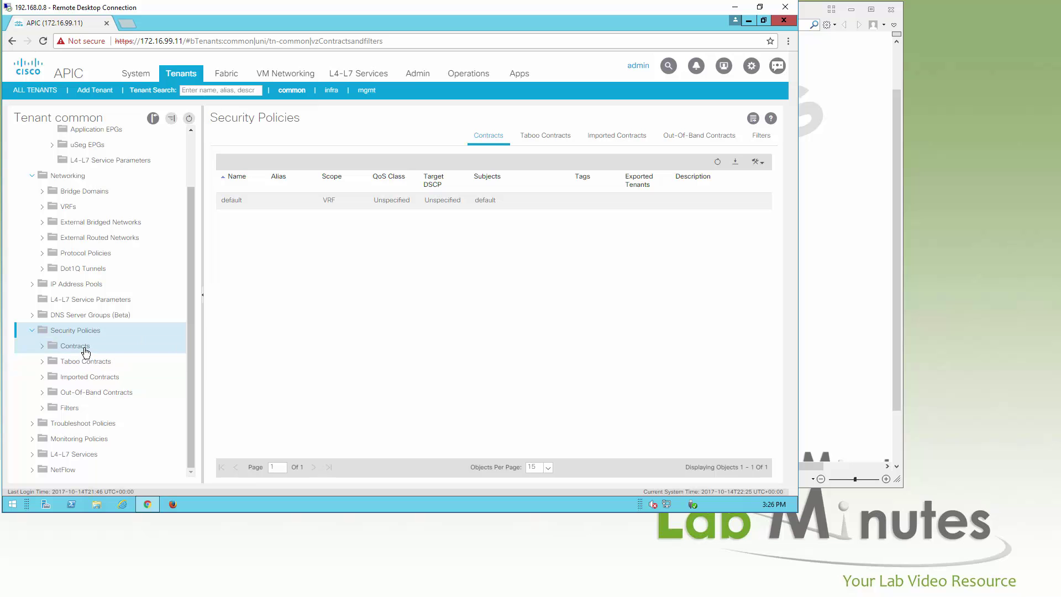
click(33, 424)
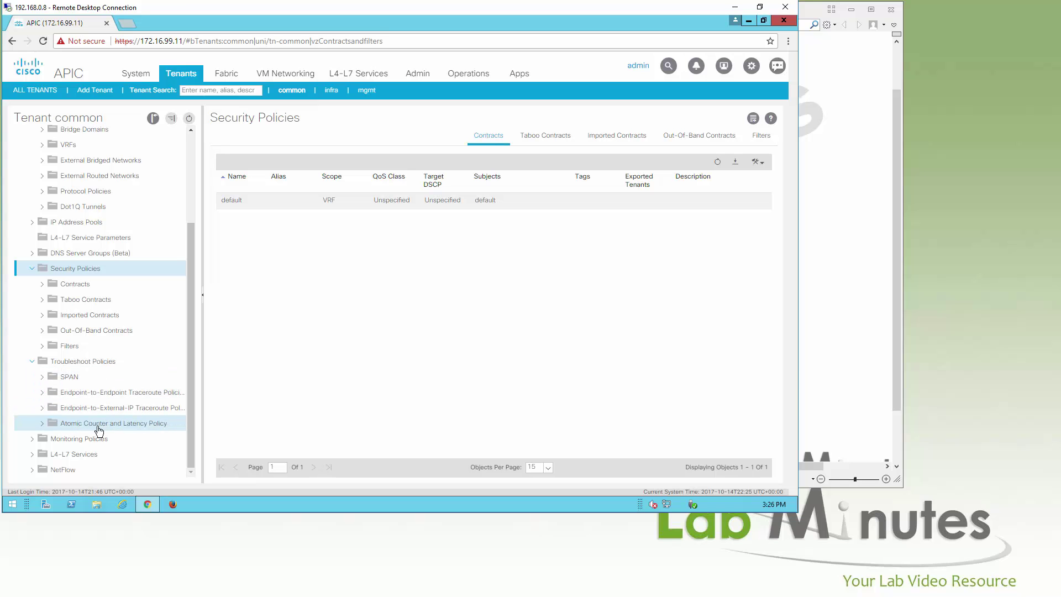
click(32, 439)
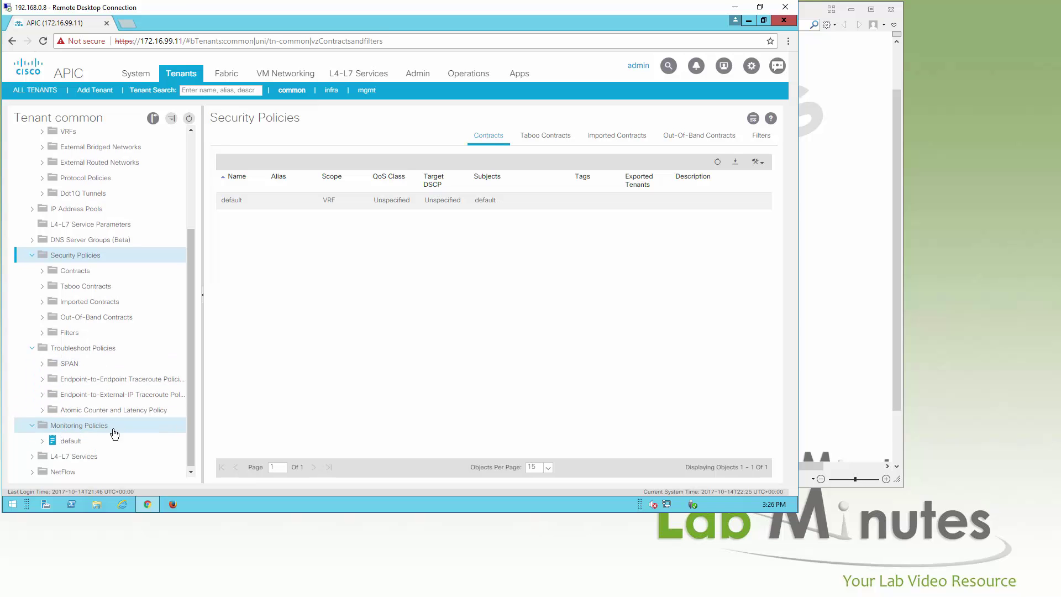
click(32, 456)
scroll(83, 387, down, 3)
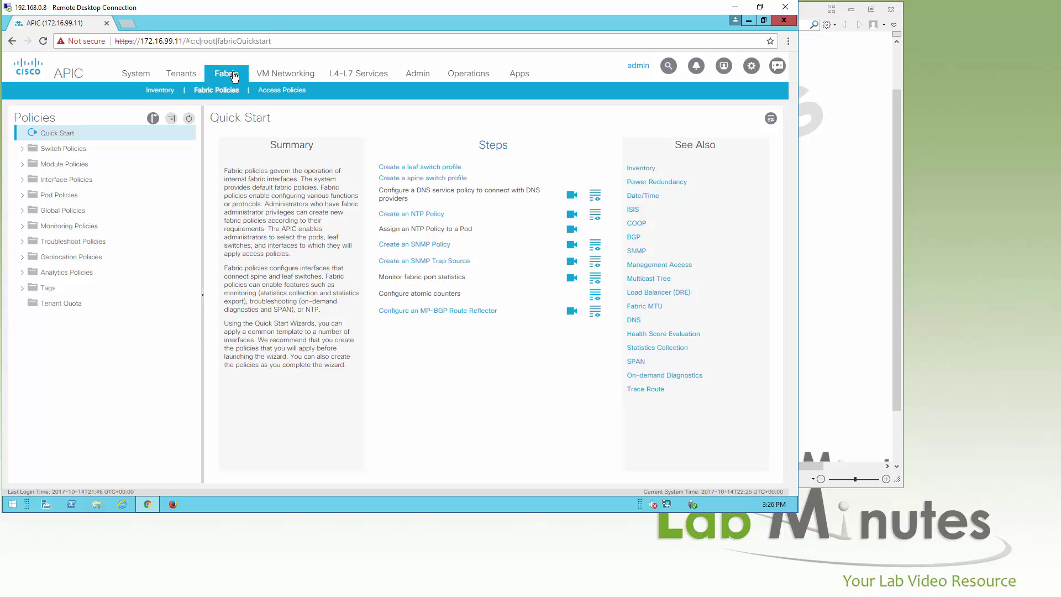
Open the Fabric Inventory and view the fabric topology diagram and its Configure view.
click(160, 89)
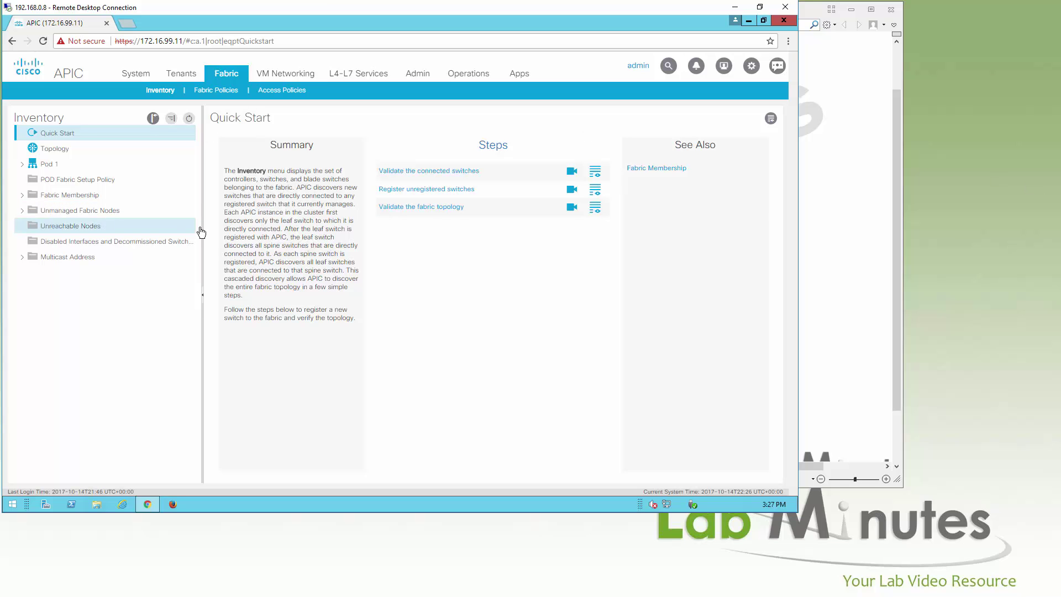
click(57, 147)
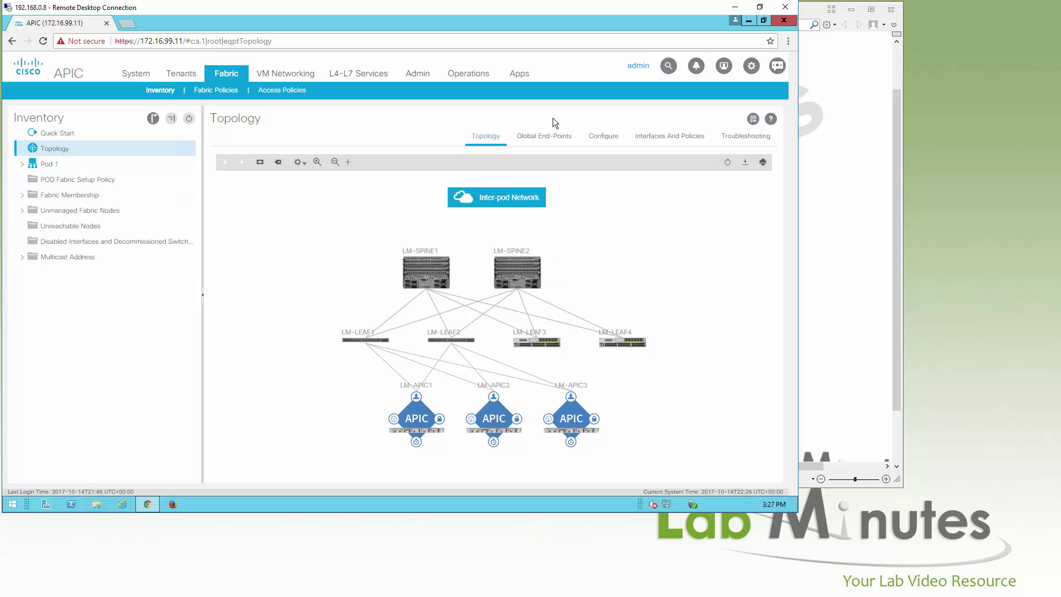
click(612, 146)
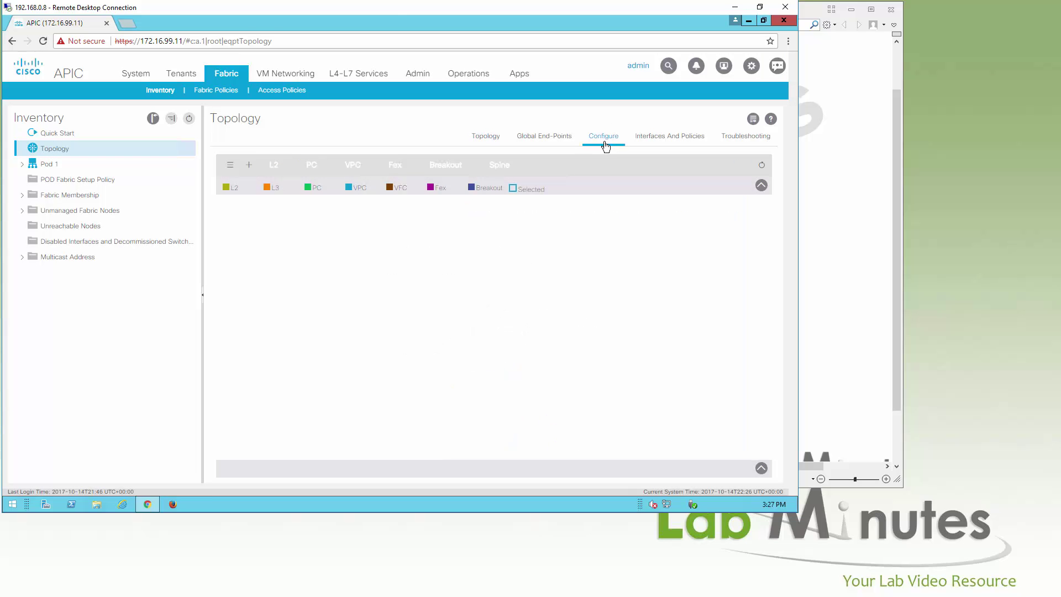
View the fabric topology diagram again, followed by its Global End-Points, Configure, and Interfaces And Policies views.
click(490, 146)
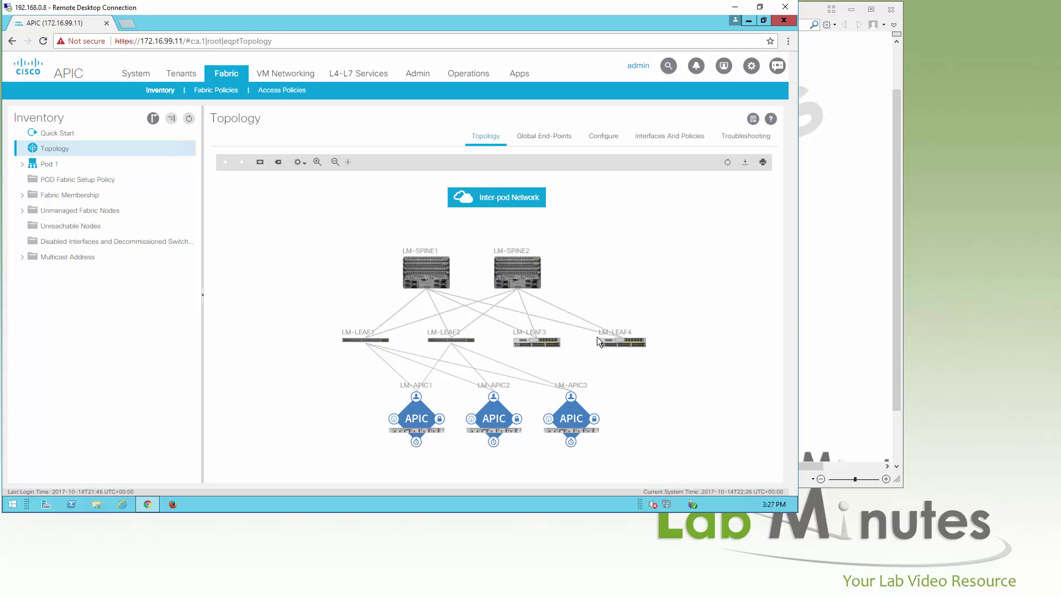
click(564, 138)
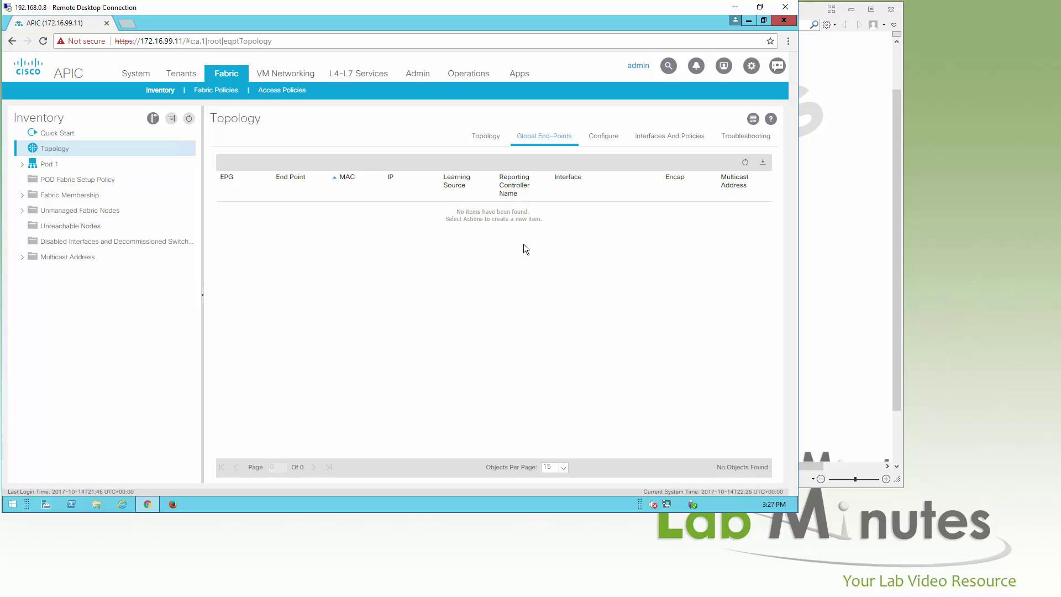
click(606, 138)
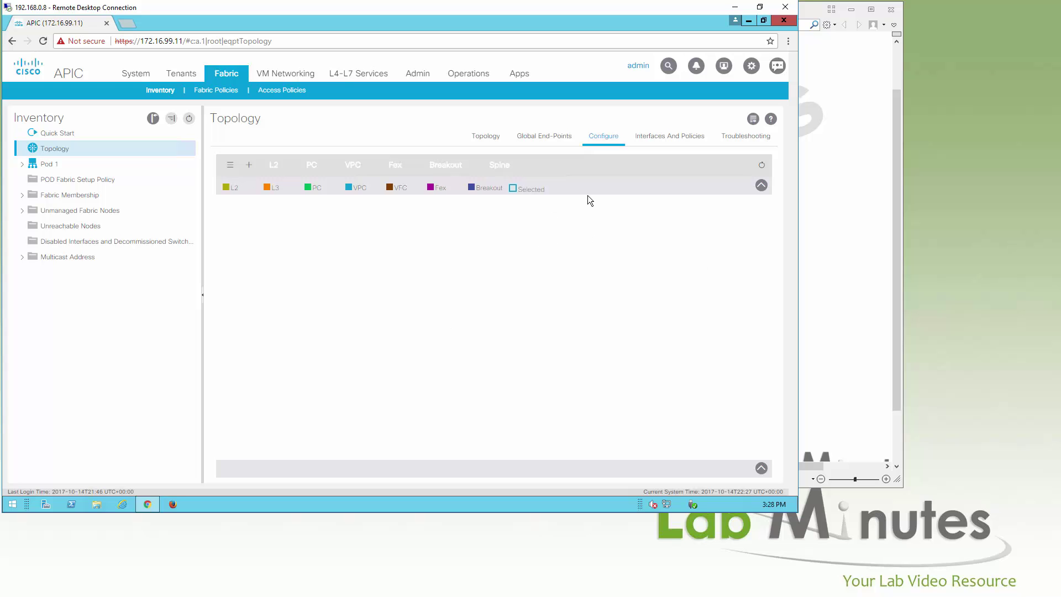
click(670, 138)
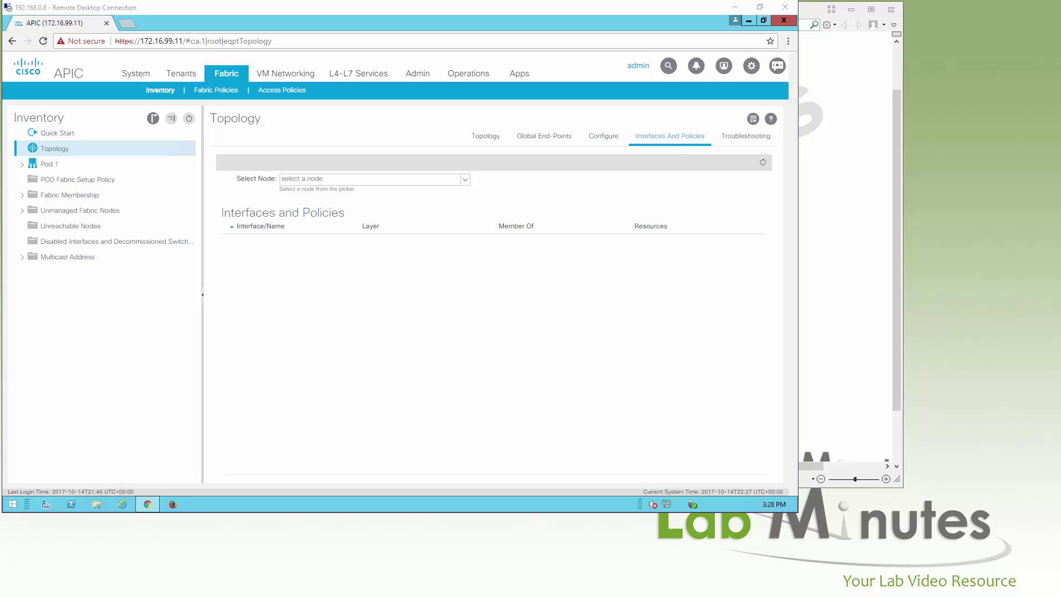
View the Pod 1 dashboard and its nodes, and look through the LM-LEAF1 (Node-101) dashboard and subfolders.
click(24, 165)
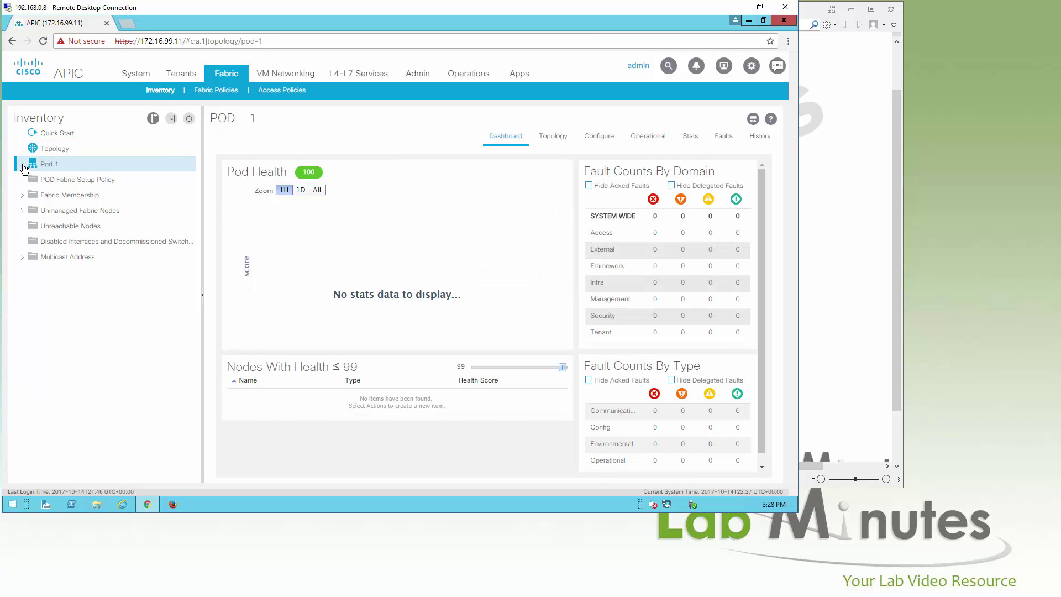
click(23, 164)
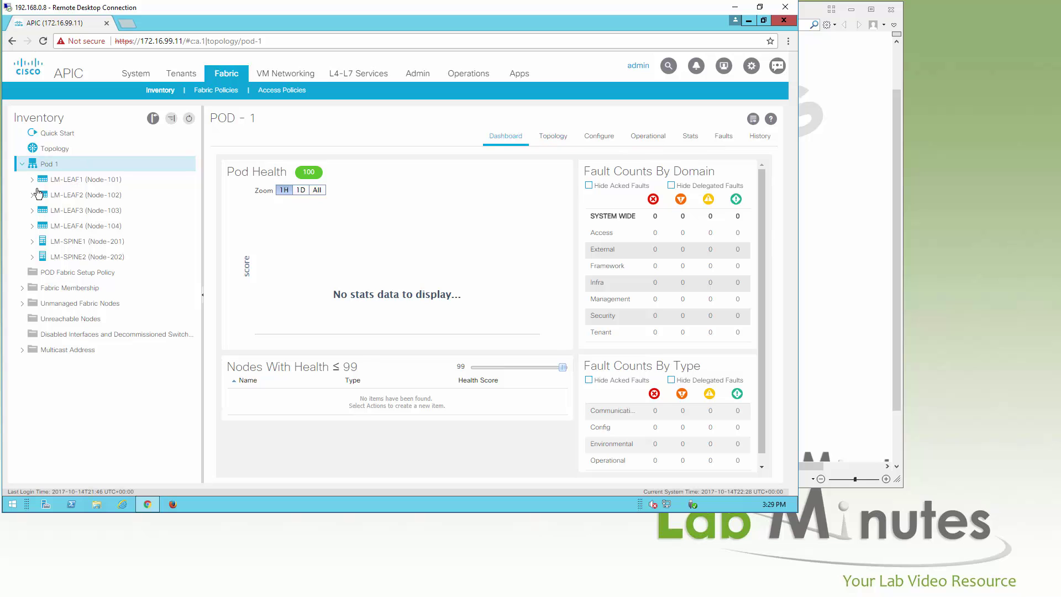
click(100, 185)
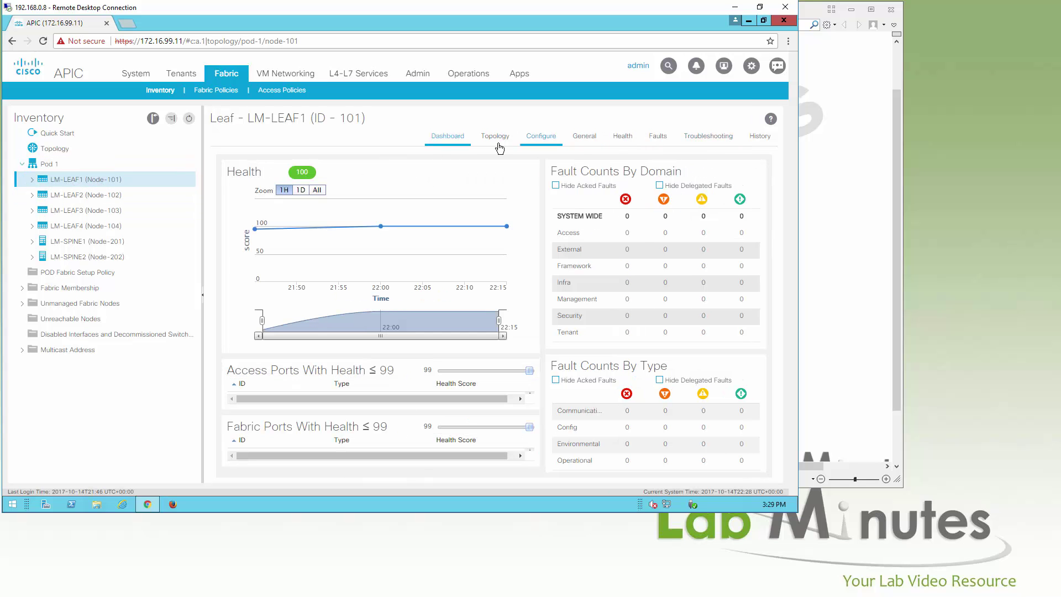
click(32, 179)
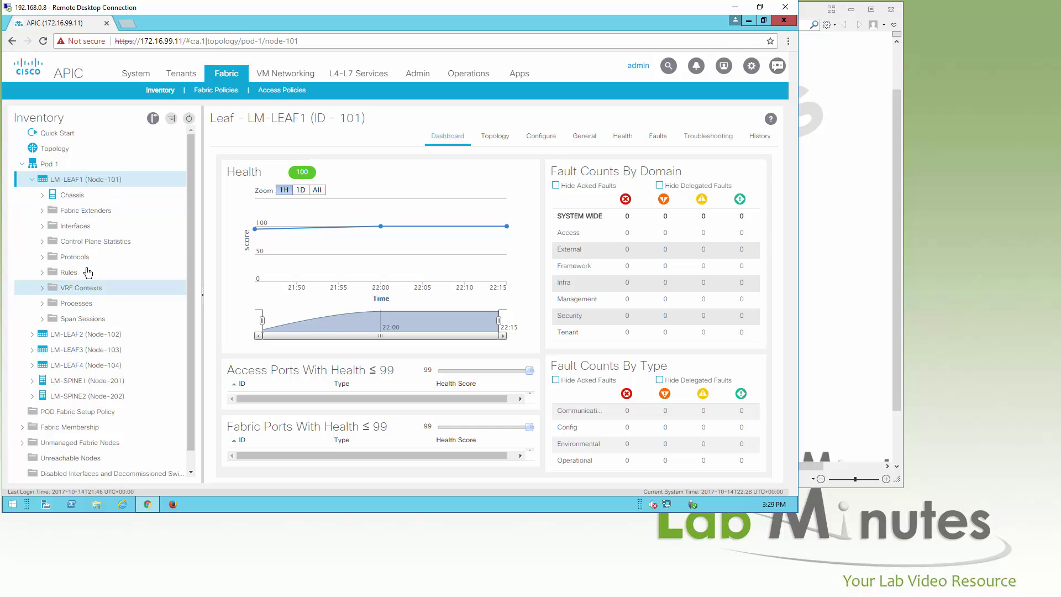
click(32, 179)
View the POD Fabric Setup Policy and check its available actions.
click(75, 274)
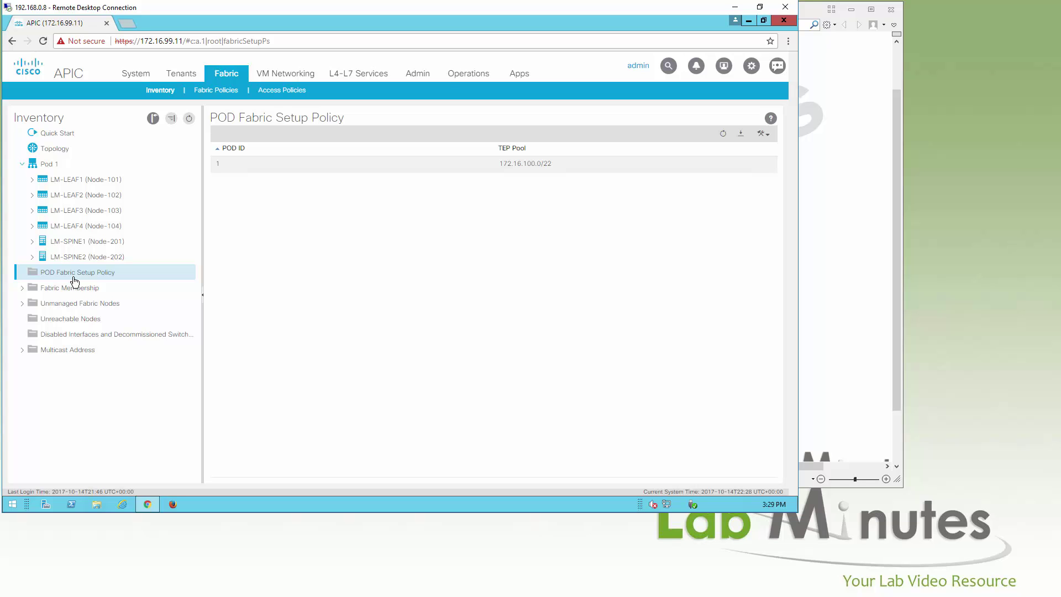
click(767, 136)
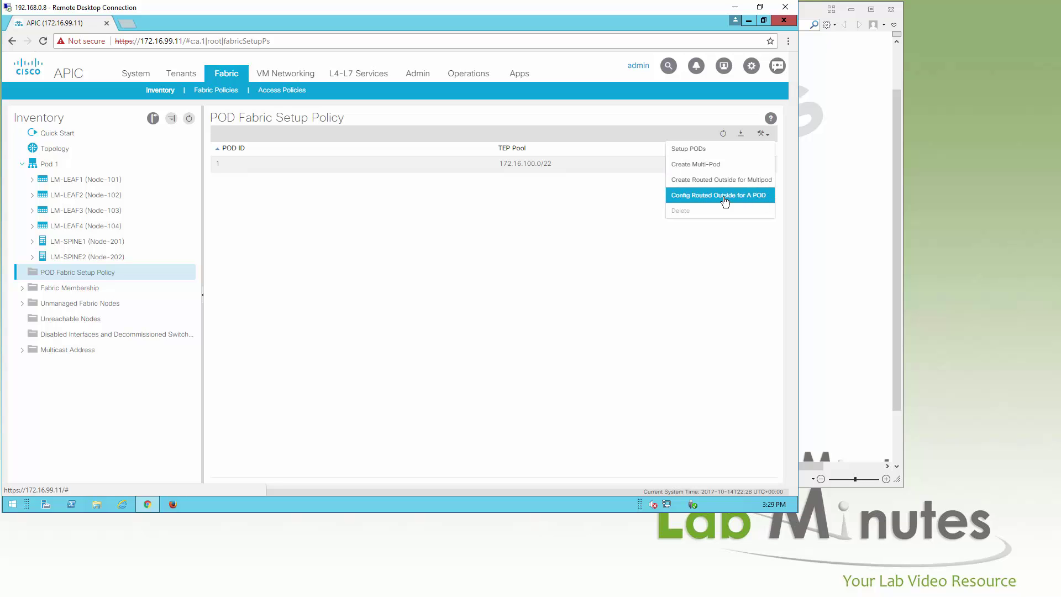
click(420, 235)
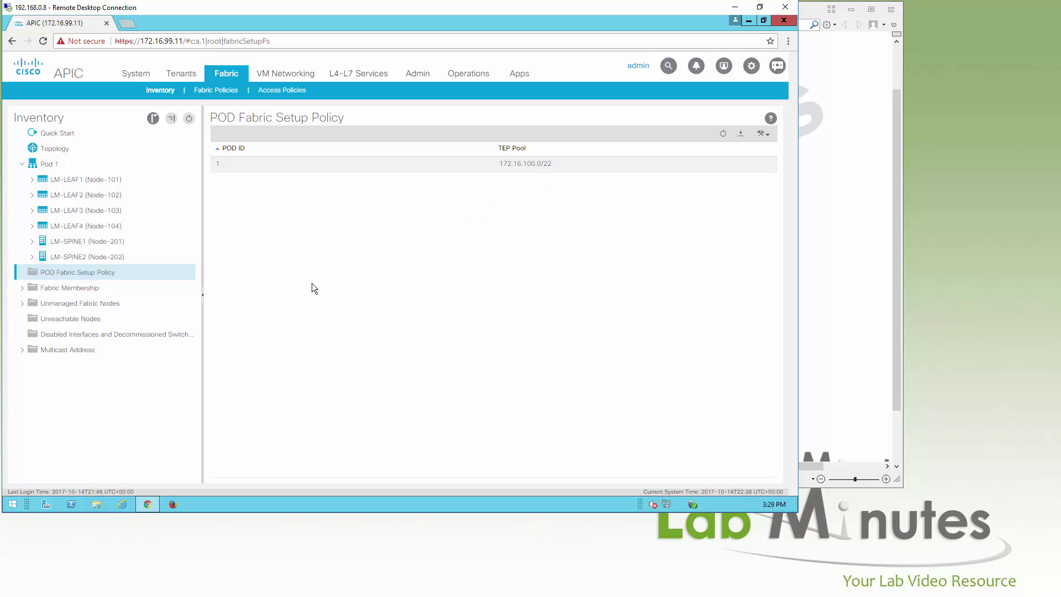
View Unmanaged Fabric Nodes against the network diagram PDF, plus Unreachable Nodes and the Disabled Interfaces and Decommissioned Switches page with its actions.
click(66, 312)
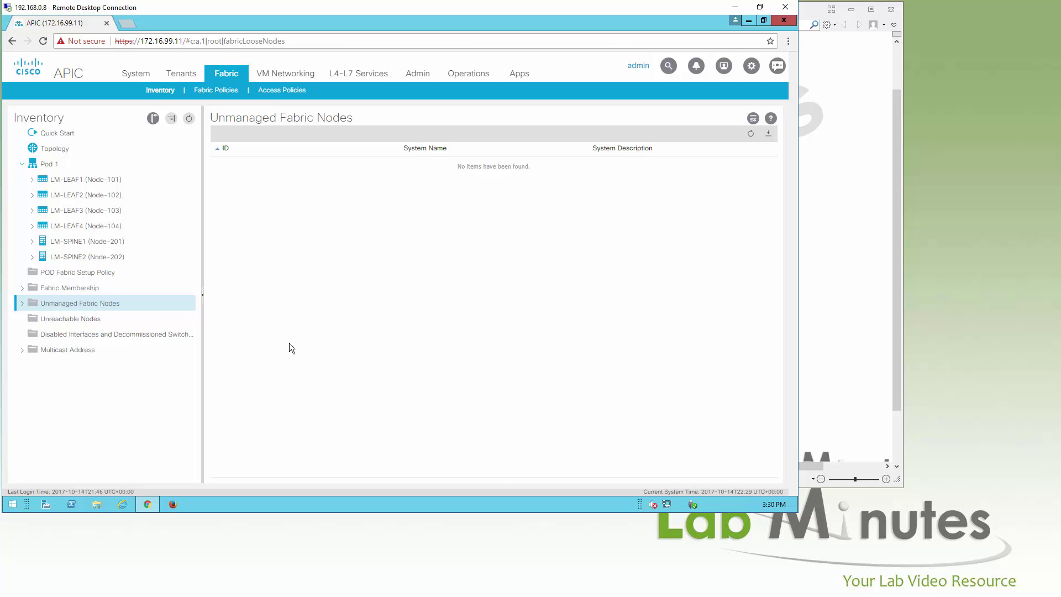
click(881, 284)
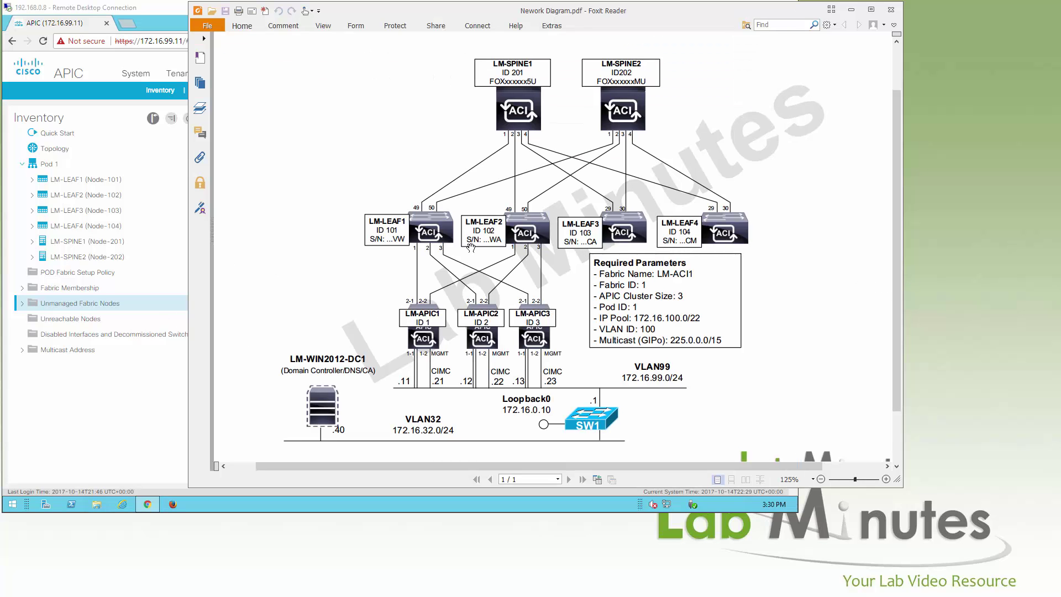
click(119, 385)
click(83, 319)
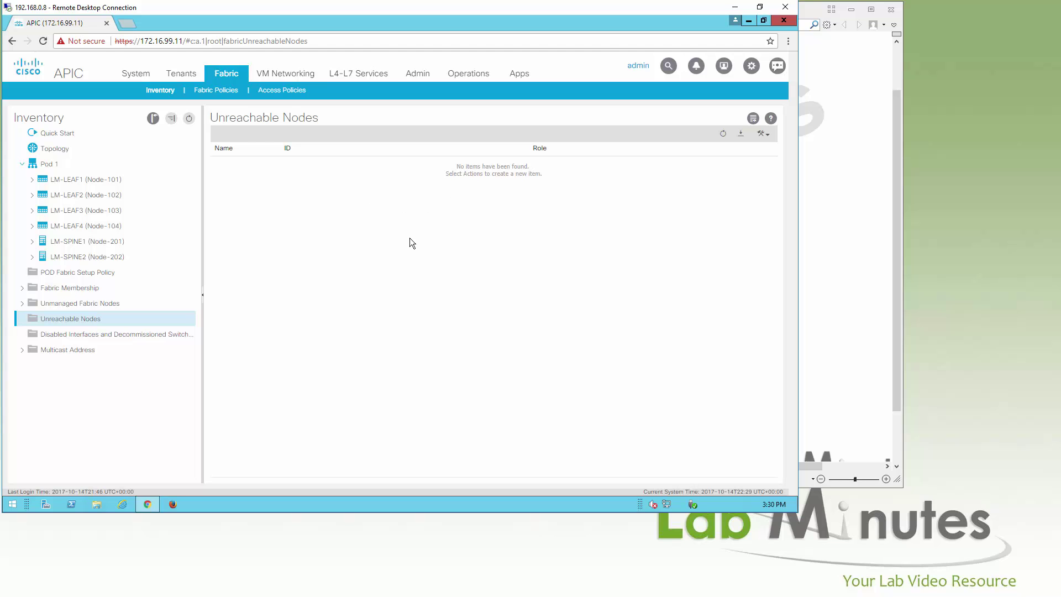
click(100, 342)
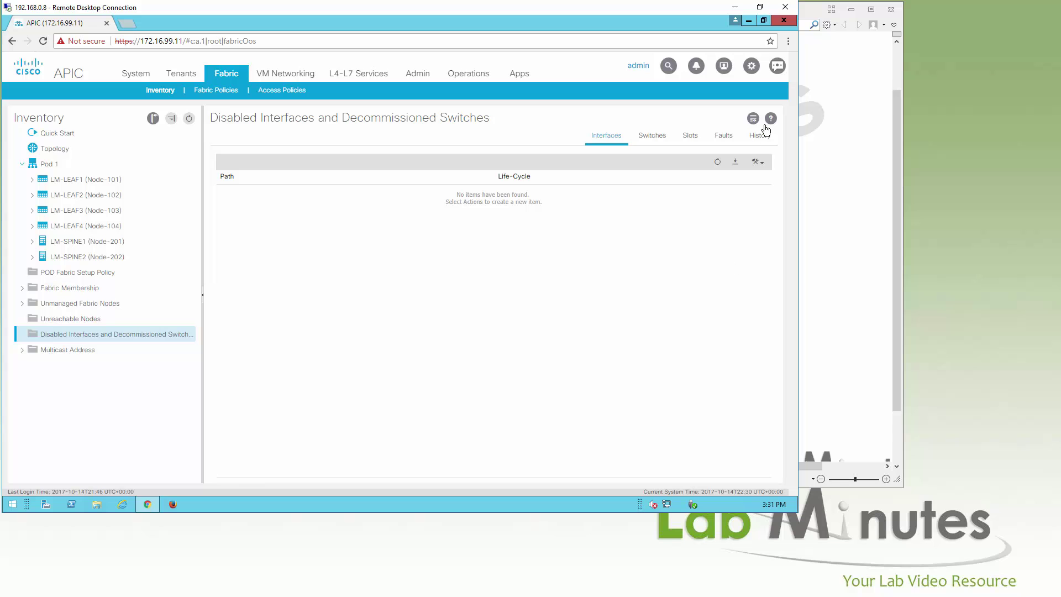
click(757, 162)
click(648, 269)
Open Fabric Policies, refer to the network diagram PDF for the internal fabric links, and expand the Policies folder under Pod Policies.
click(224, 90)
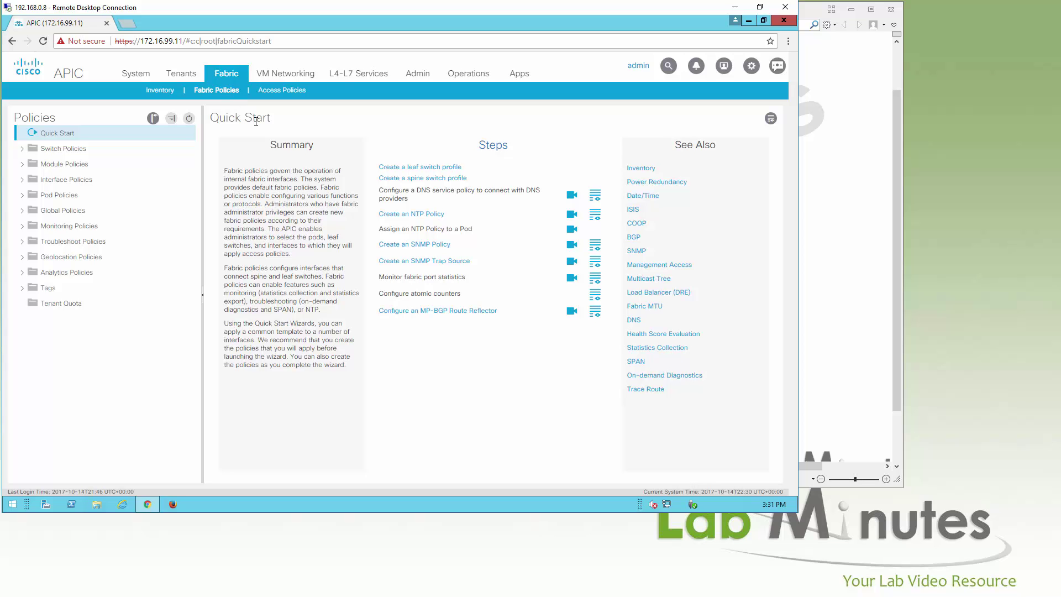
click(830, 241)
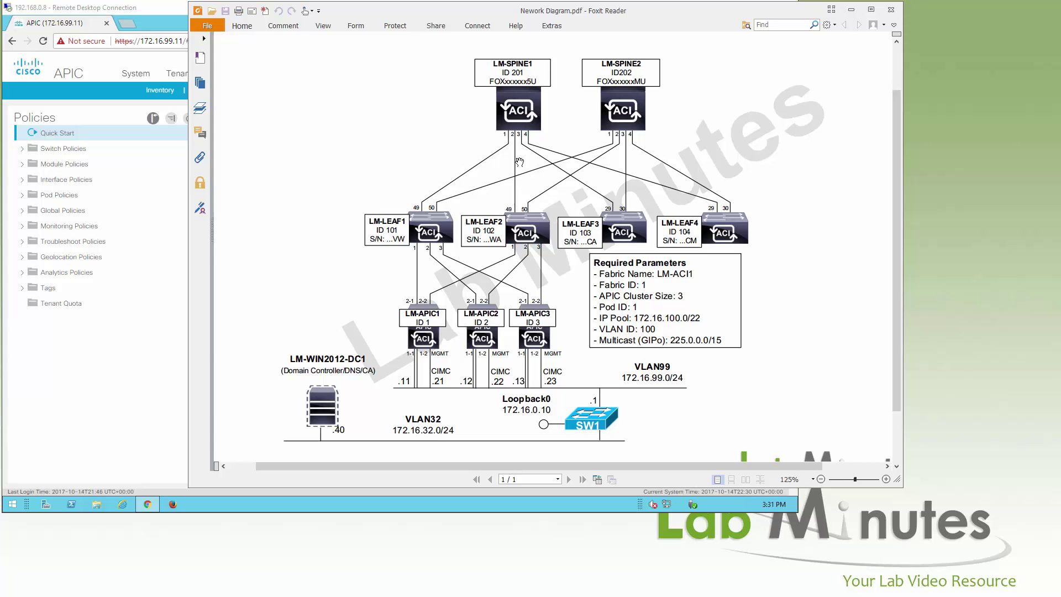
click(150, 342)
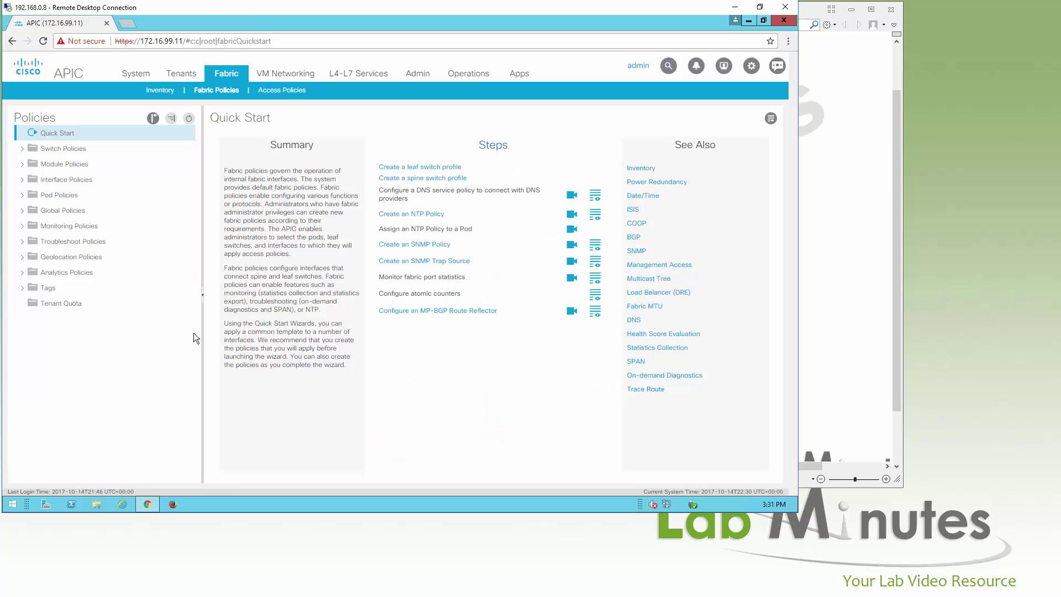
click(22, 195)
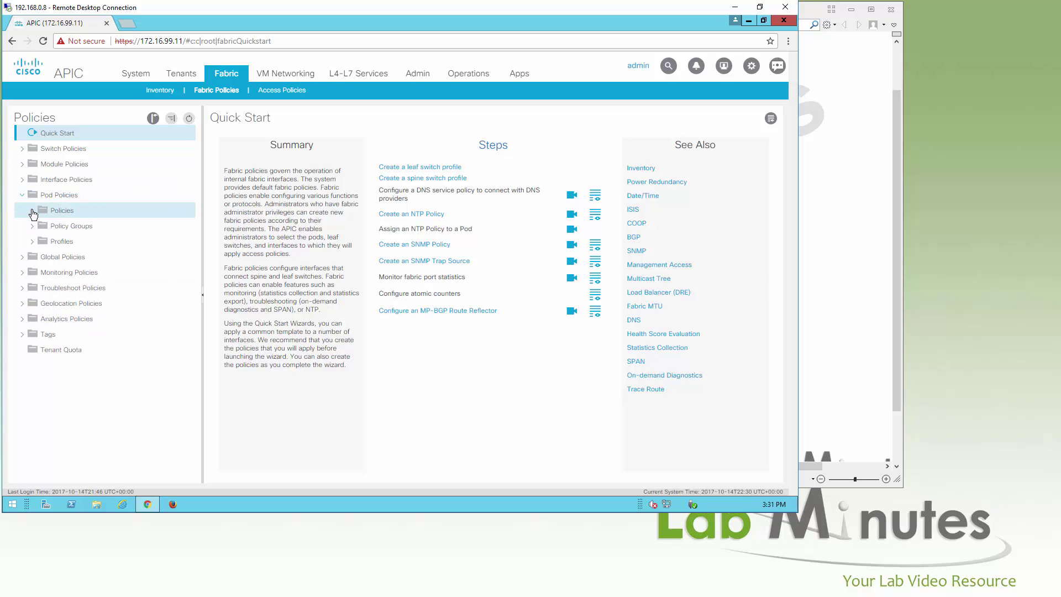
click(32, 211)
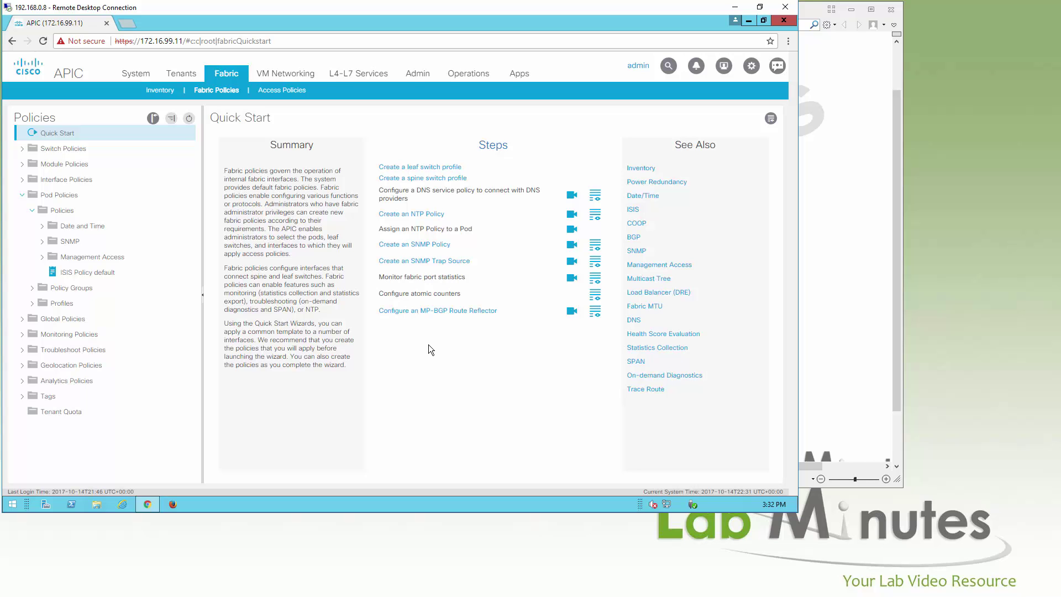
Open the Access Policies Quick Start page and refer to the leaf switches in the network diagram PDF.
click(283, 90)
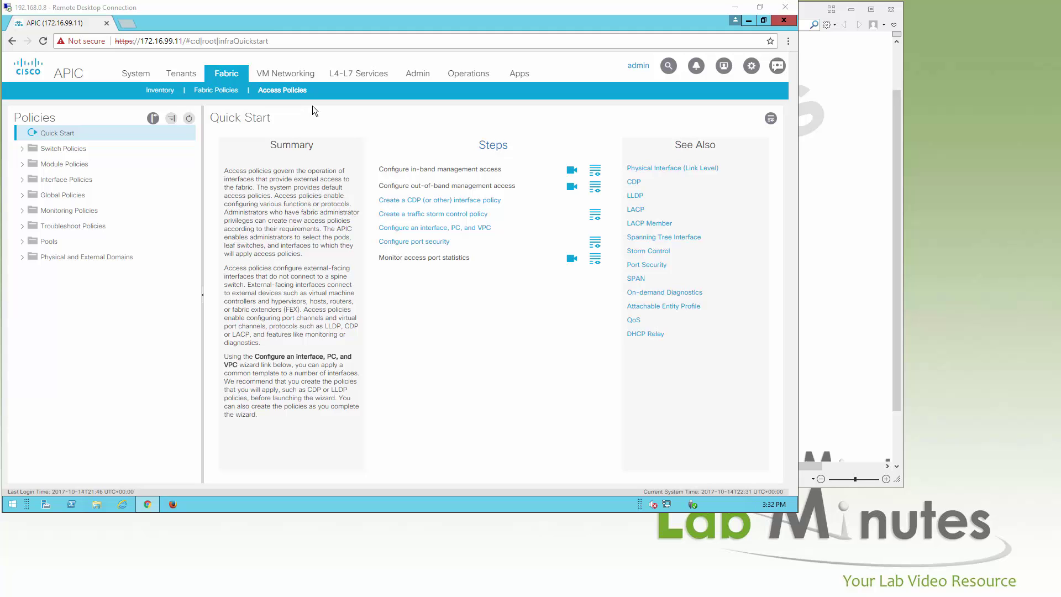
click(863, 314)
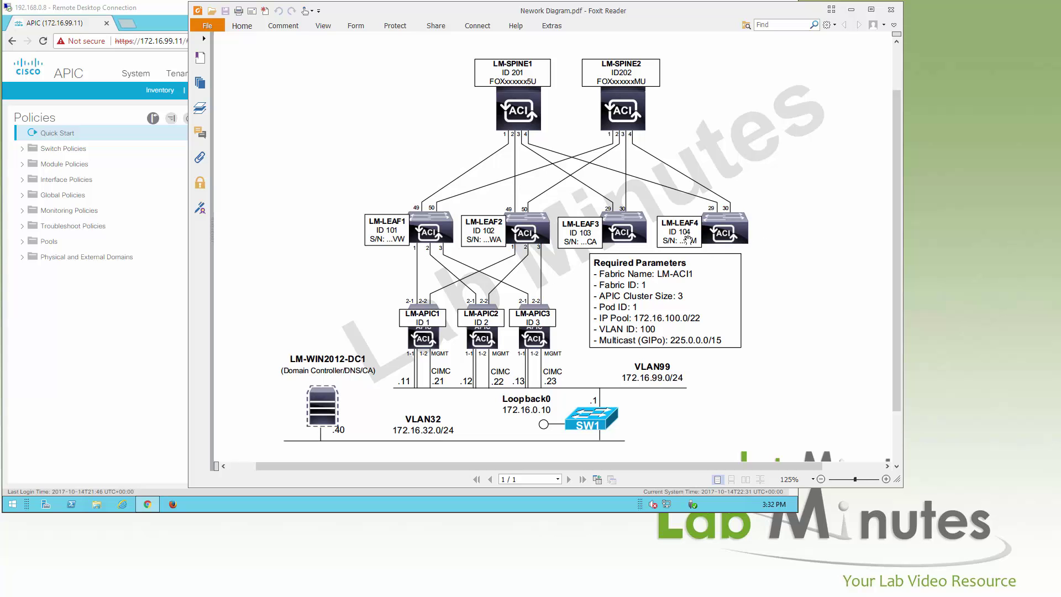
click(162, 304)
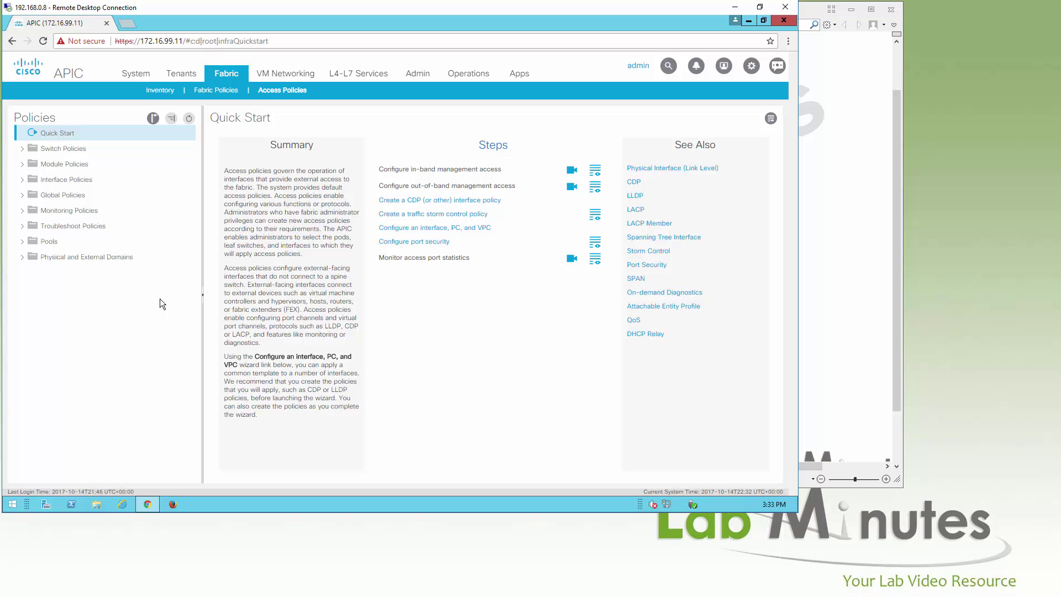
Expand Physical and External Domains, Pools, Global Policies, Interface Policies, and Switch Policies to examine the access policy structure.
click(22, 257)
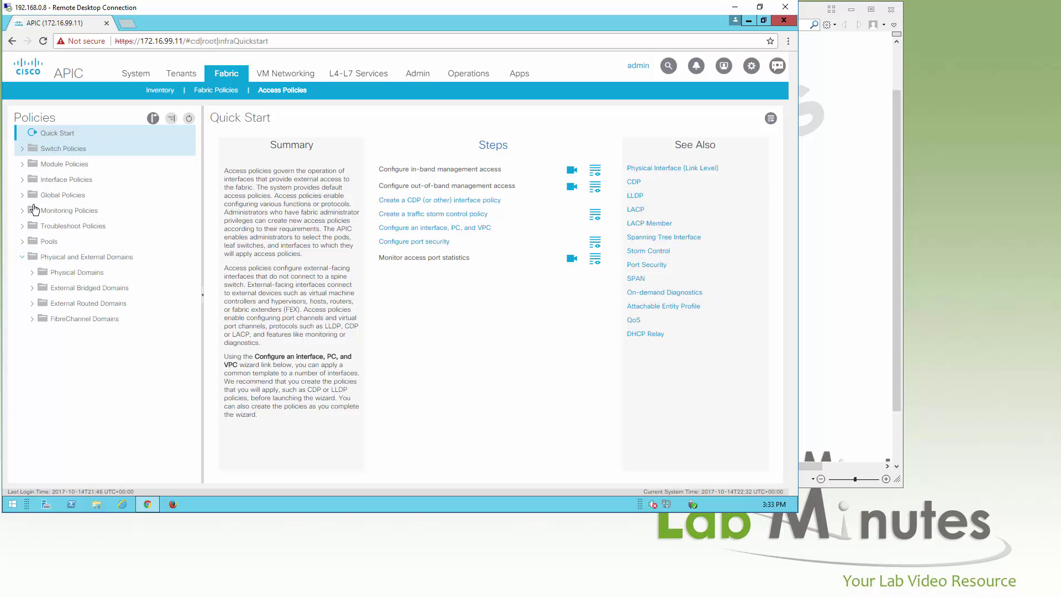
click(23, 242)
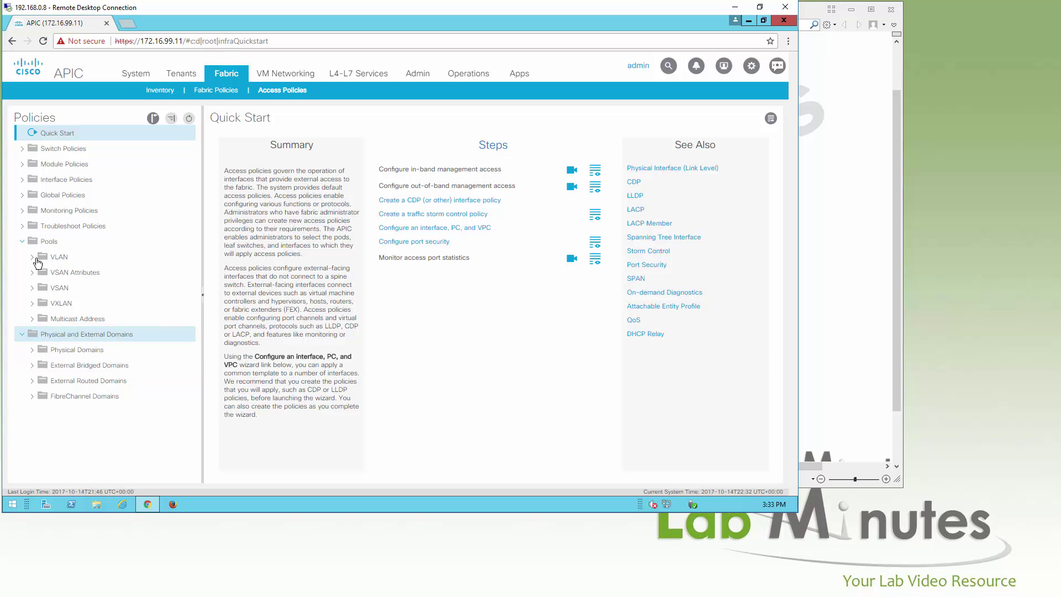
click(23, 195)
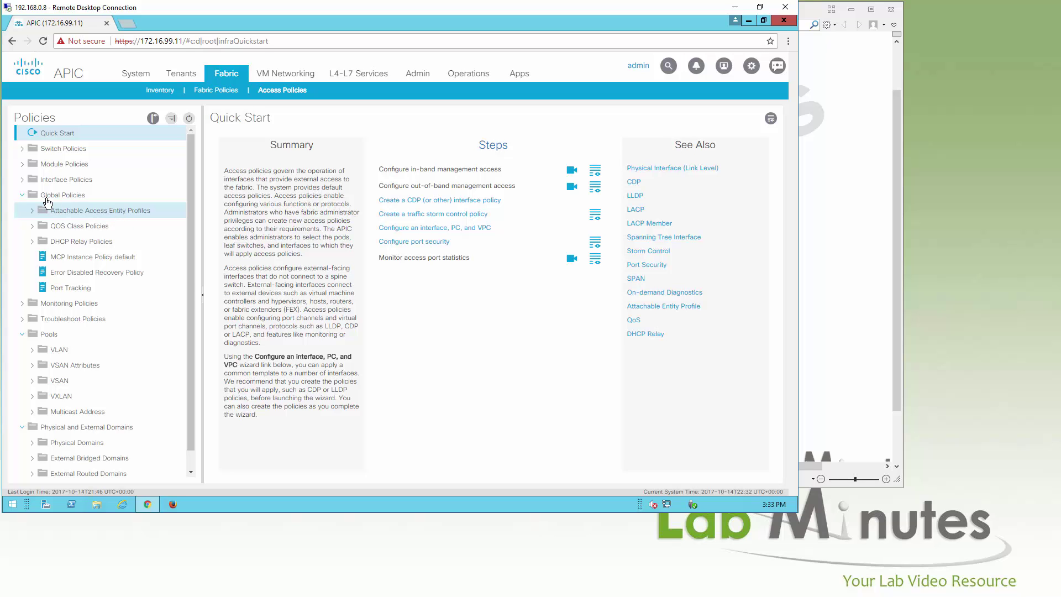
click(24, 180)
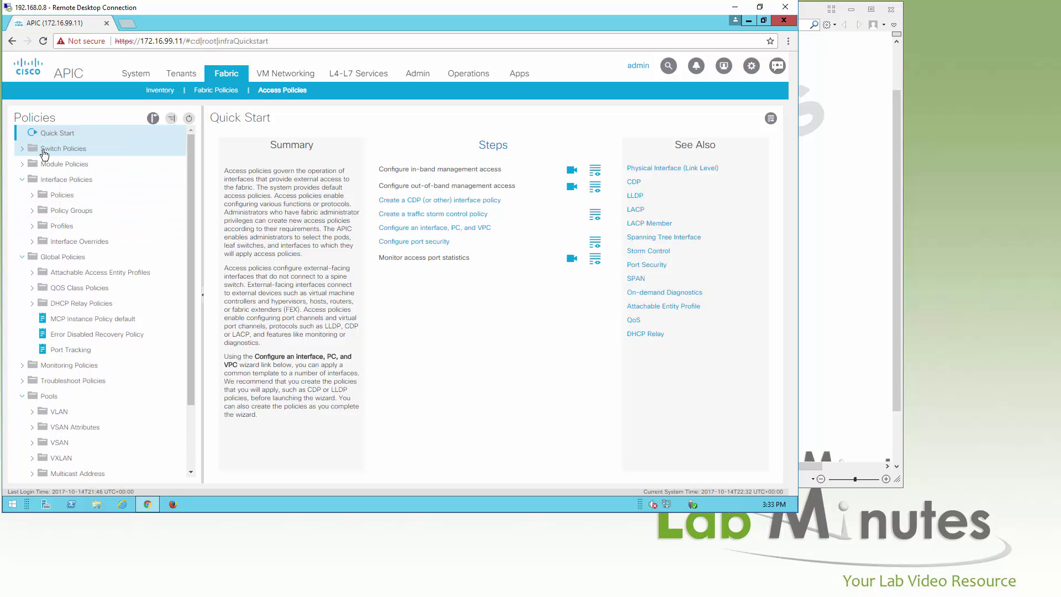
click(25, 151)
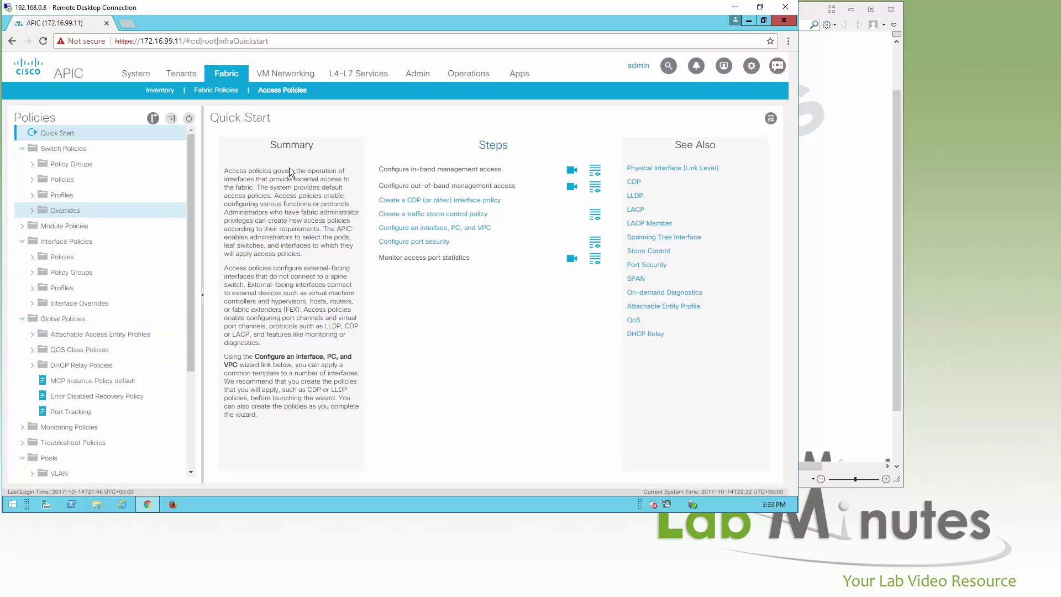
View the VM Networking Quick Start page and the L4-L7 Services Inventory, including its L4-L7 Chassis Types.
click(286, 73)
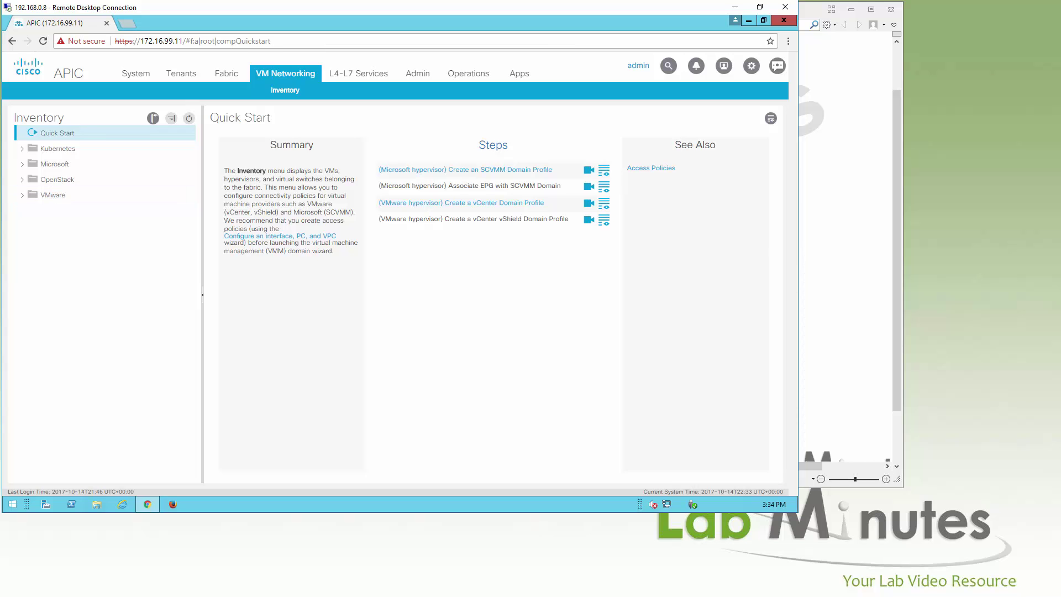
click(349, 80)
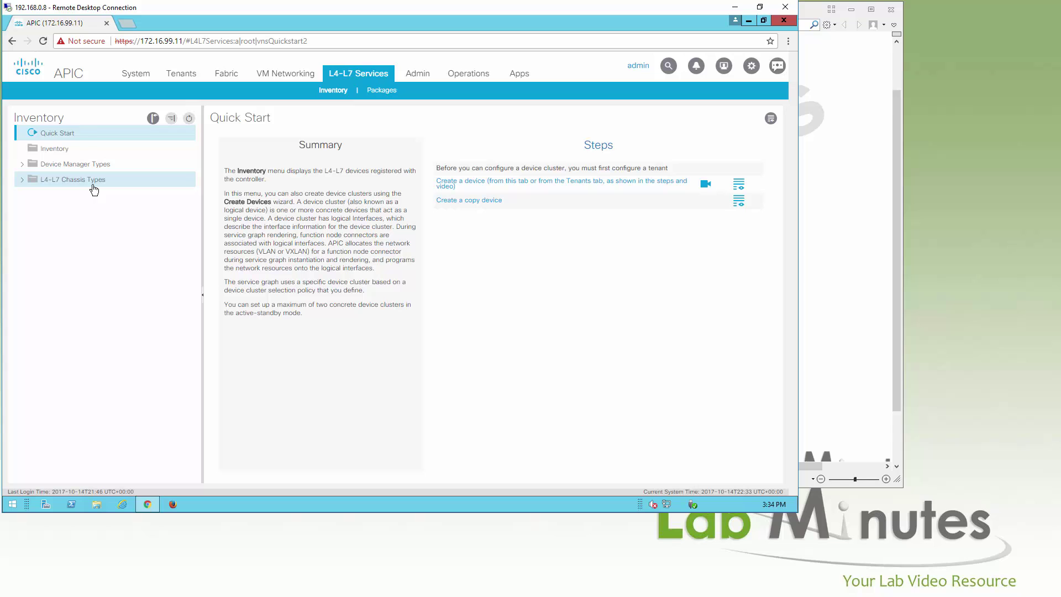
click(26, 183)
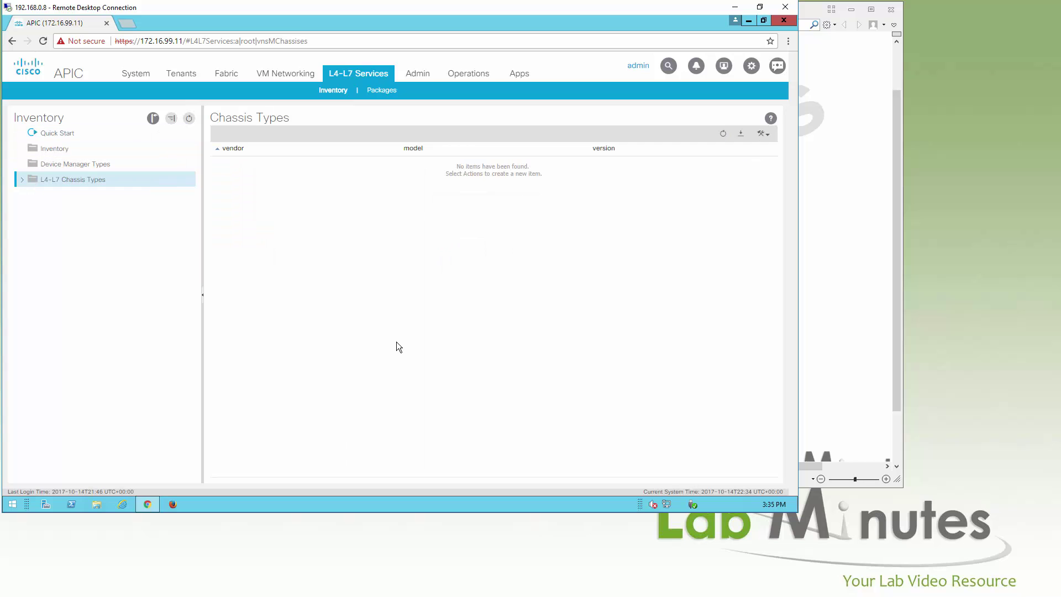
Open the L4-L7 Services Packages section and check the import action for L4-L7 Service Device Types.
click(378, 95)
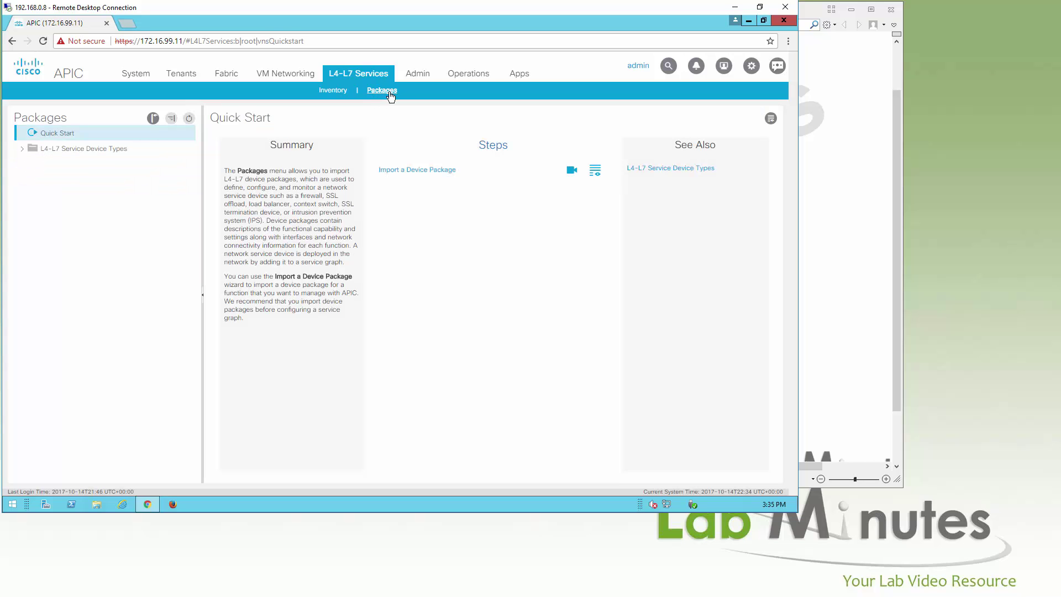
click(111, 149)
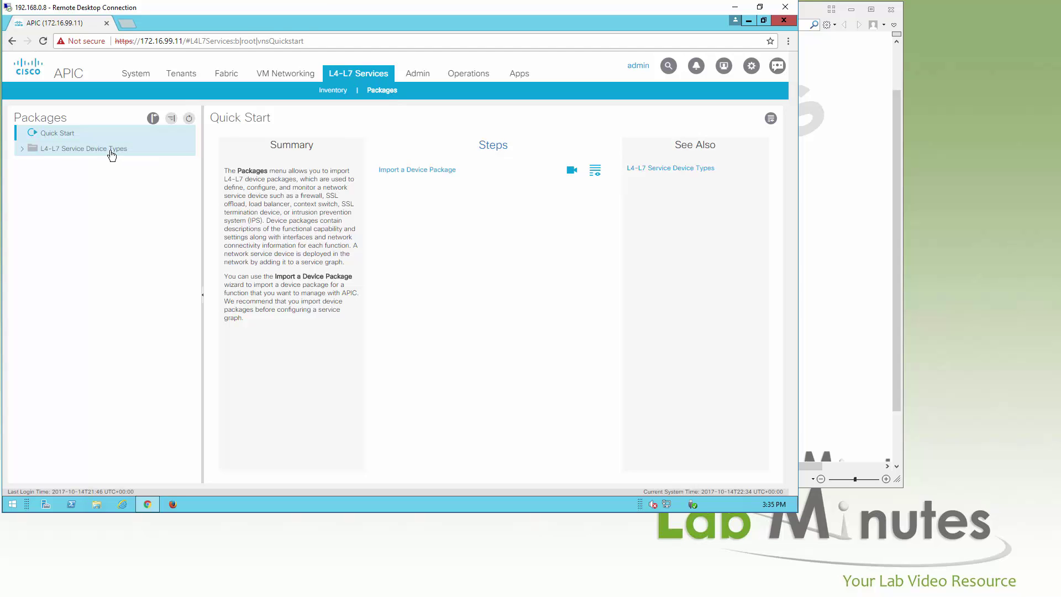
right_click(110, 151)
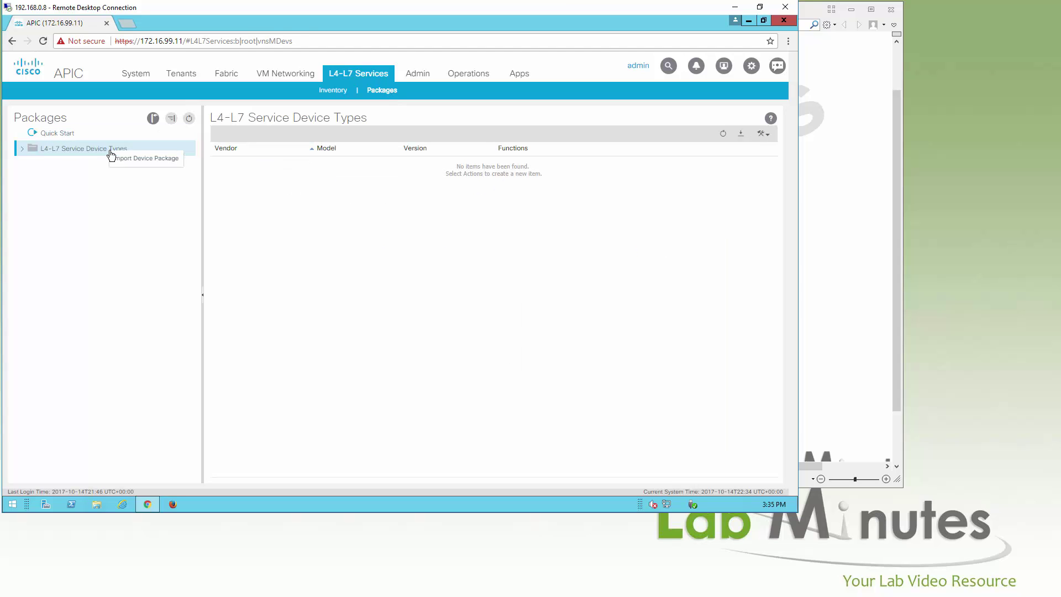
click(496, 324)
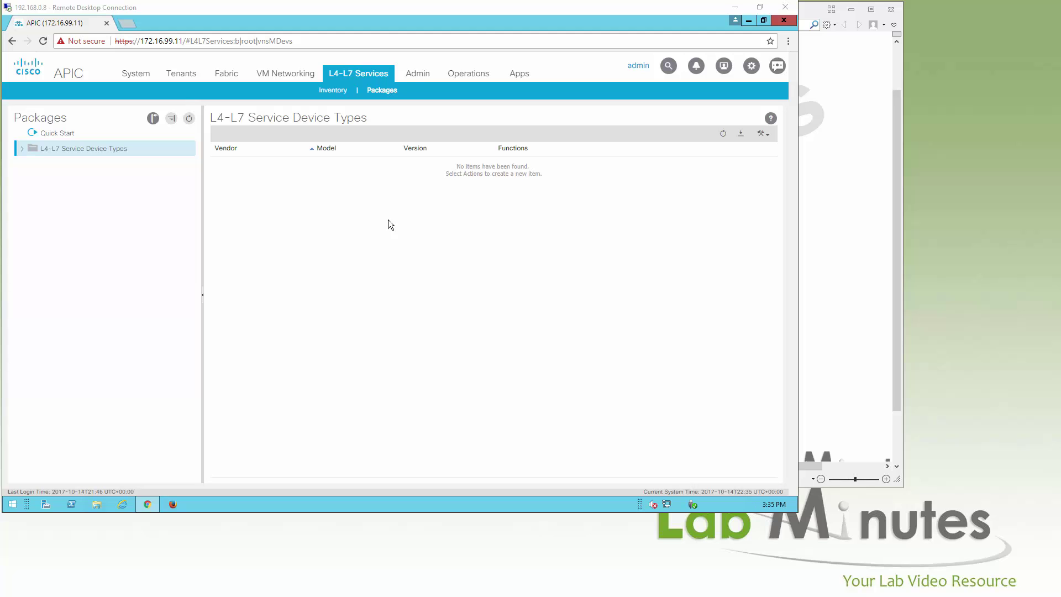
Open the Admin AAA section and expand Public Key Management, Security Management and its Local Users folder.
click(436, 98)
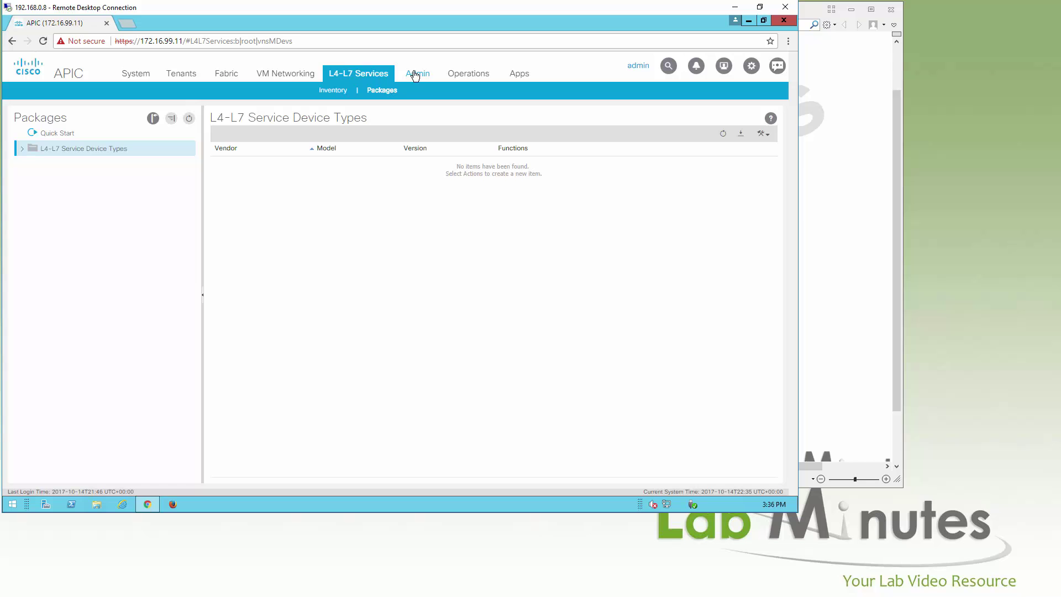
click(414, 74)
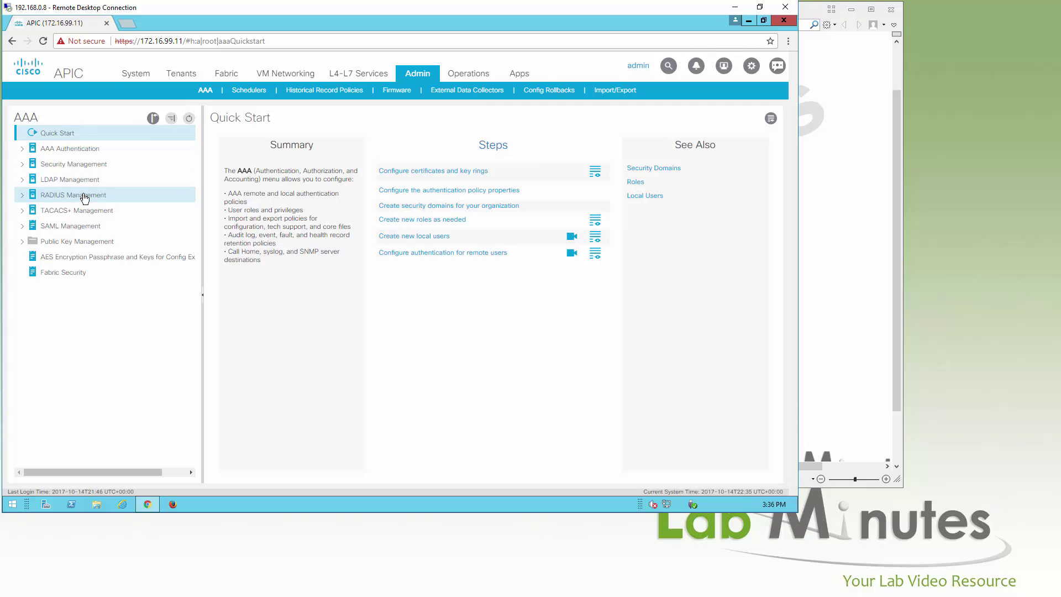
click(91, 242)
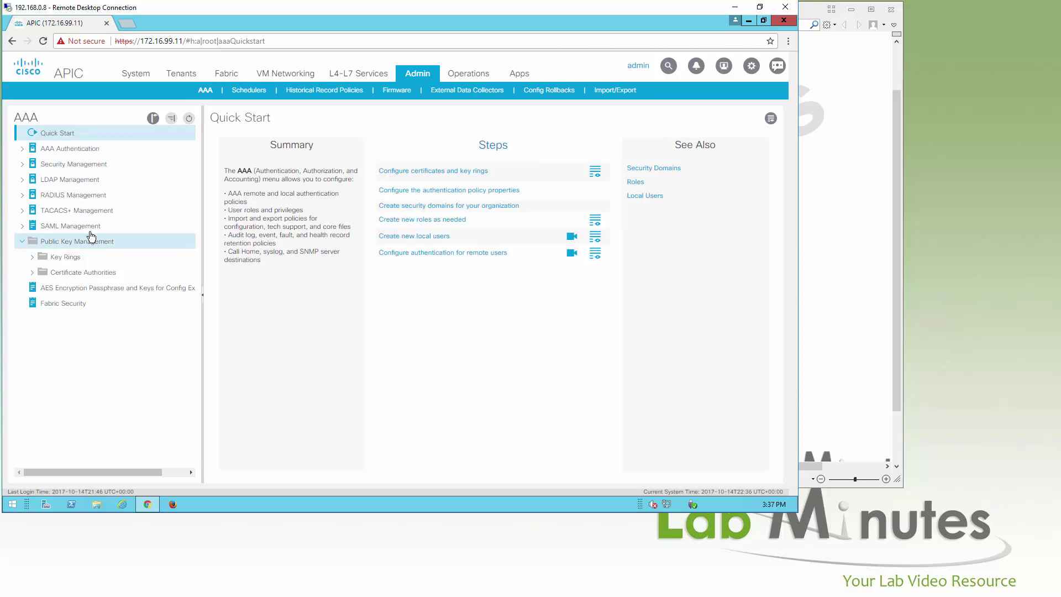
click(22, 164)
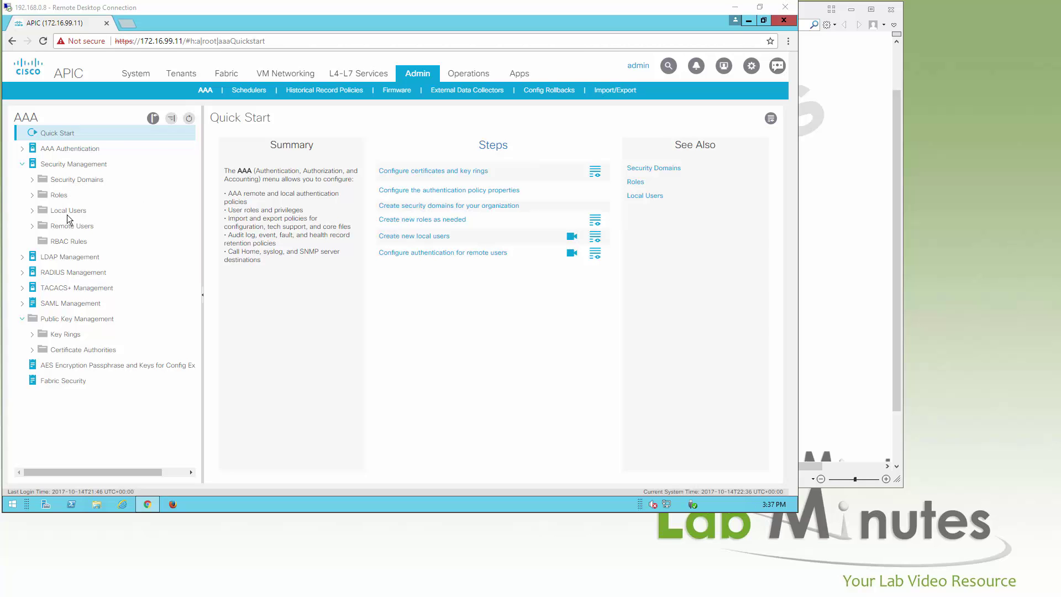
click(32, 210)
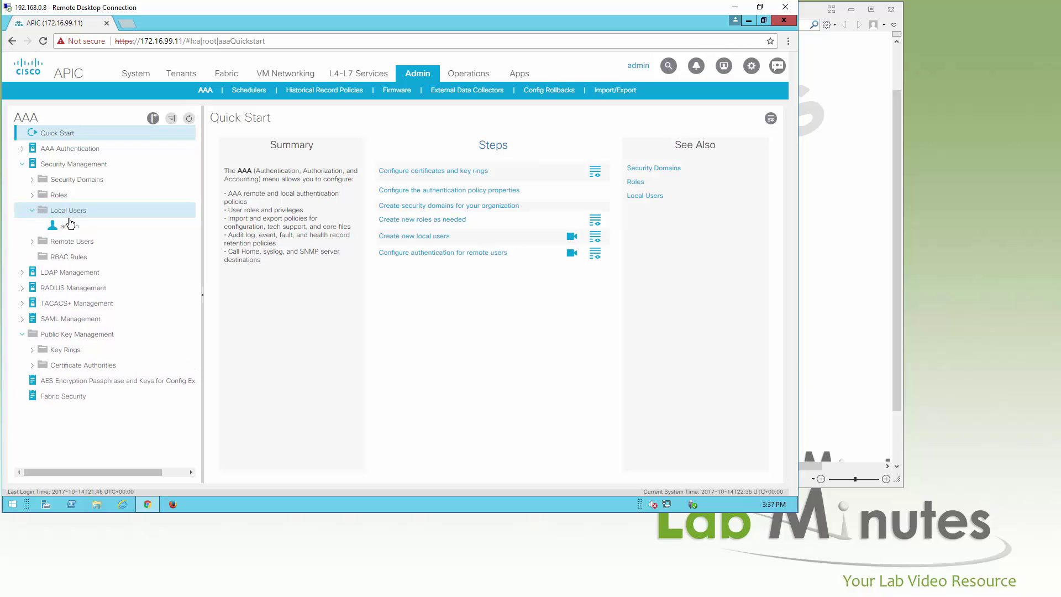
View the Remote Users, Roles and RBAC Rules pages under Security Management.
click(80, 241)
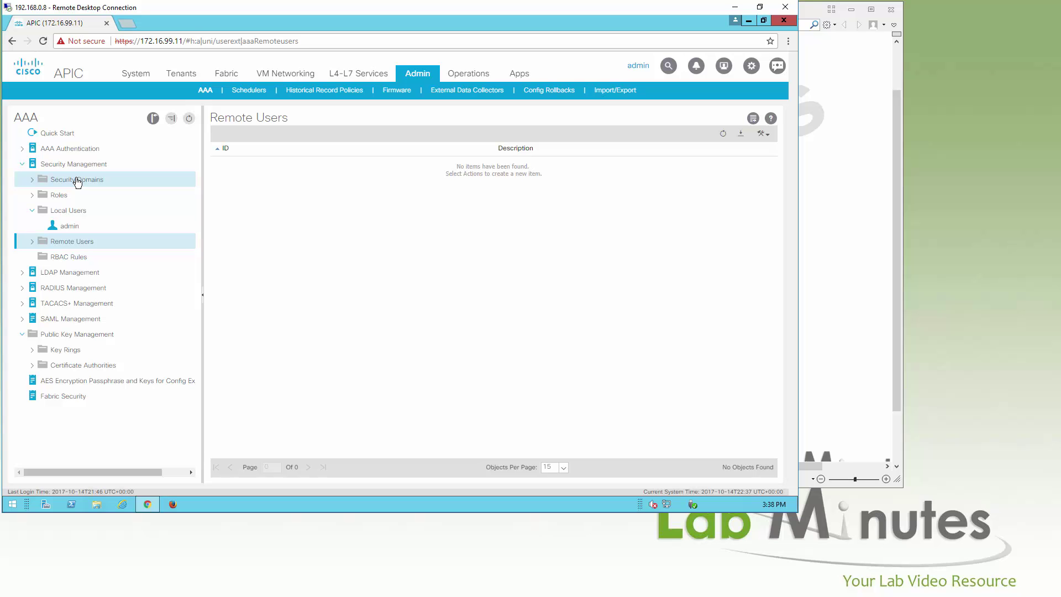
click(59, 198)
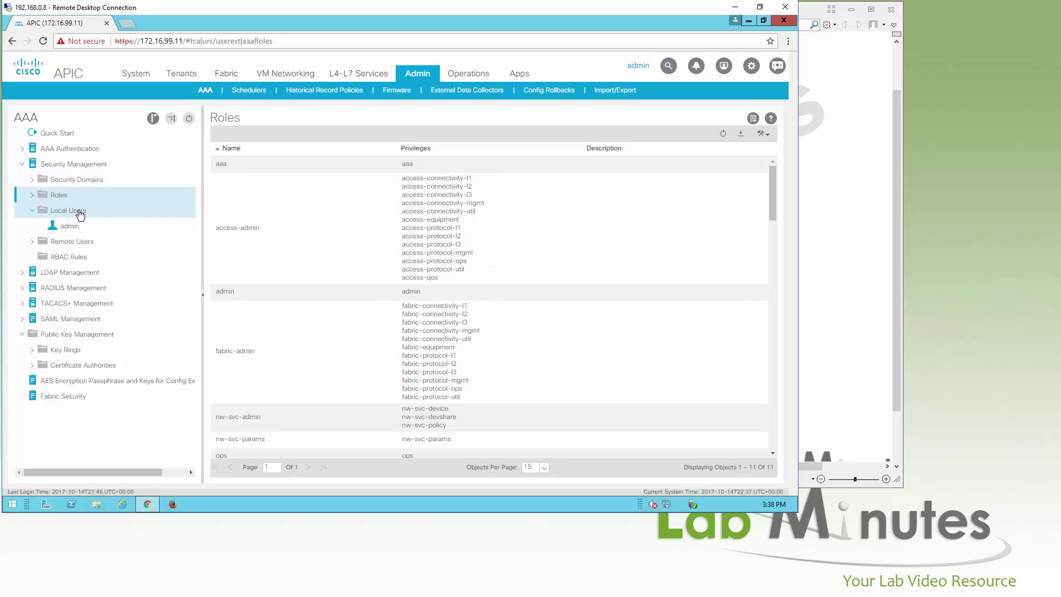
click(78, 263)
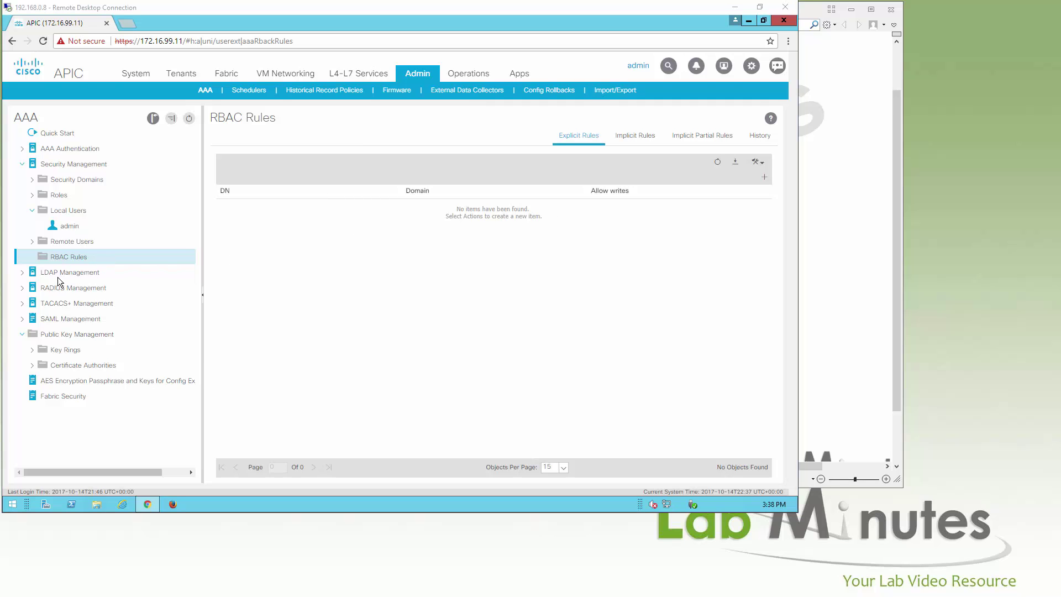
View the Public Key Management page, the AES encryption settings for configuration import and export, and the Fabric Security policy.
click(61, 321)
click(114, 335)
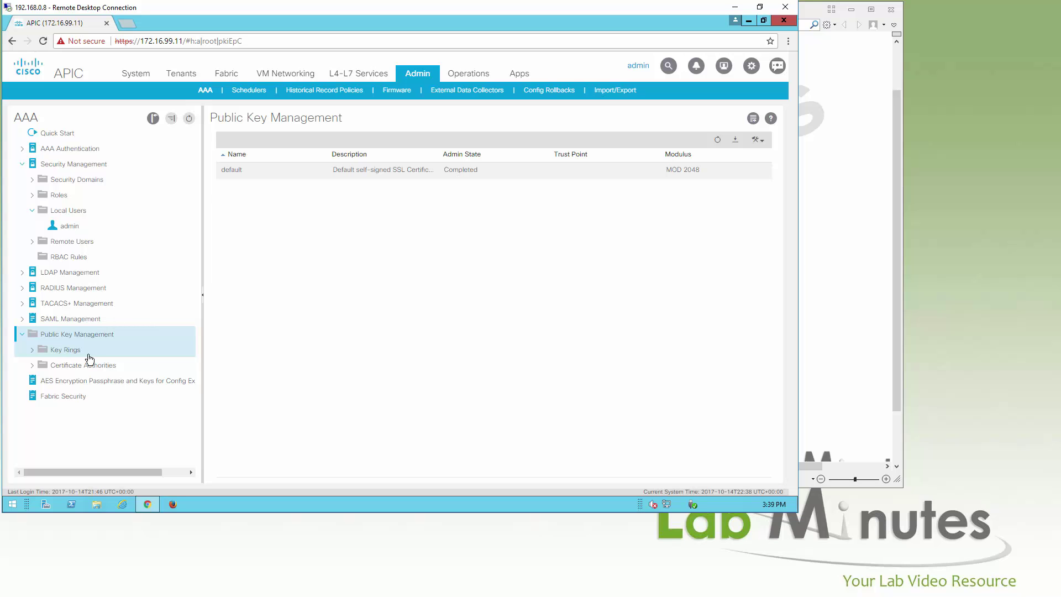
click(62, 382)
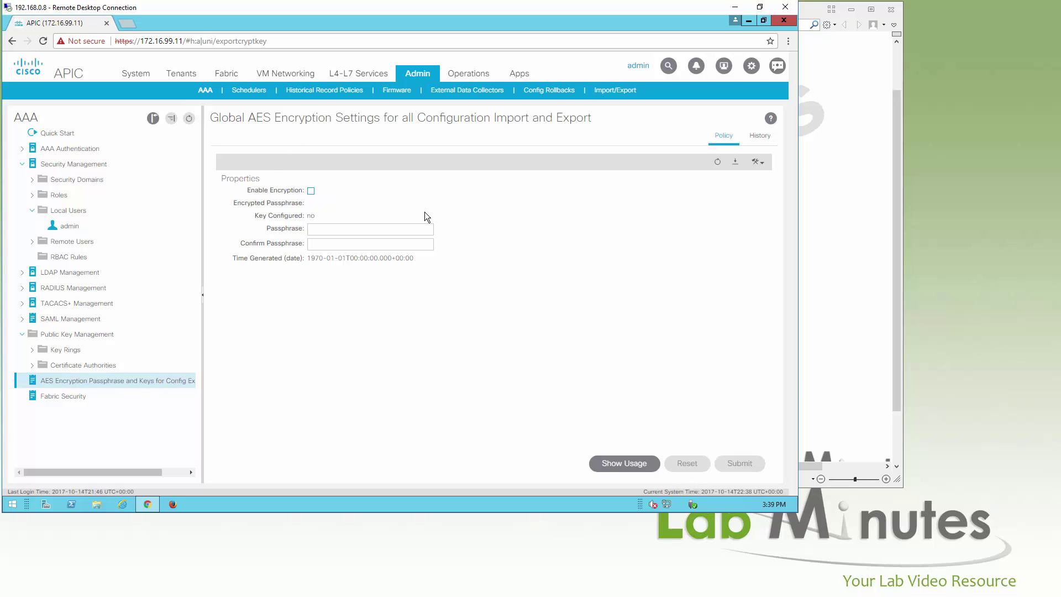
click(83, 397)
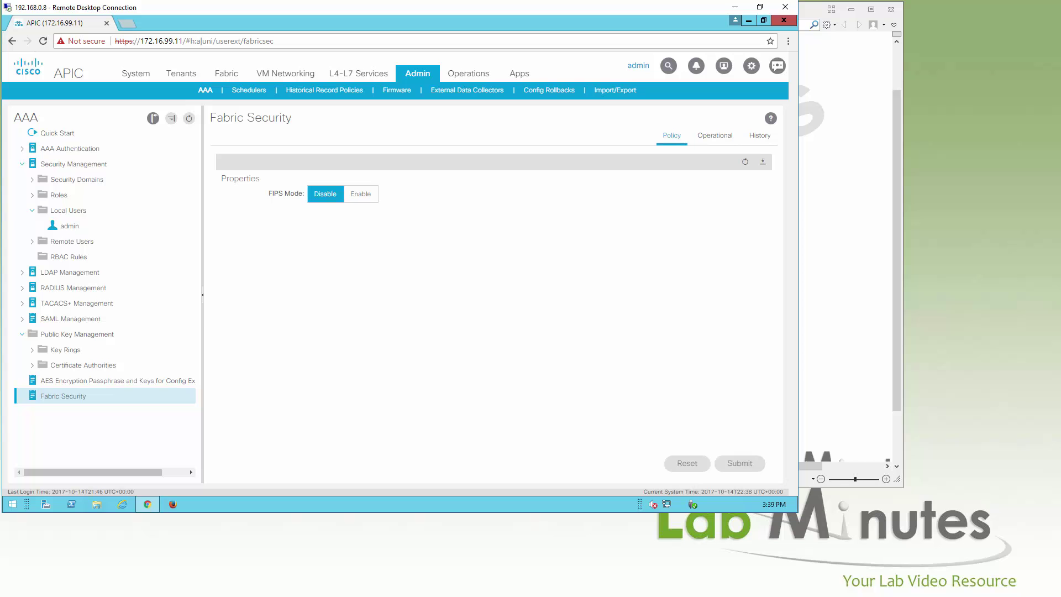
Open the Fabric schedulers and inspect the Create Trigger Scheduler and Create Schedule Window forms, discarding both.
click(263, 90)
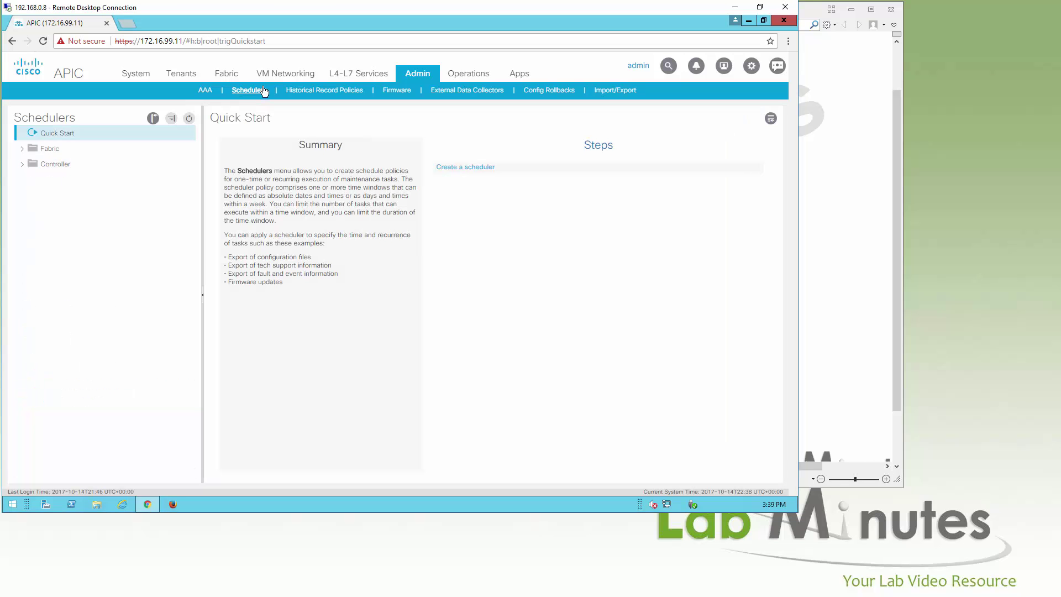
click(46, 152)
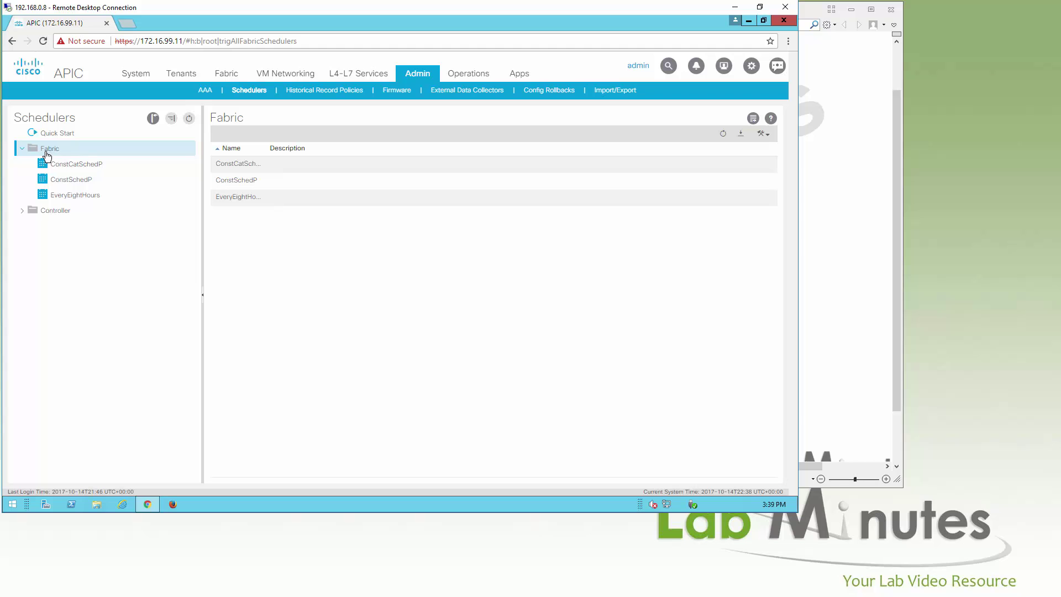
click(763, 133)
click(695, 149)
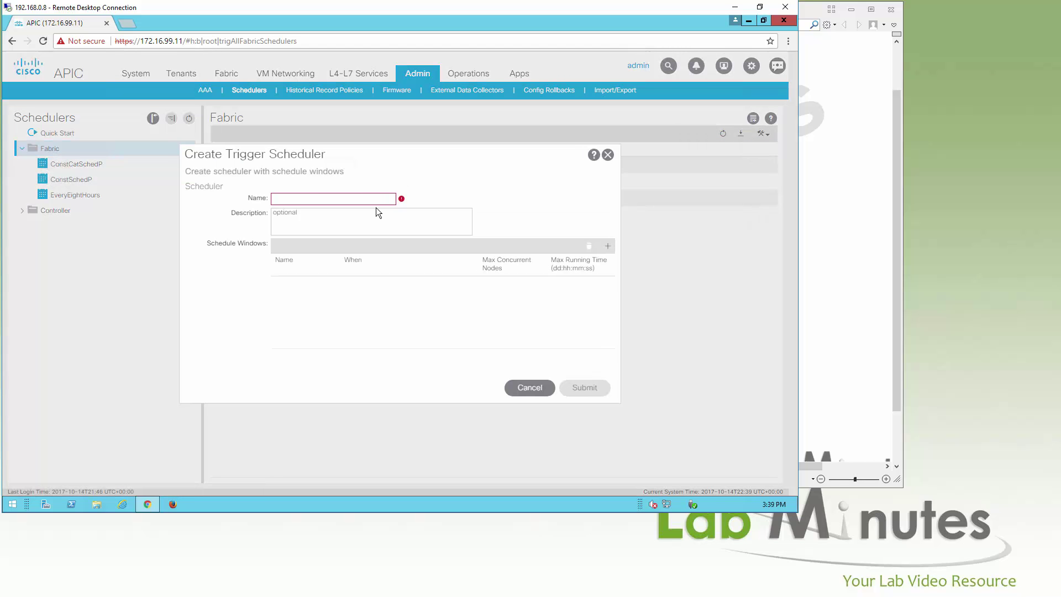
click(607, 246)
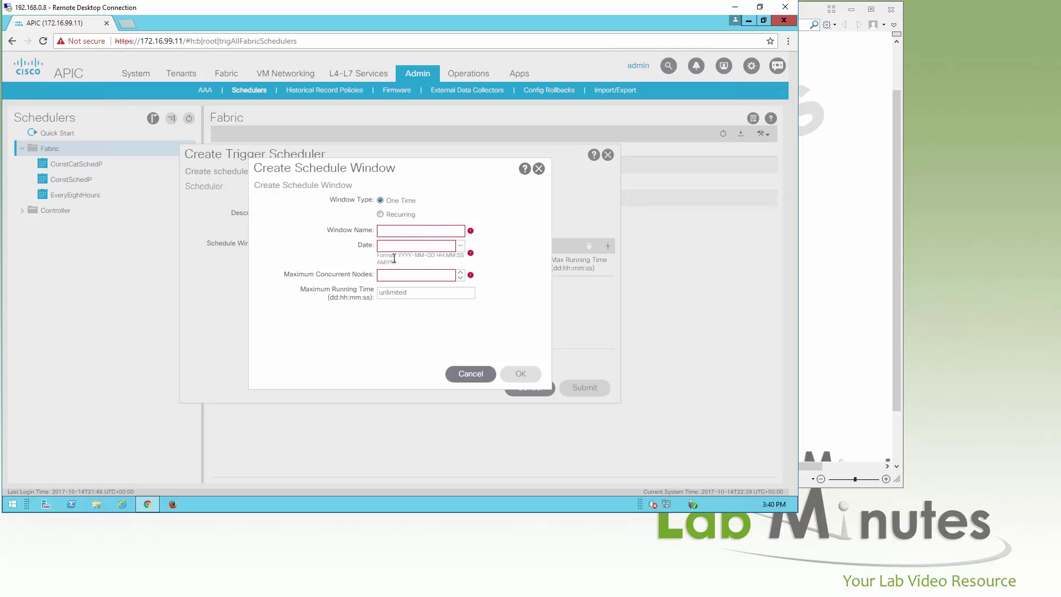
click(470, 374)
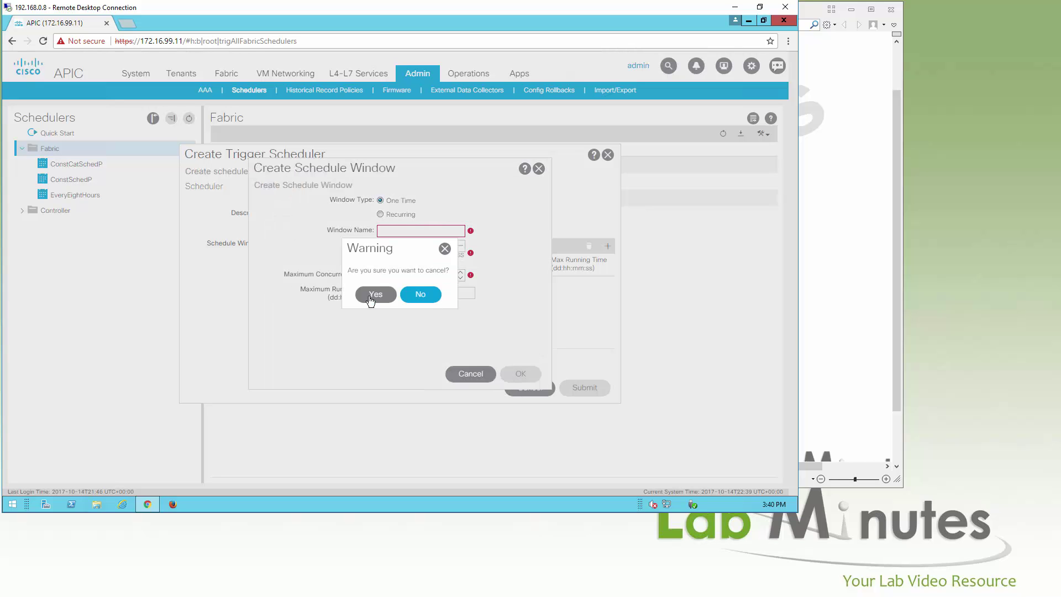
click(384, 294)
click(511, 387)
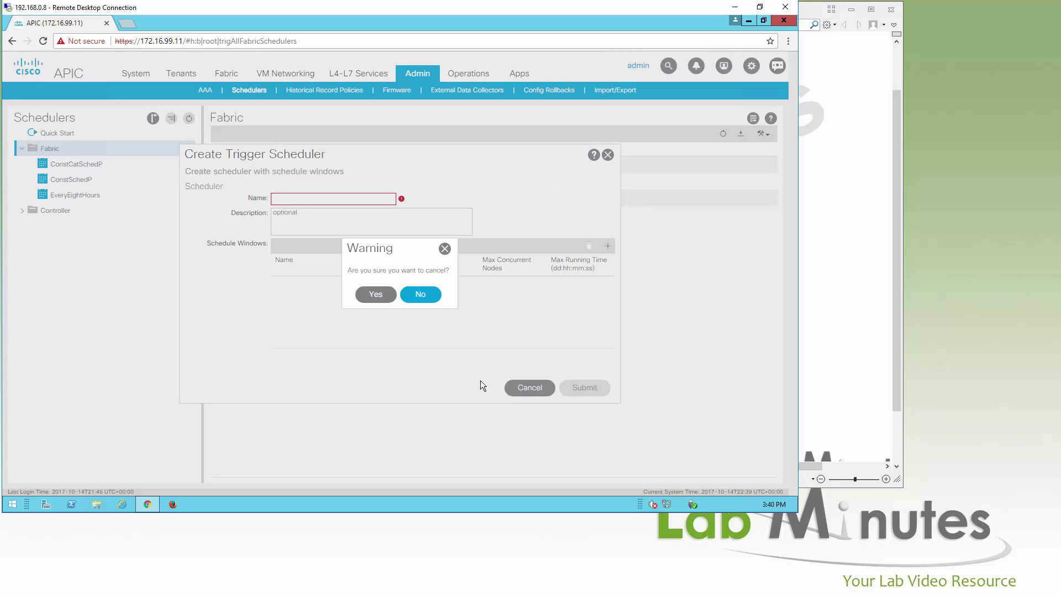
click(377, 295)
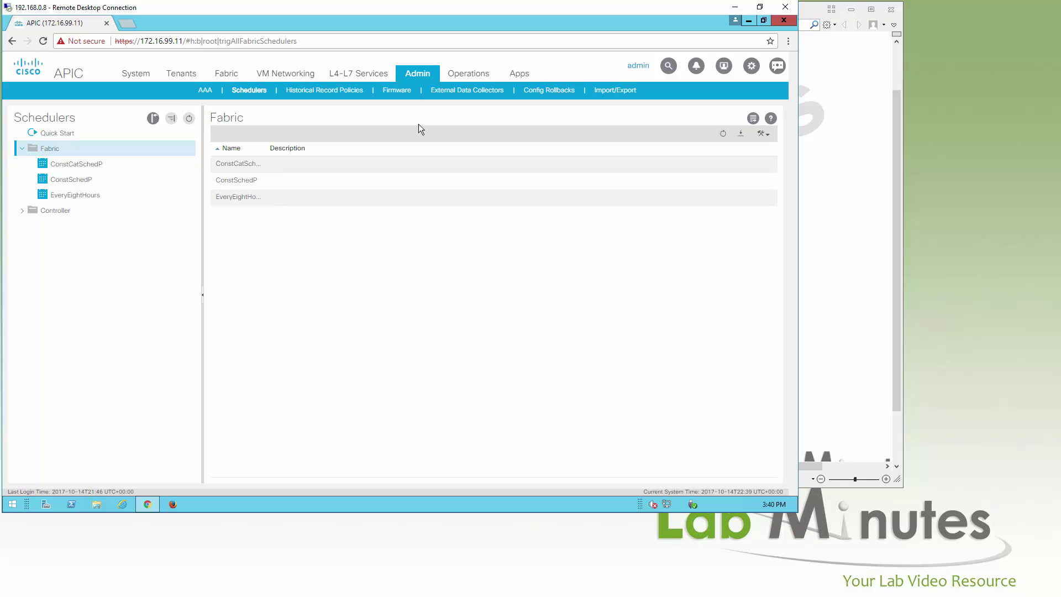
Examine the Historical Record Policies, covering the controller's event, fault and health retention policies and the Switch Policies.
click(303, 93)
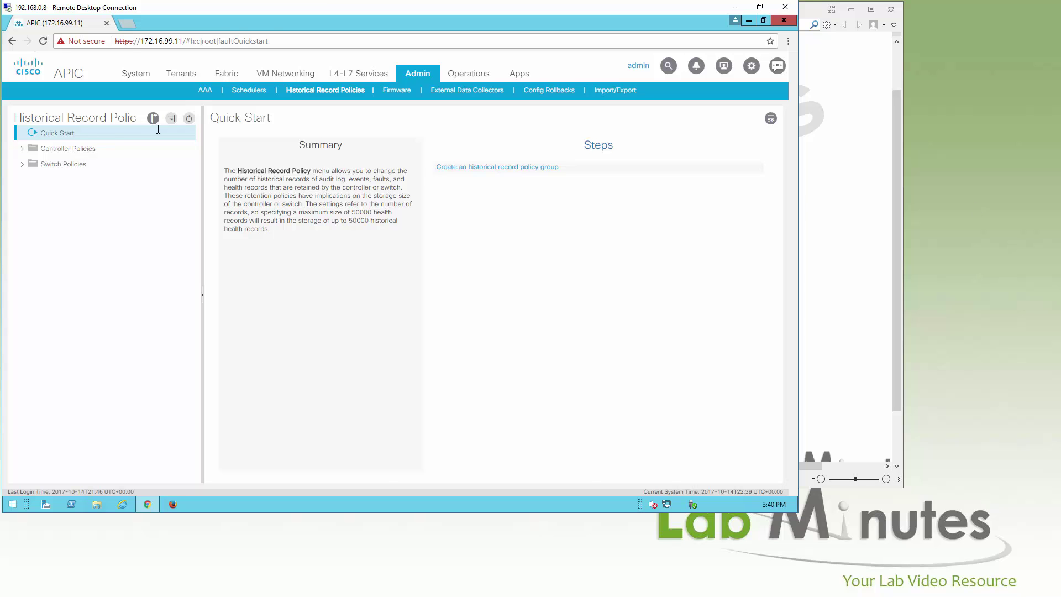
click(86, 150)
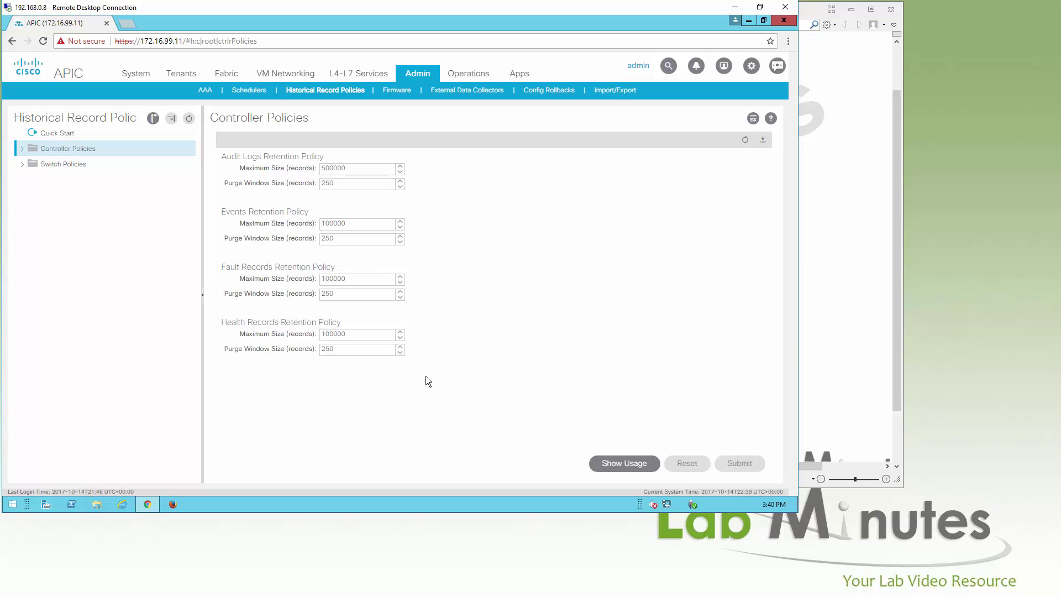
drag(230, 215, 272, 231)
drag(228, 270, 275, 270)
drag(237, 323, 263, 324)
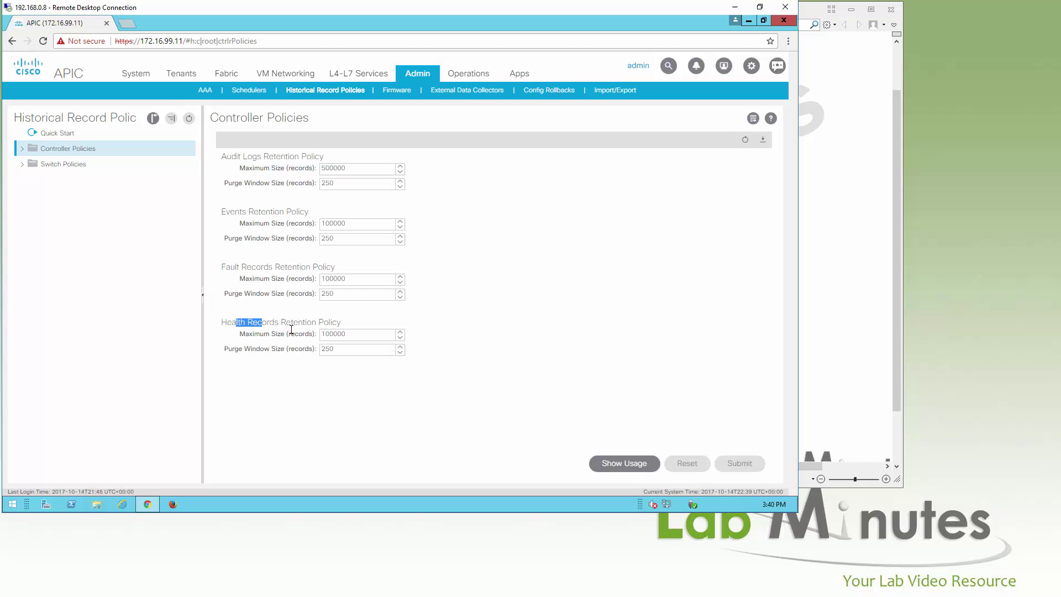
click(48, 170)
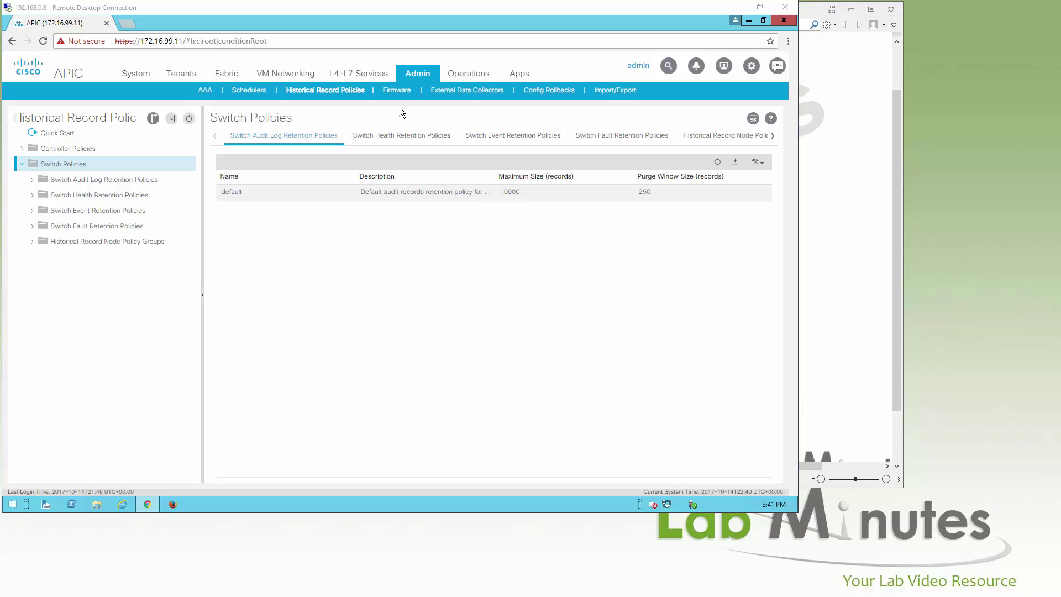
View the Firmware Management Quick Start page, and expand Monitoring Destinations under External Data Collectors.
click(399, 92)
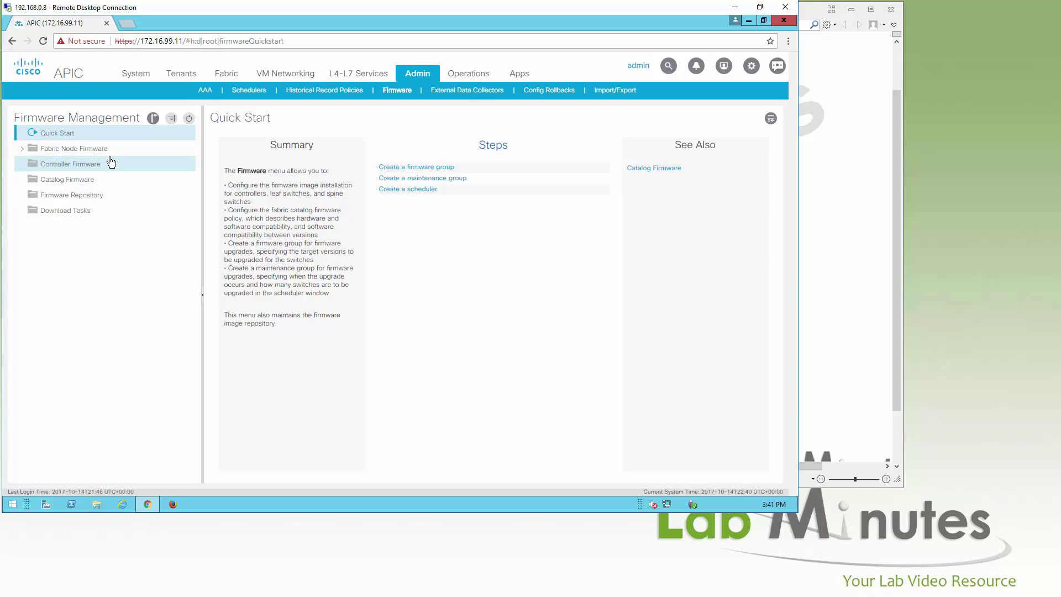
click(468, 90)
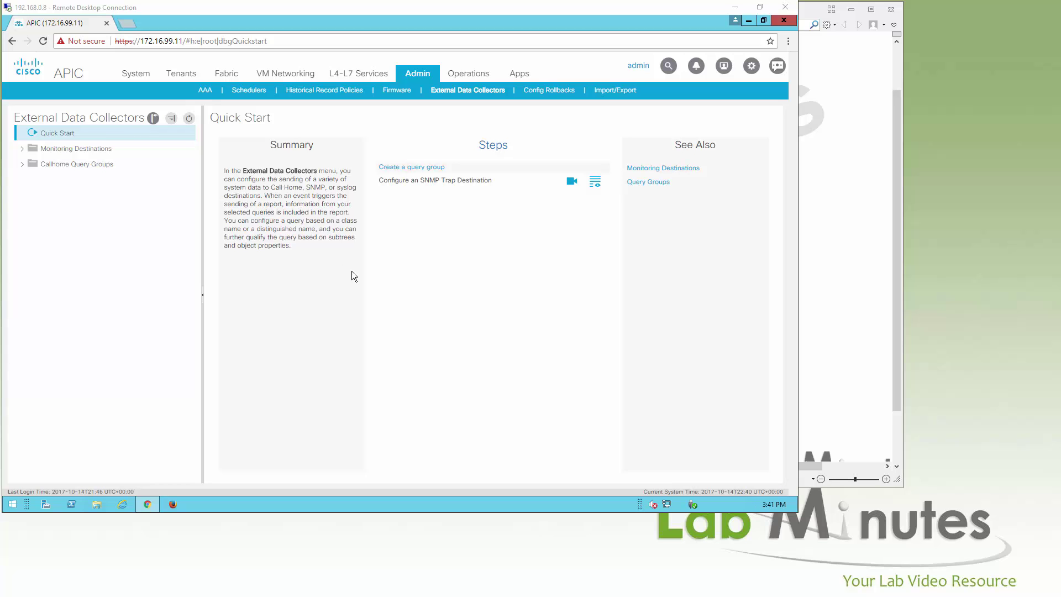
click(22, 148)
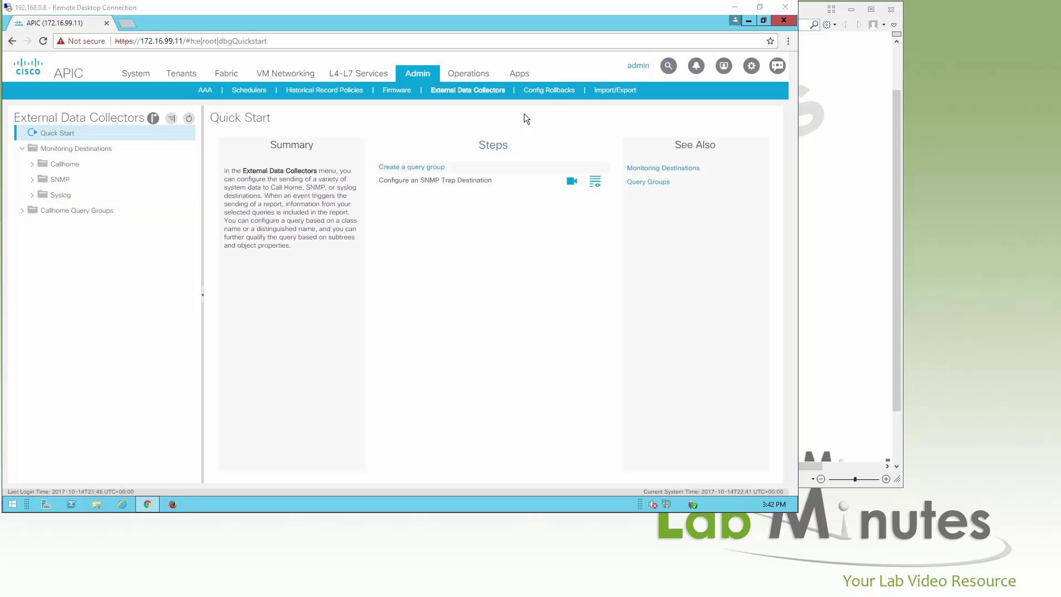
View the Config Rollbacks page, and expand Export Policies in the Import/Export section.
click(529, 90)
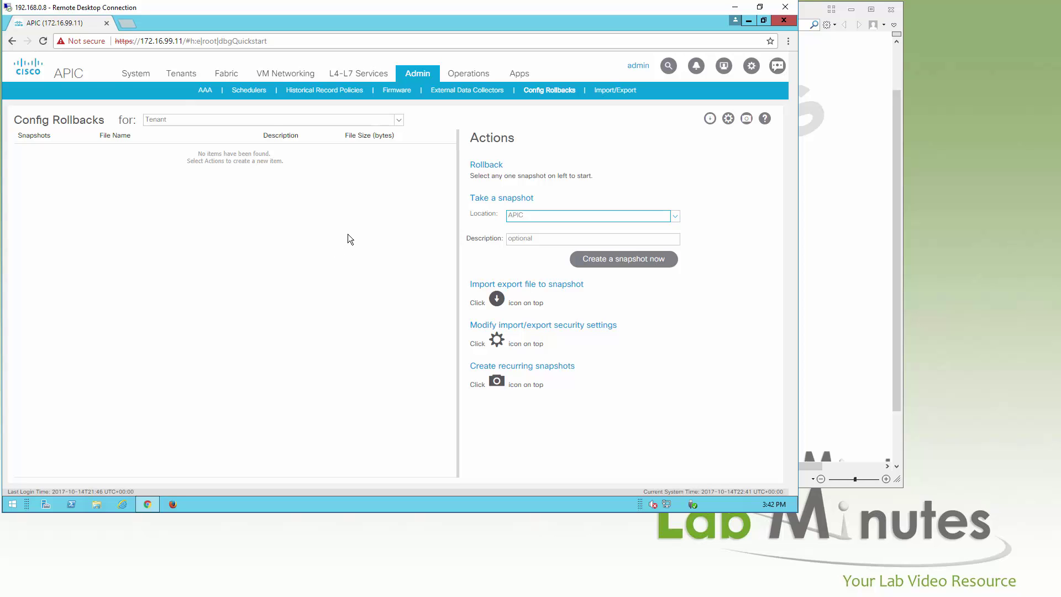
click(615, 90)
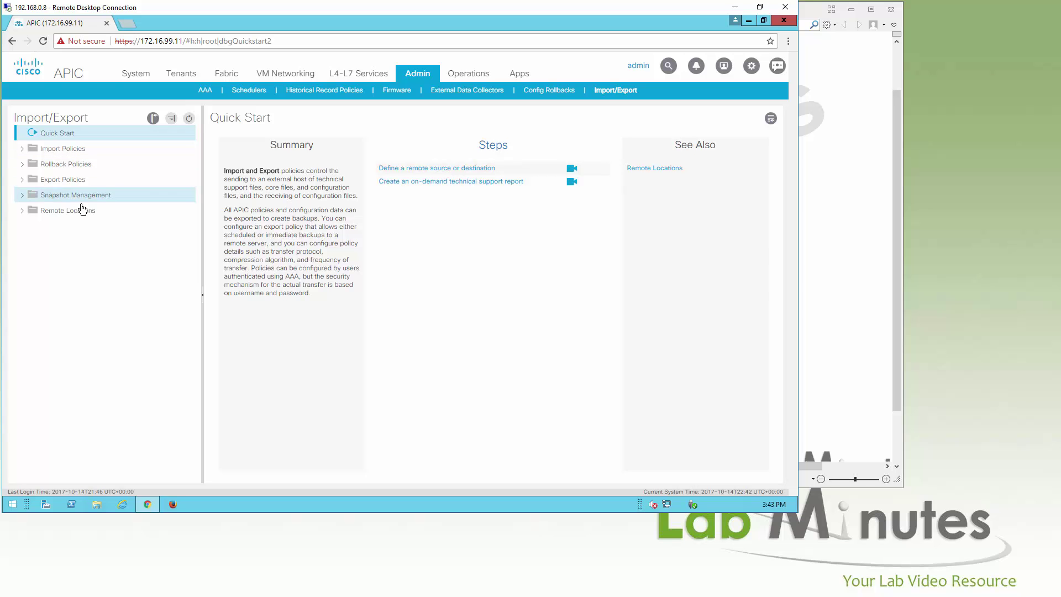
click(24, 180)
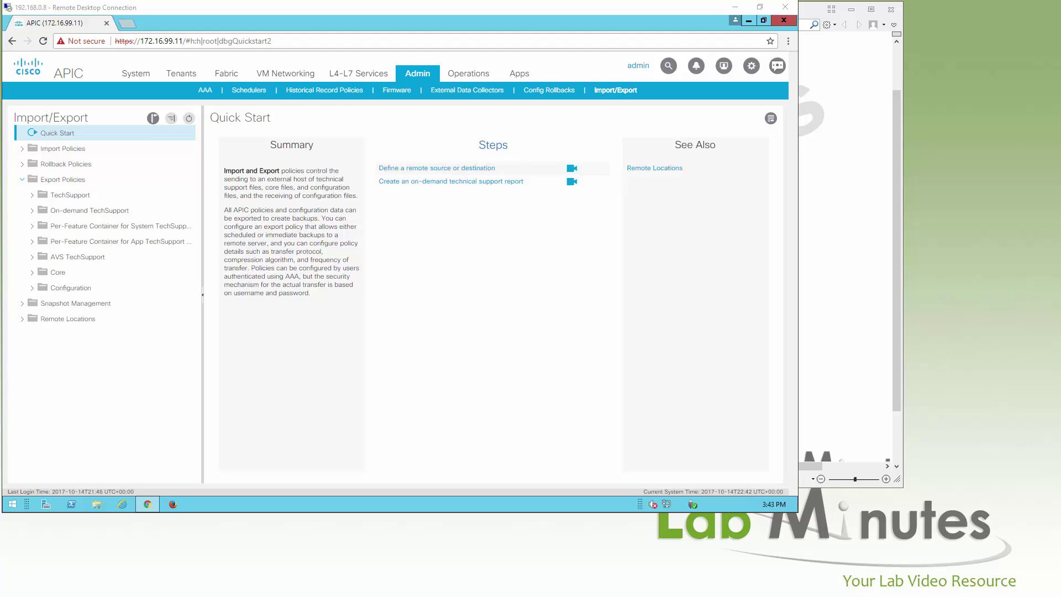
Open Visibility & Troubleshooting under Operations and check the available session types, keeping Endpoint to Endpoint.
click(454, 69)
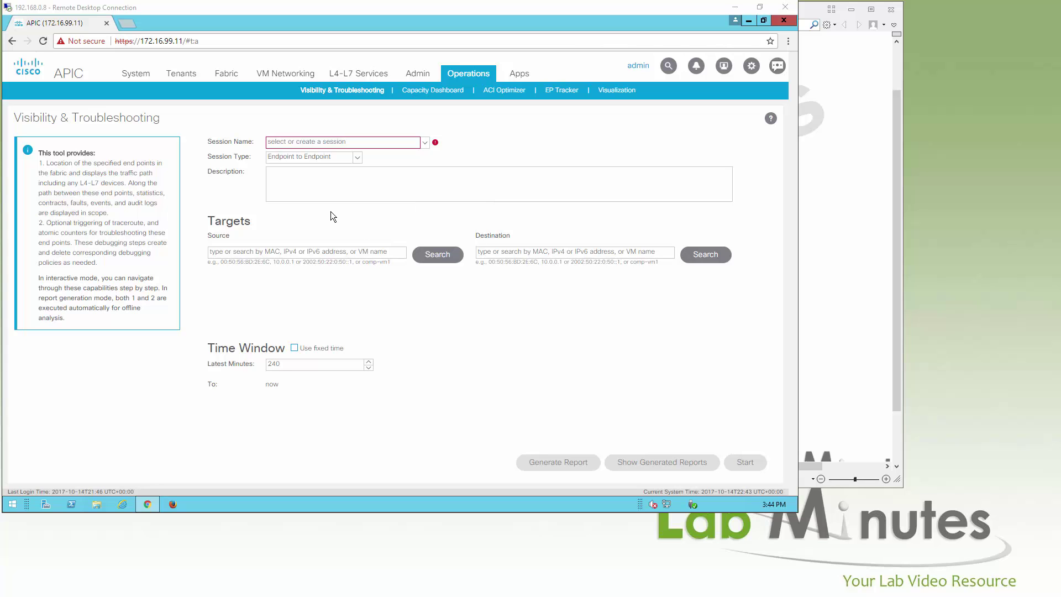
click(351, 157)
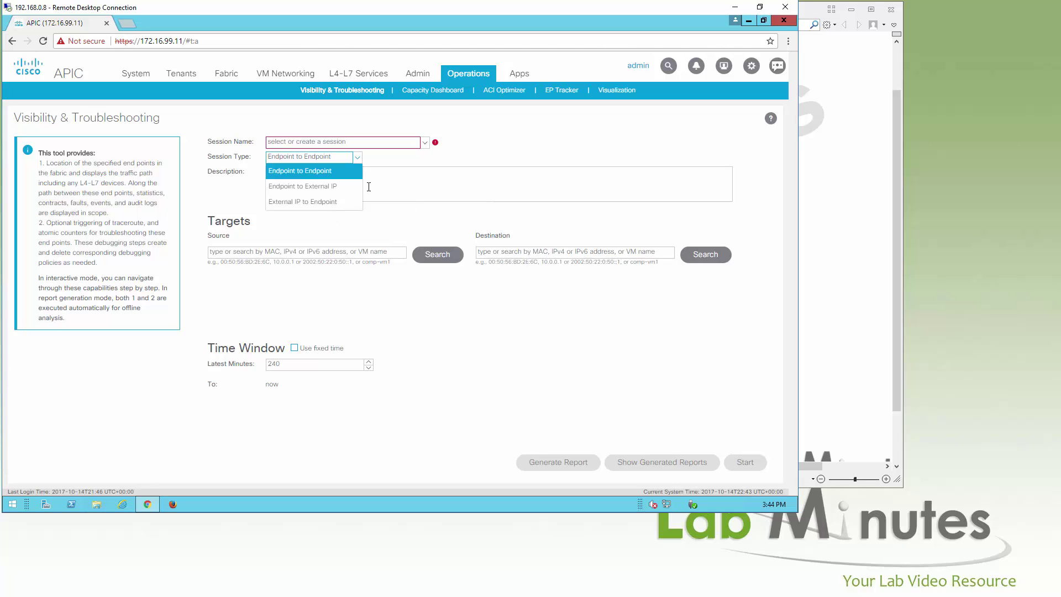
click(434, 194)
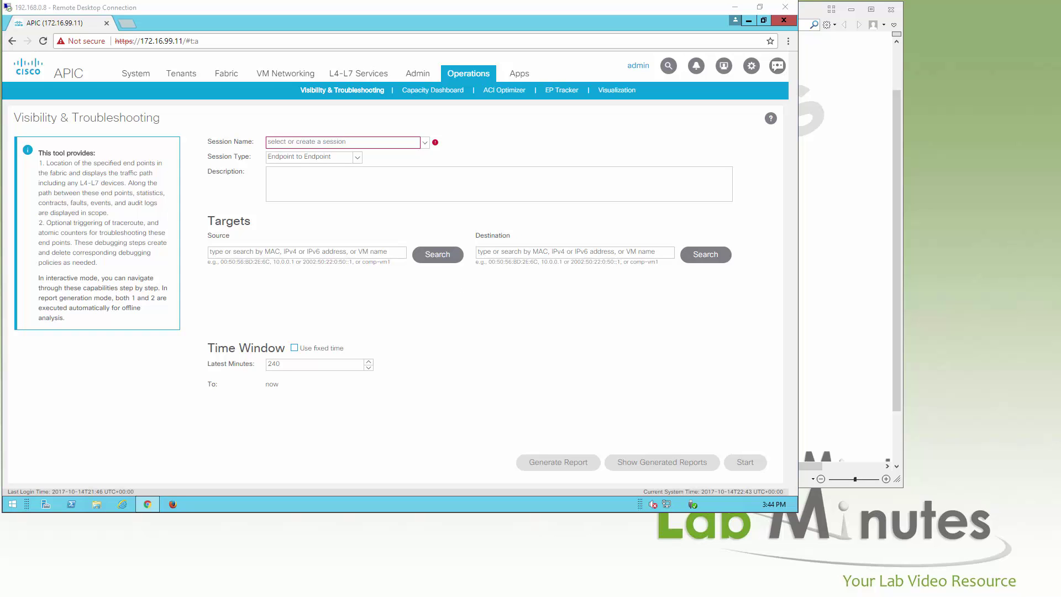
View the Capacity Dashboard with the detailed usage of leaf node-101, and open the ACI Optimizer page.
click(422, 89)
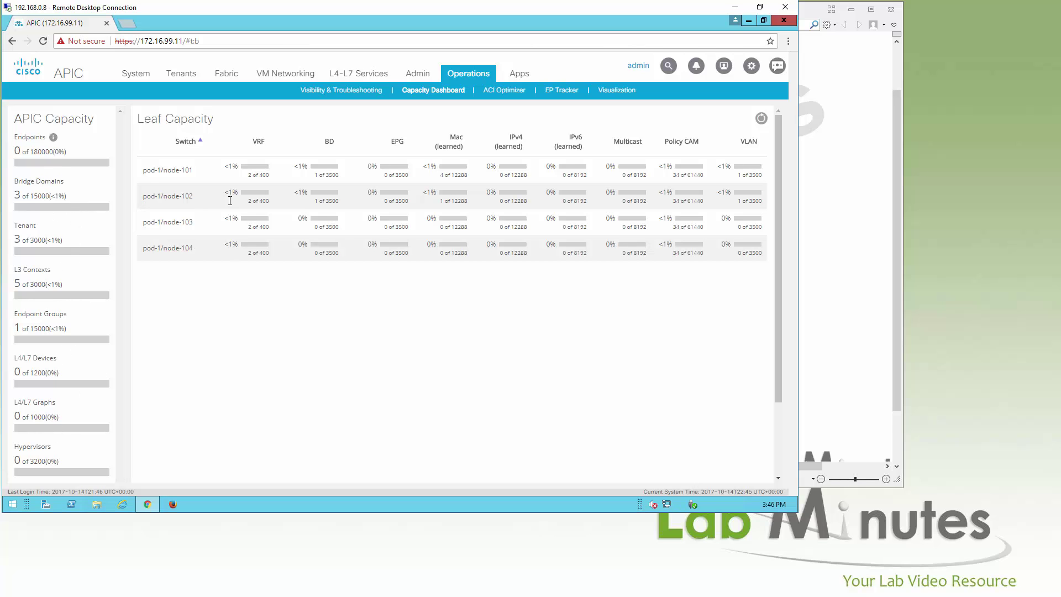
double_click(197, 173)
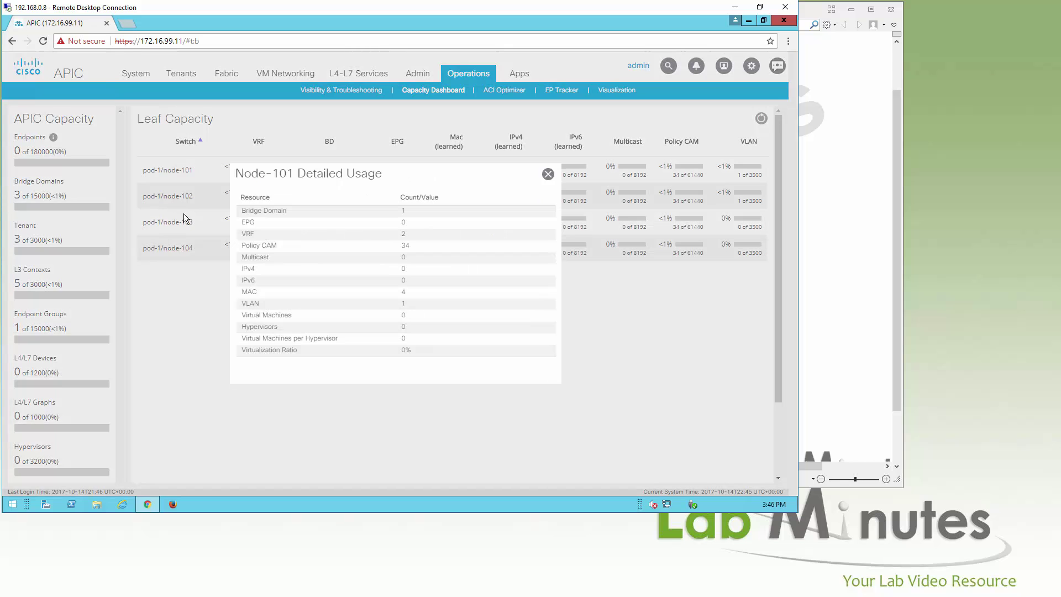
click(547, 175)
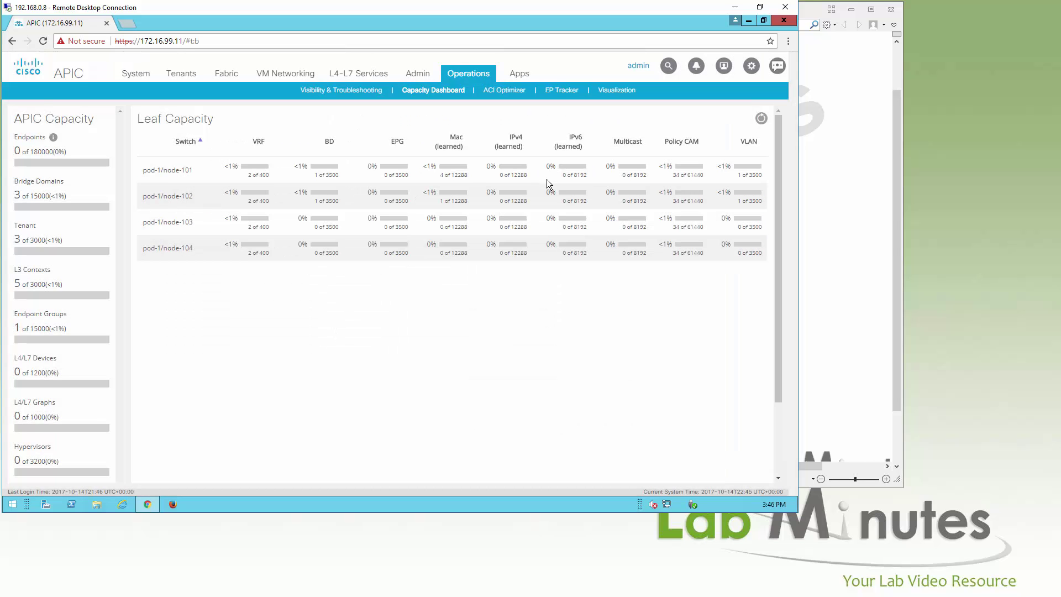
click(503, 91)
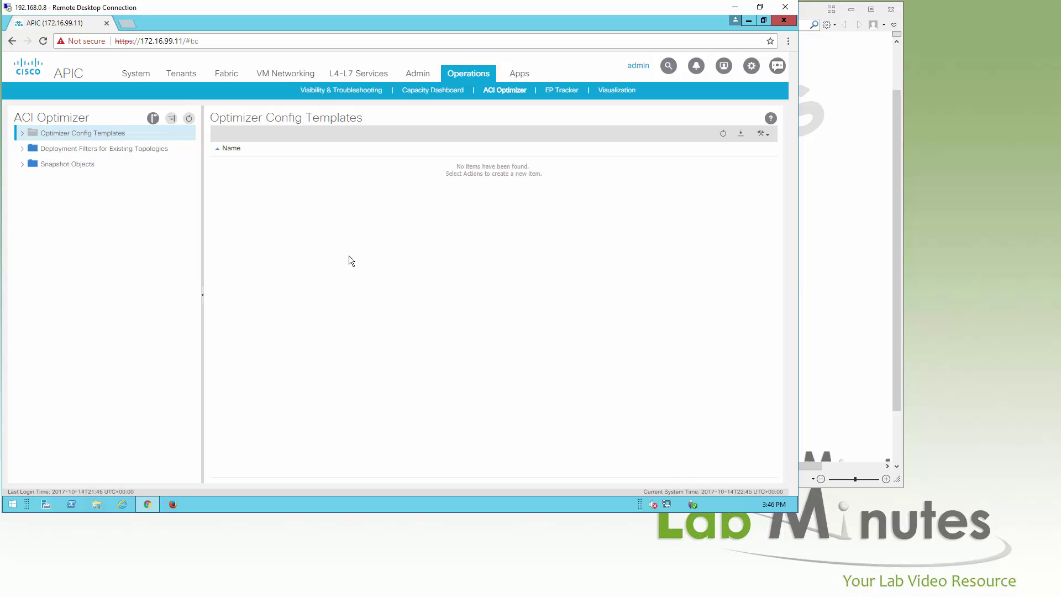
View the Deployment Filters for Existing Topologies page of the ACI Optimizer, and open EP Tracker.
click(94, 148)
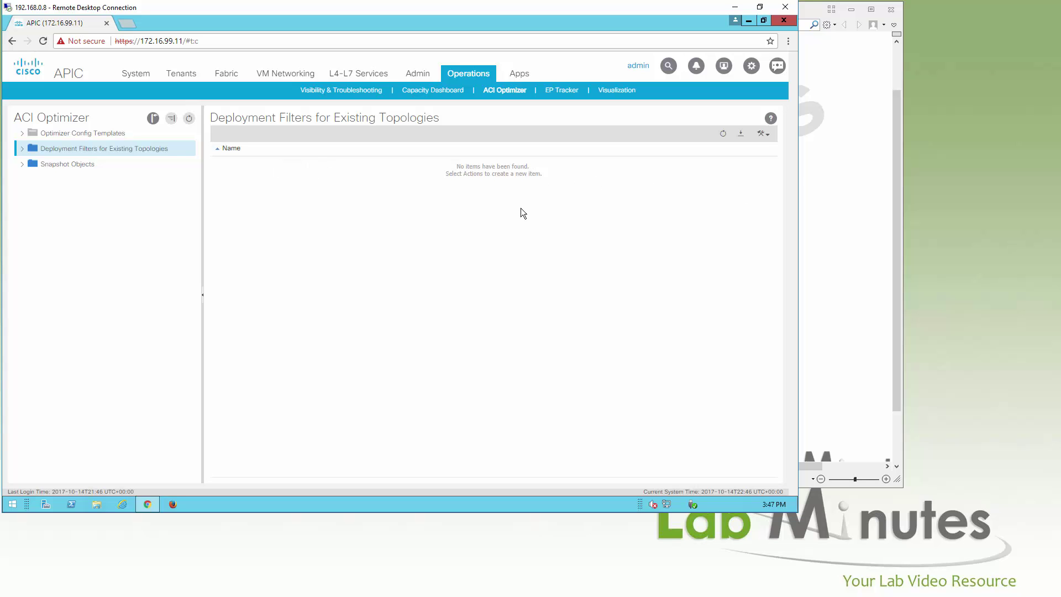
click(771, 119)
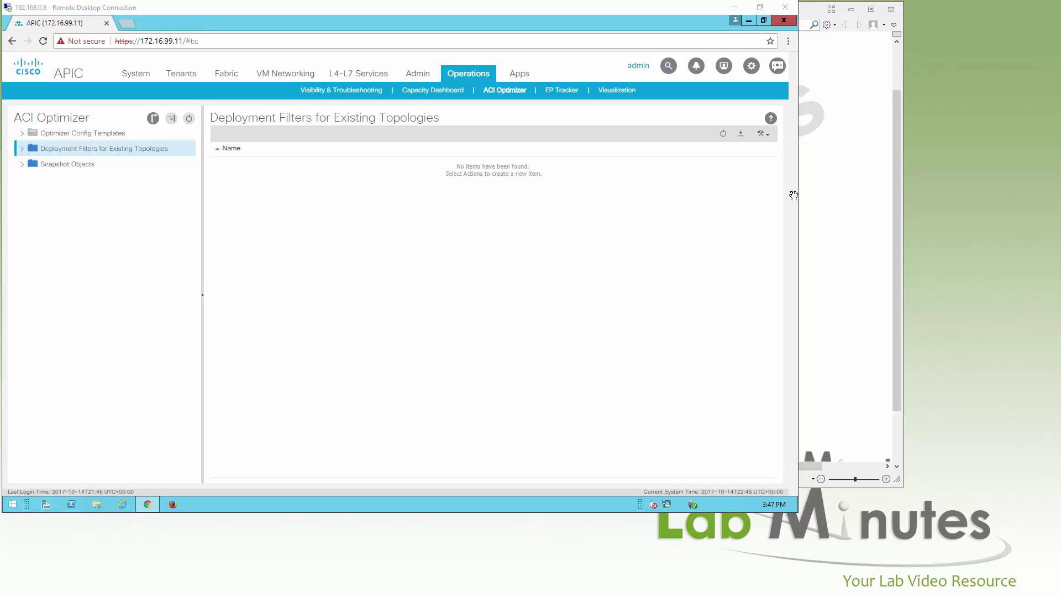
click(573, 91)
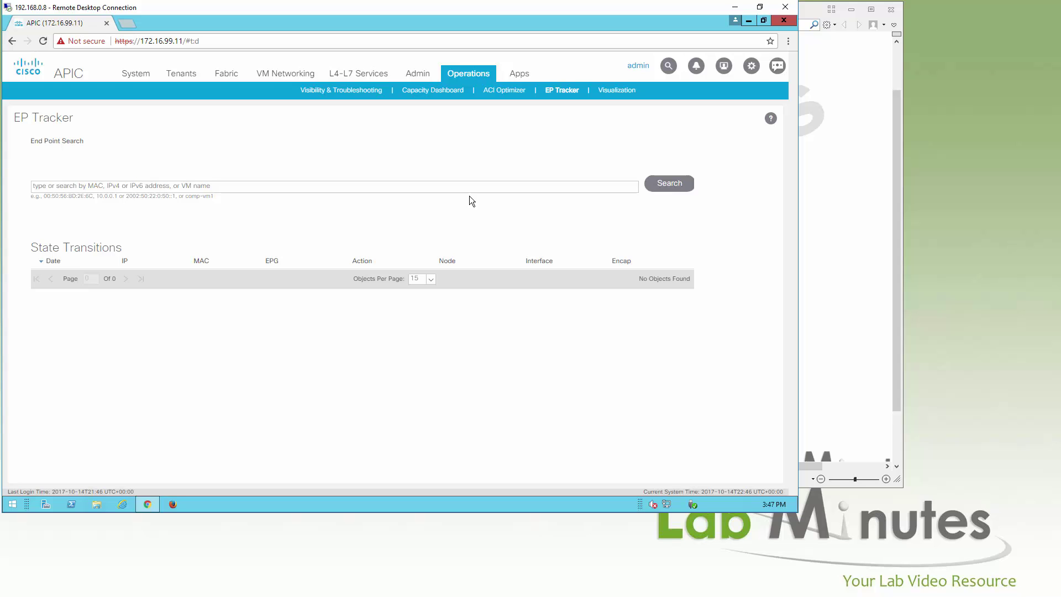
View the Traffic Map under Visualization, and open the Apps section.
click(617, 90)
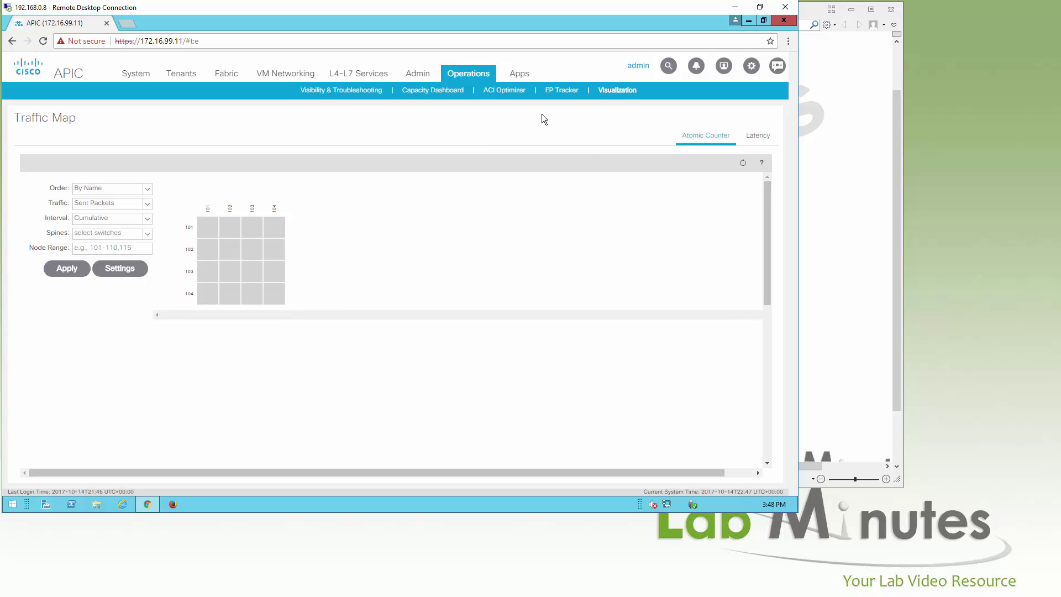
click(520, 78)
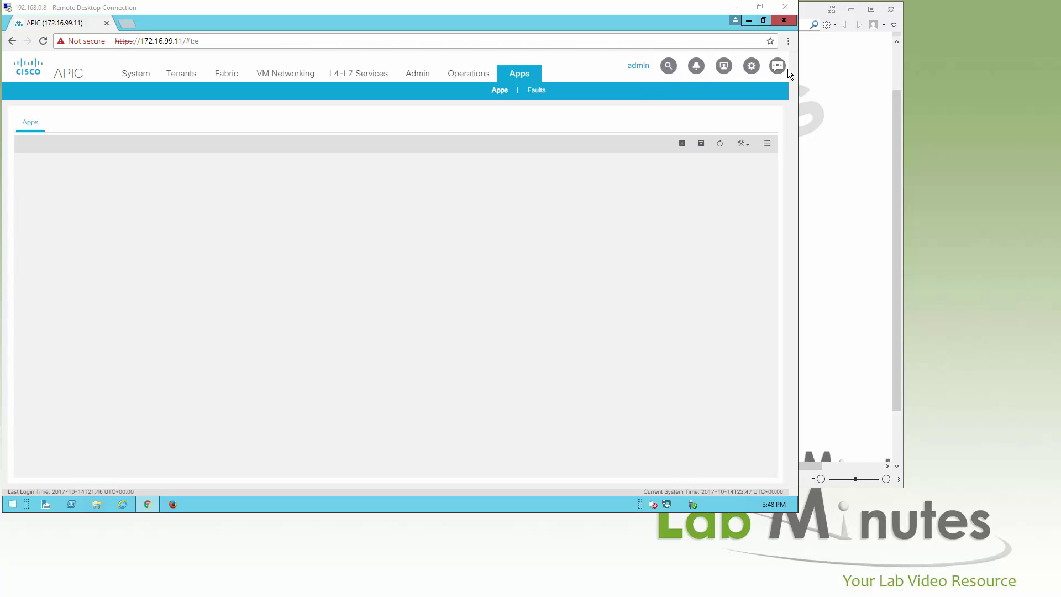
double_click(638, 67)
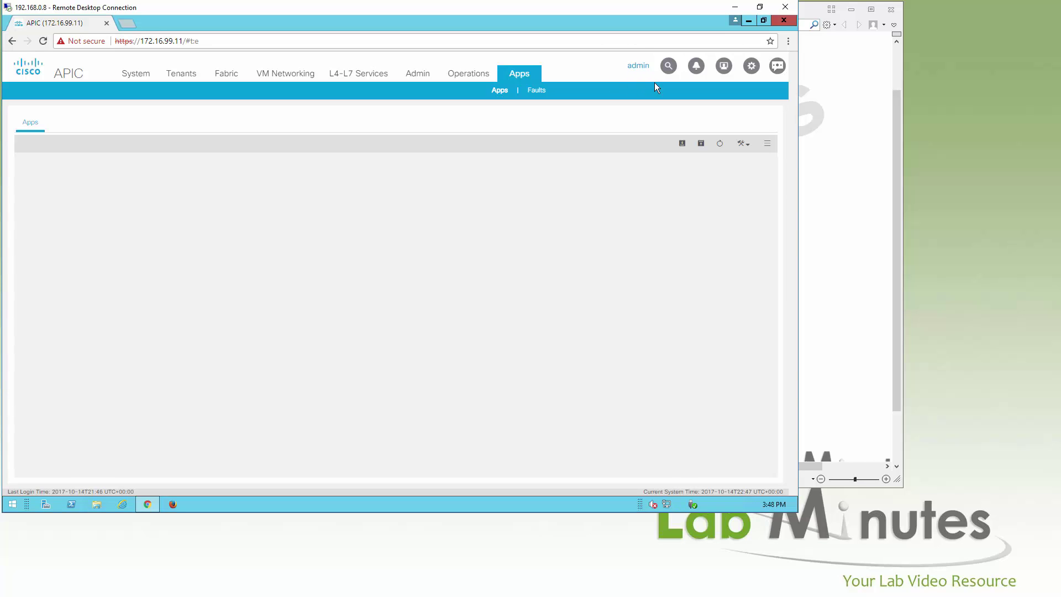
Check the categories available in the global search, and view the Alert List before closing it.
click(668, 65)
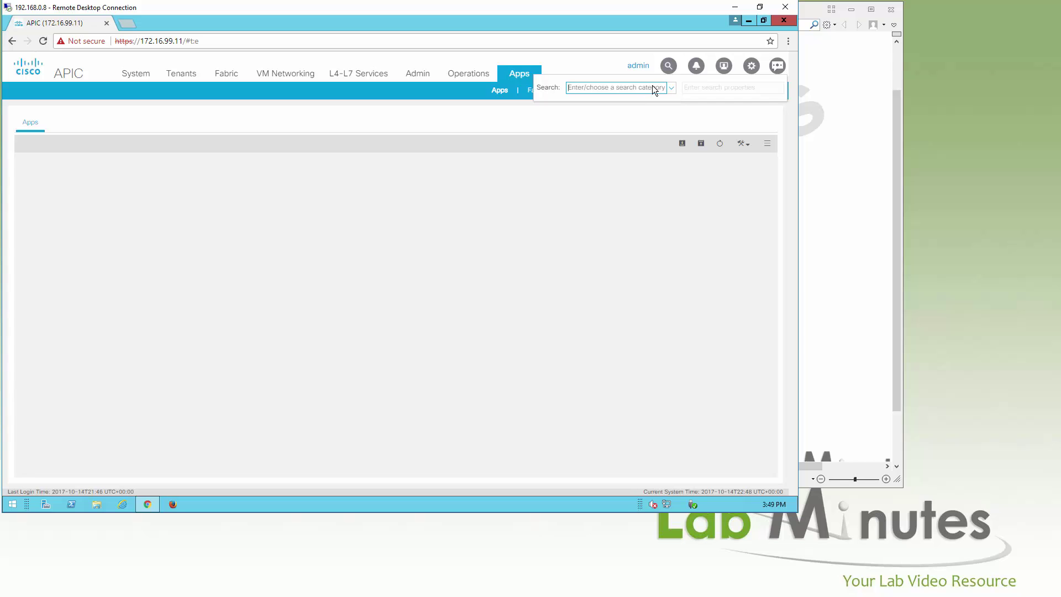
click(673, 90)
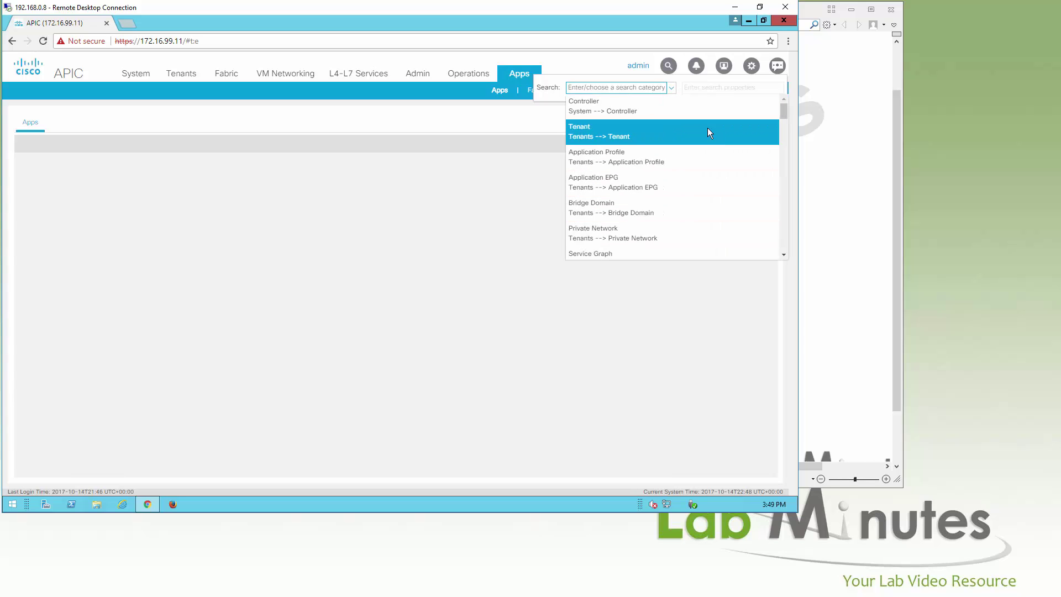
click(733, 87)
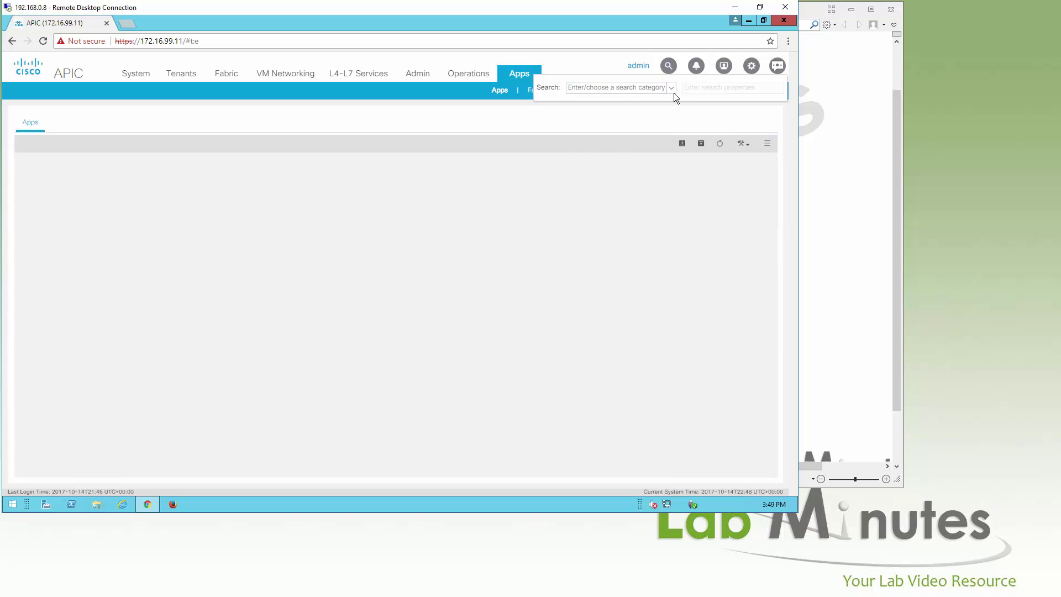
click(697, 67)
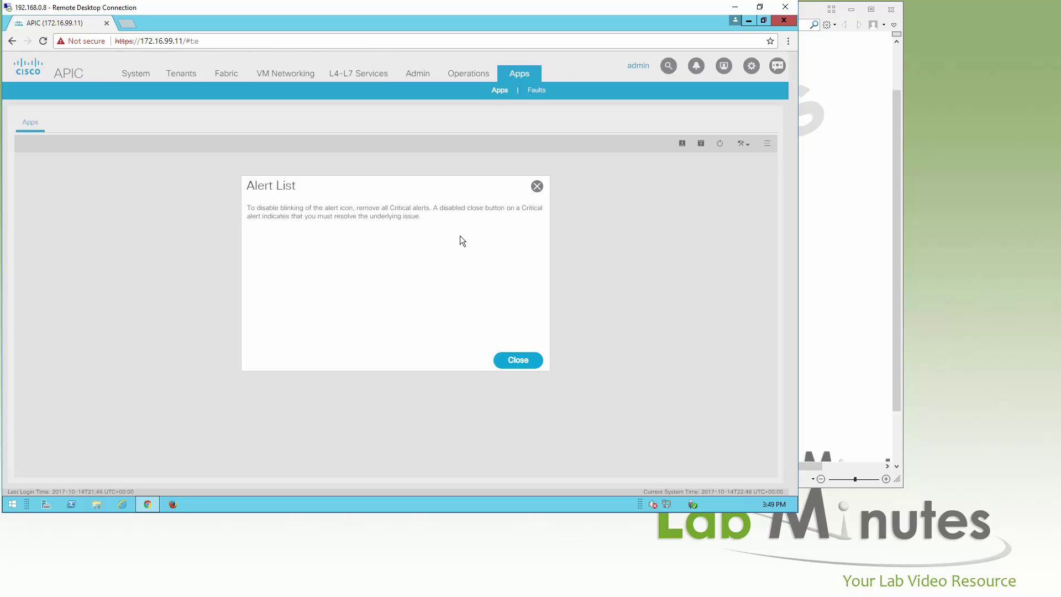
click(537, 187)
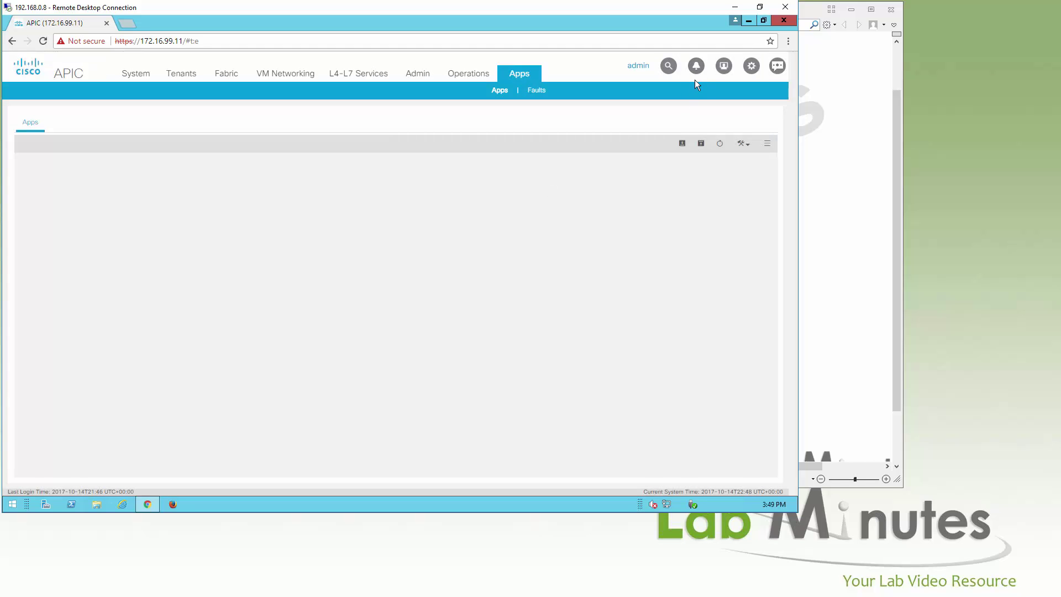
Enable Remember Tree Selection in the admin account's Application Settings and save the settings.
click(723, 66)
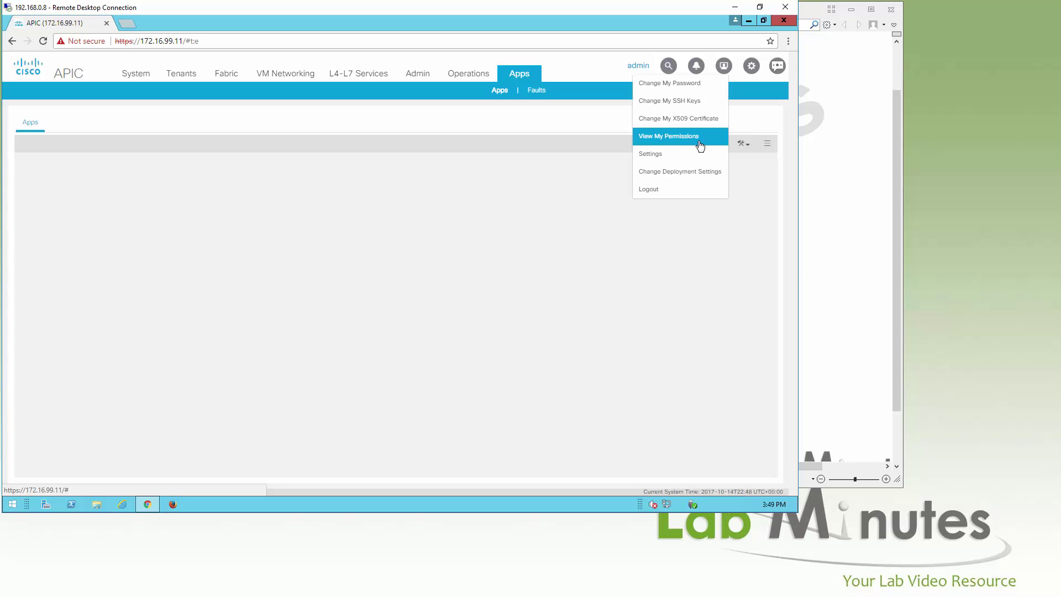
click(673, 158)
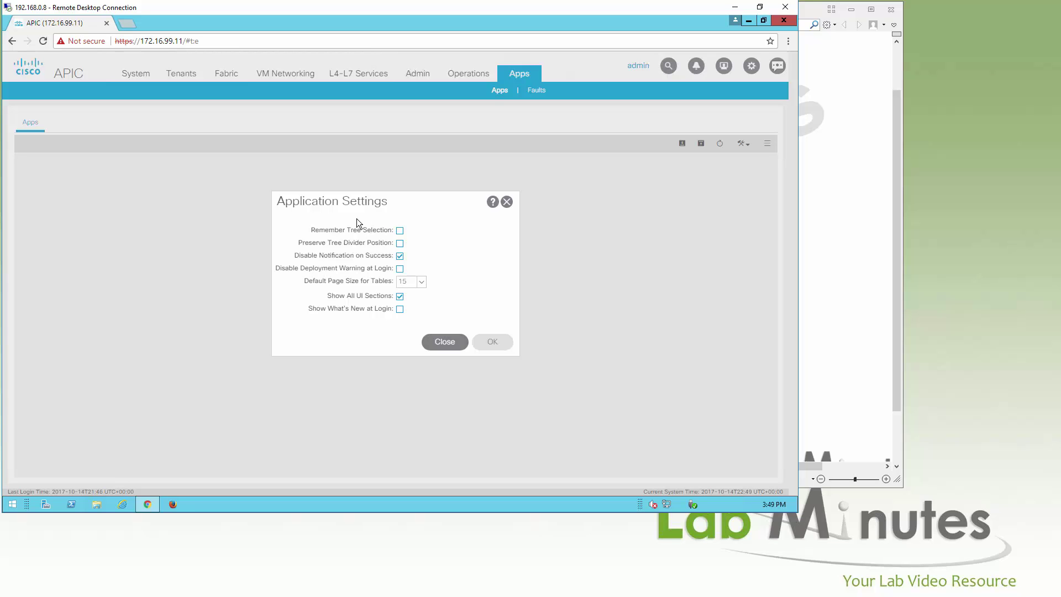
click(399, 230)
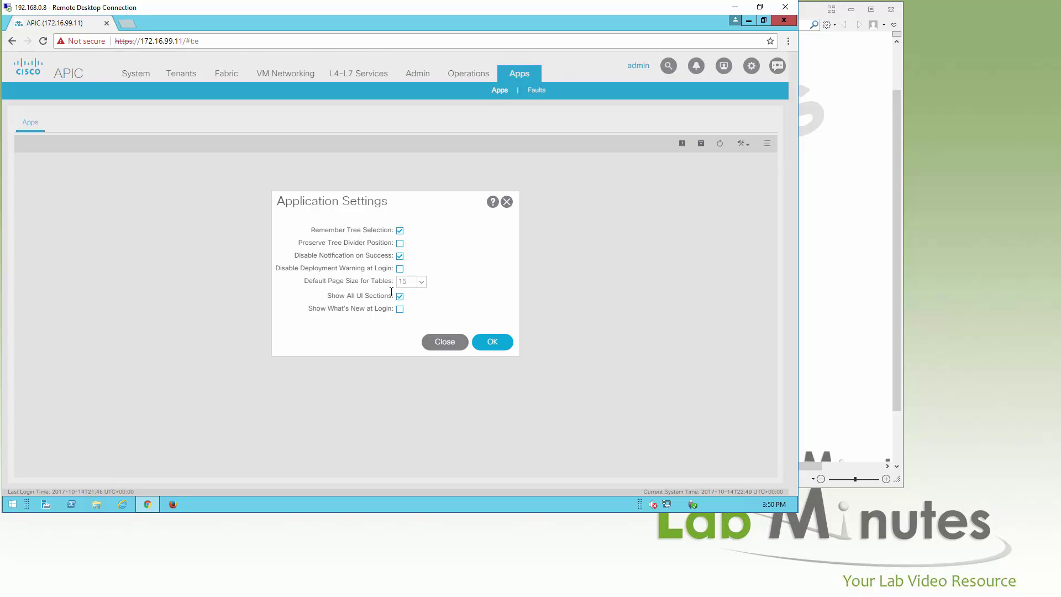
click(424, 282)
click(400, 295)
click(500, 345)
View the APIC version information in the About dialog and close it.
click(752, 66)
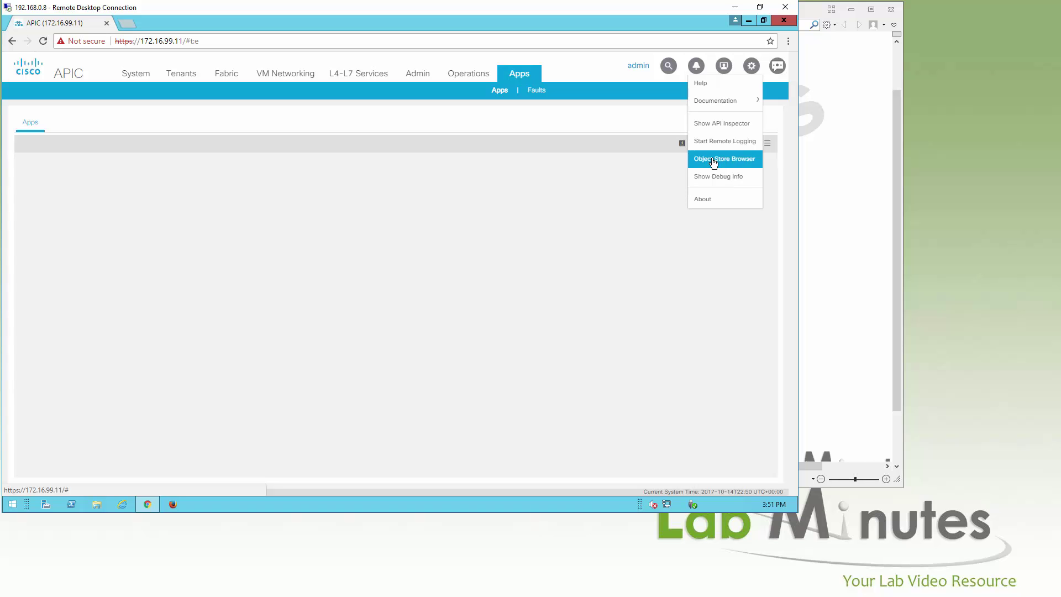
click(734, 200)
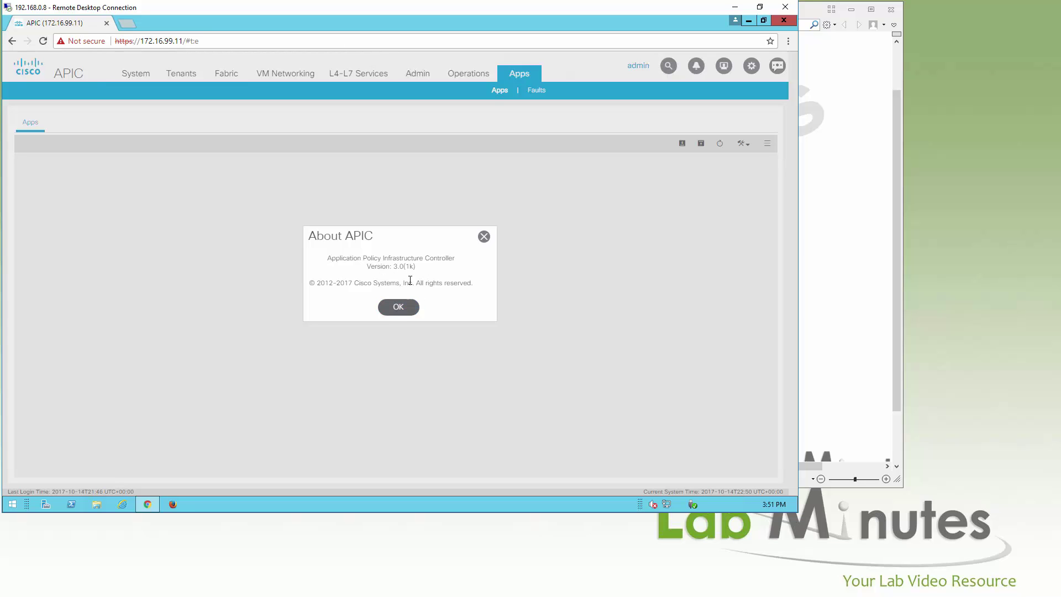
click(410, 309)
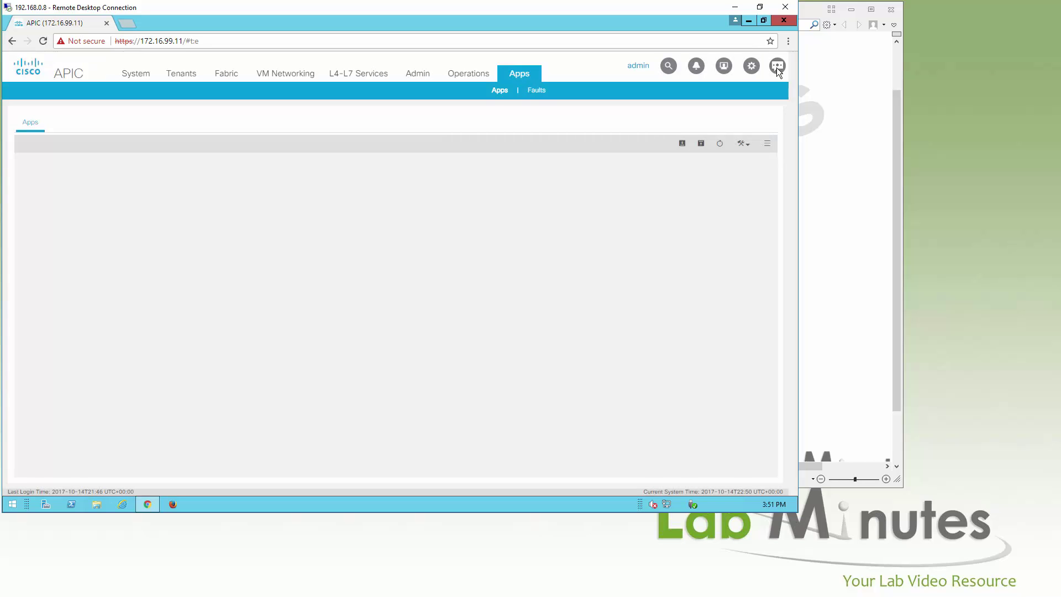
Start the guided Create a Tenant help module, view its first instructions, and exit the walkthrough.
click(778, 67)
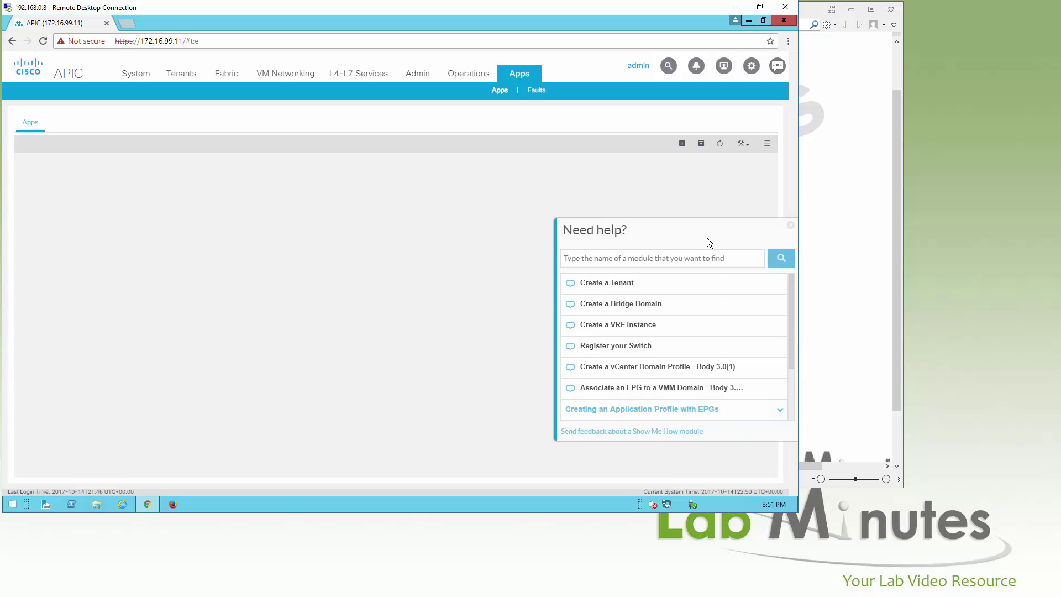
click(644, 292)
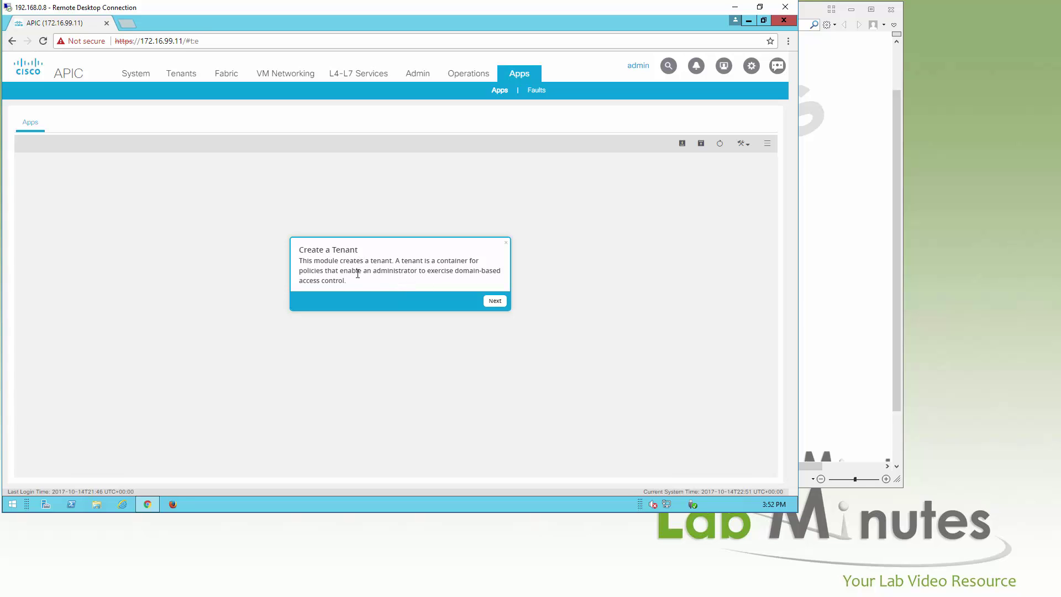
click(495, 302)
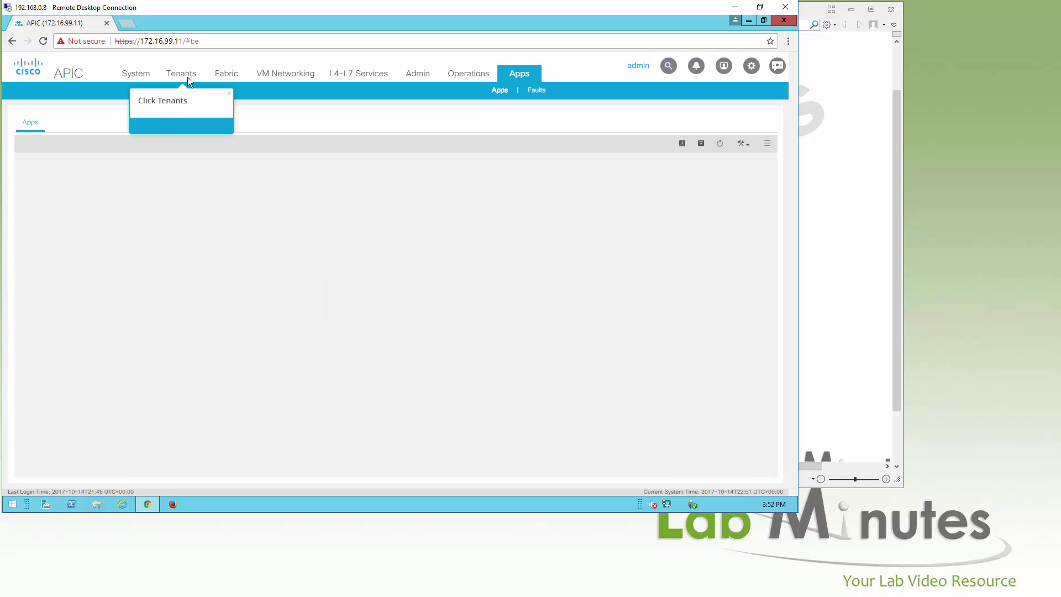
click(231, 96)
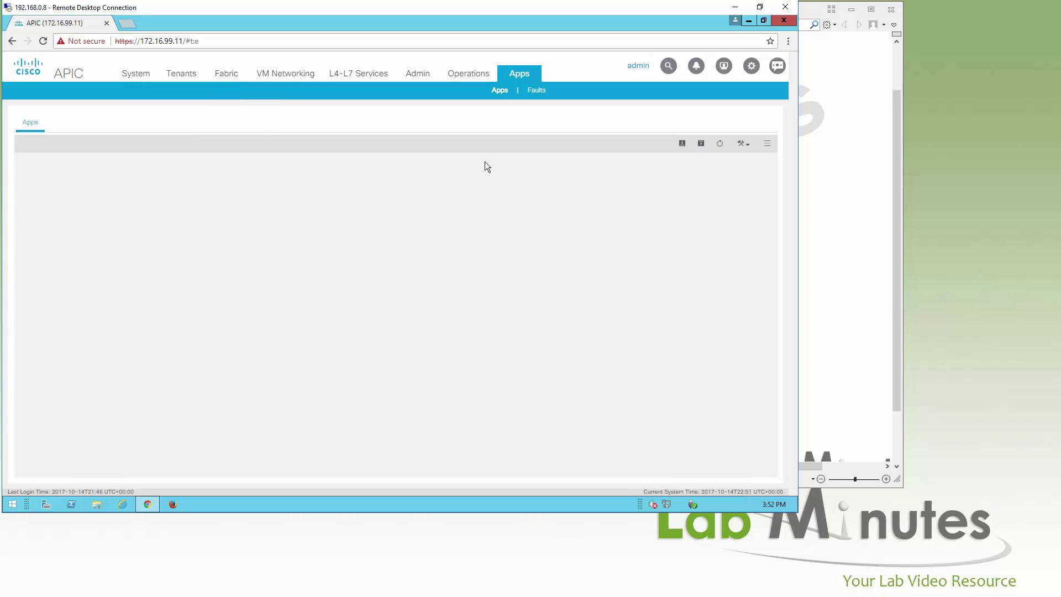
Examine the list of guided help modules, including those under Creating an Application Profile with EPGs, and close the help window.
click(778, 66)
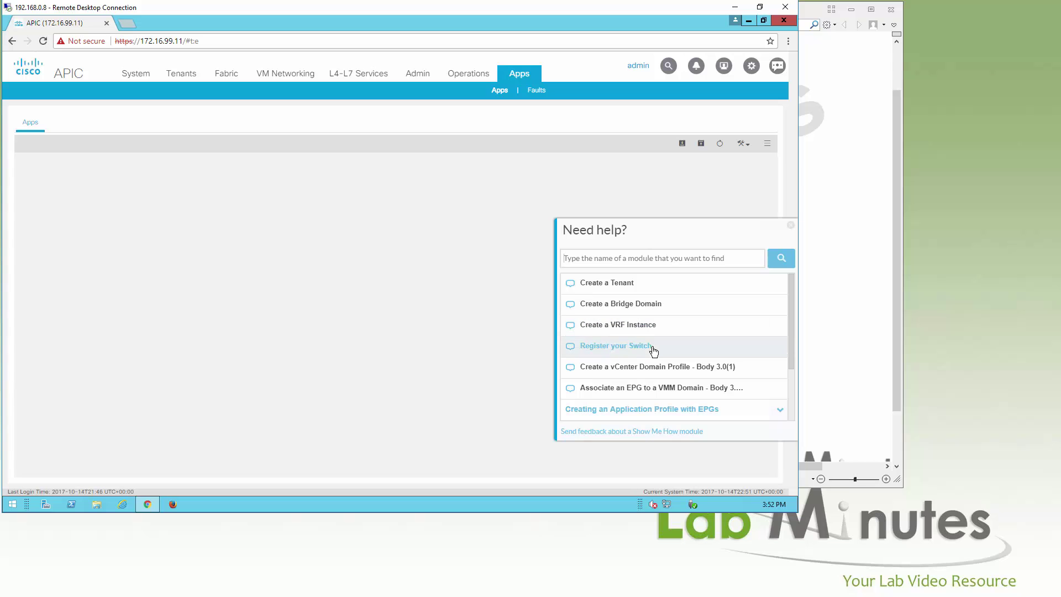
scroll(695, 376, down, 1)
click(694, 387)
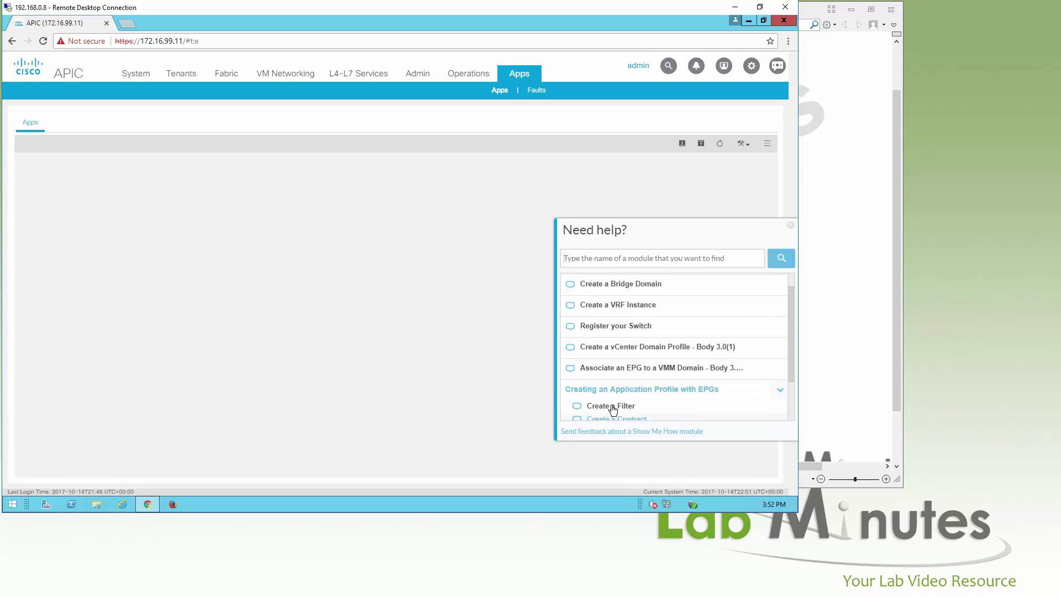
scroll(652, 400, down, 2)
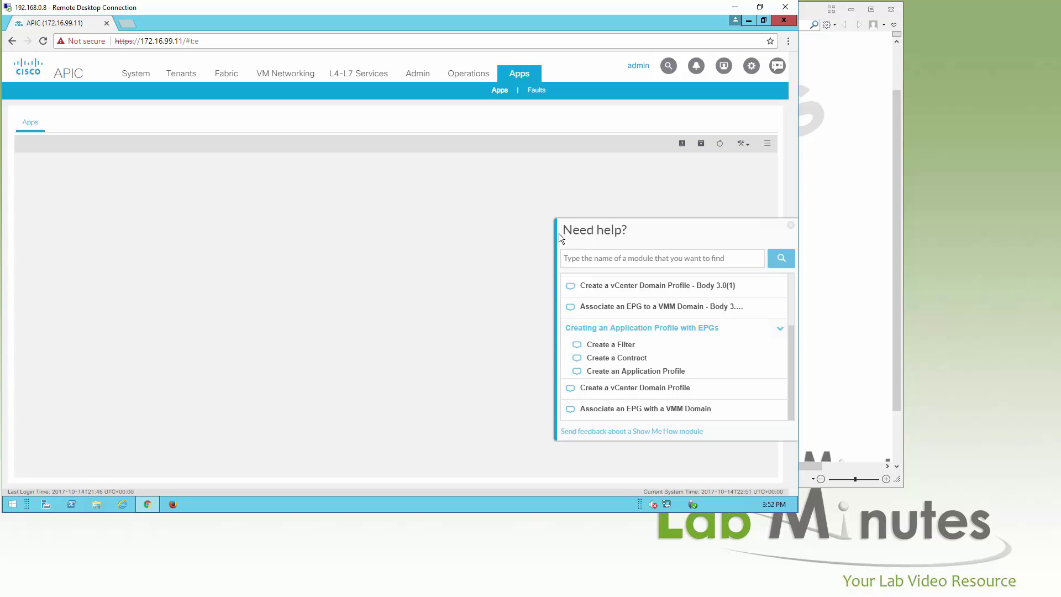
click(790, 229)
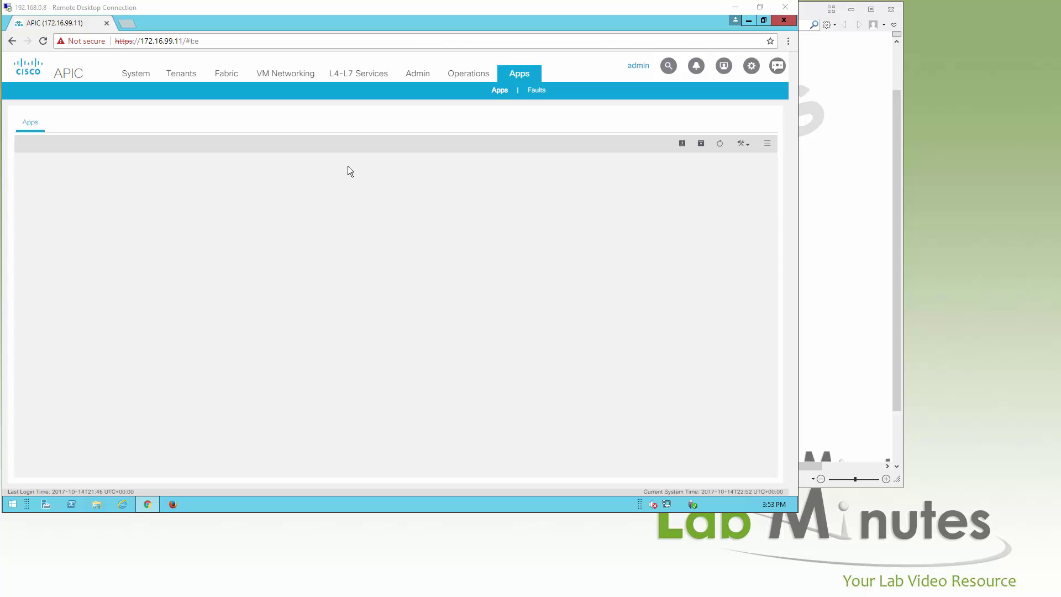
Open the list of actions available on the Apps page.
click(744, 144)
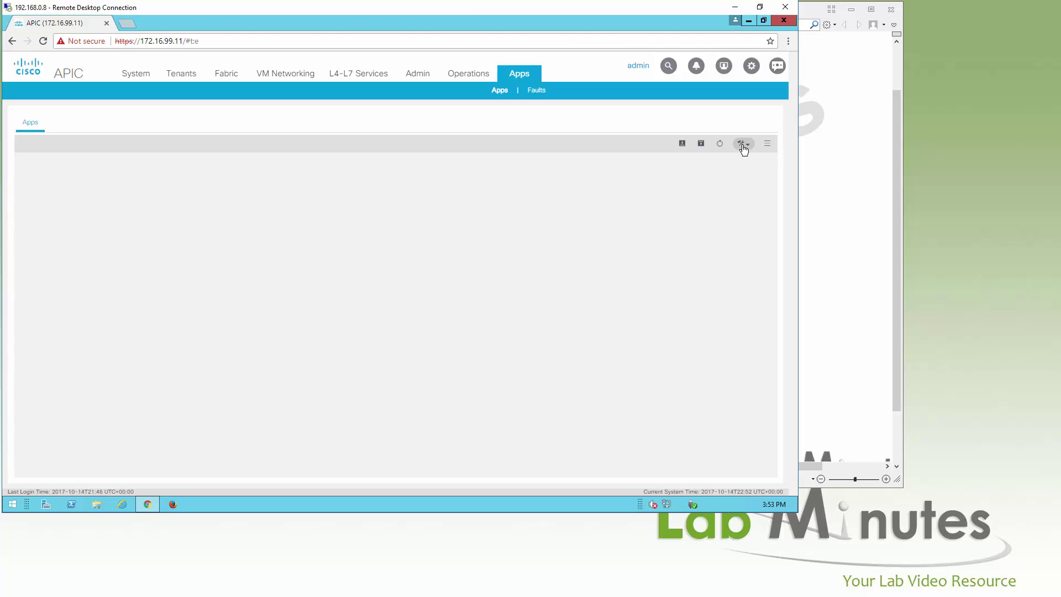